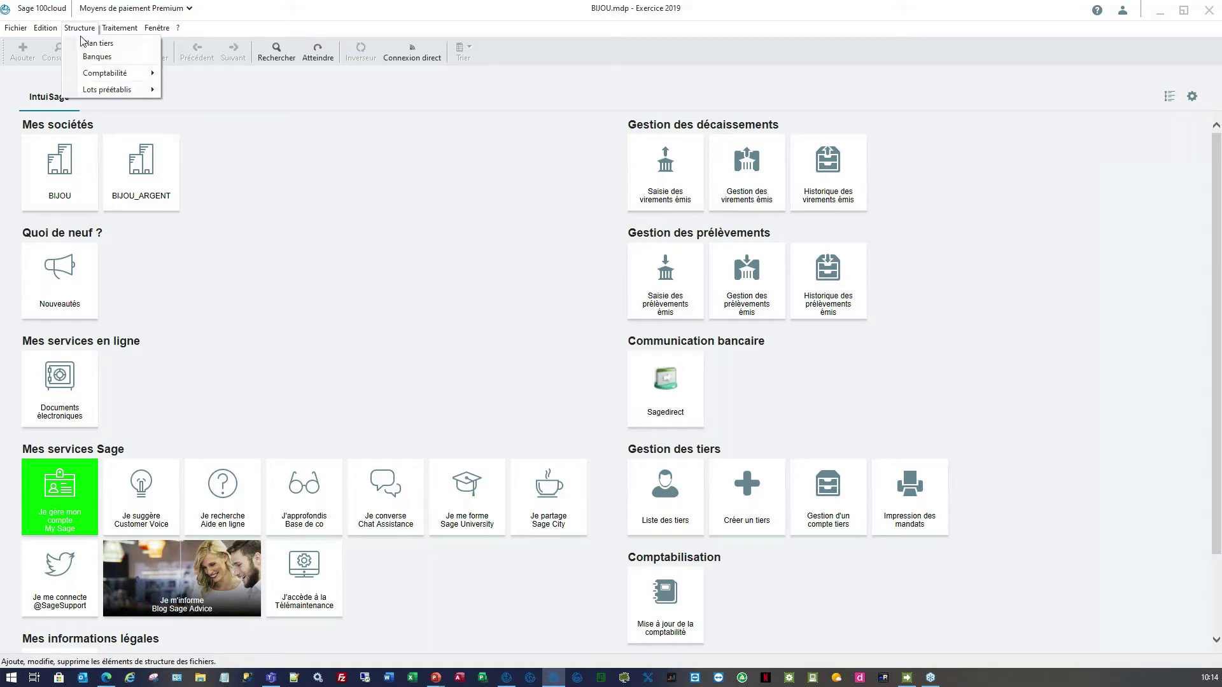
Open the third-party list and browse its Fournisseur, Salarié and Client categories
{"action": "left_click", "coordinate": [83, 43]}
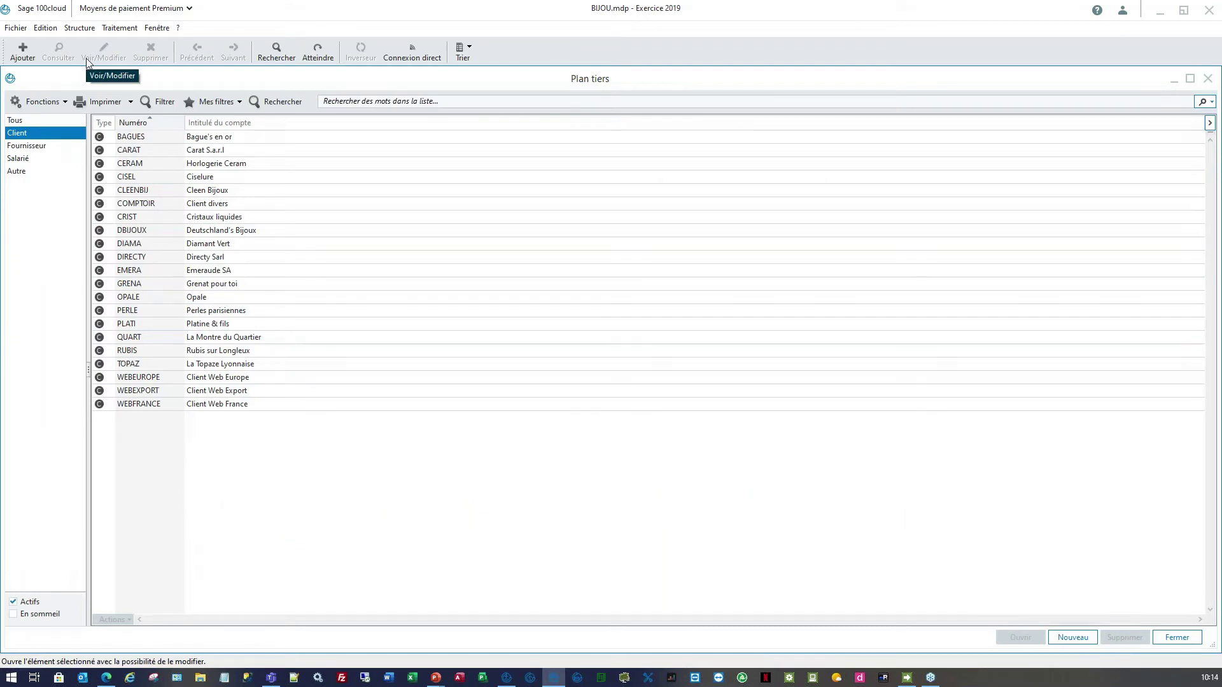
{"action": "left_click", "coordinate": [61, 146]}
{"action": "left_click", "coordinate": [62, 159]}
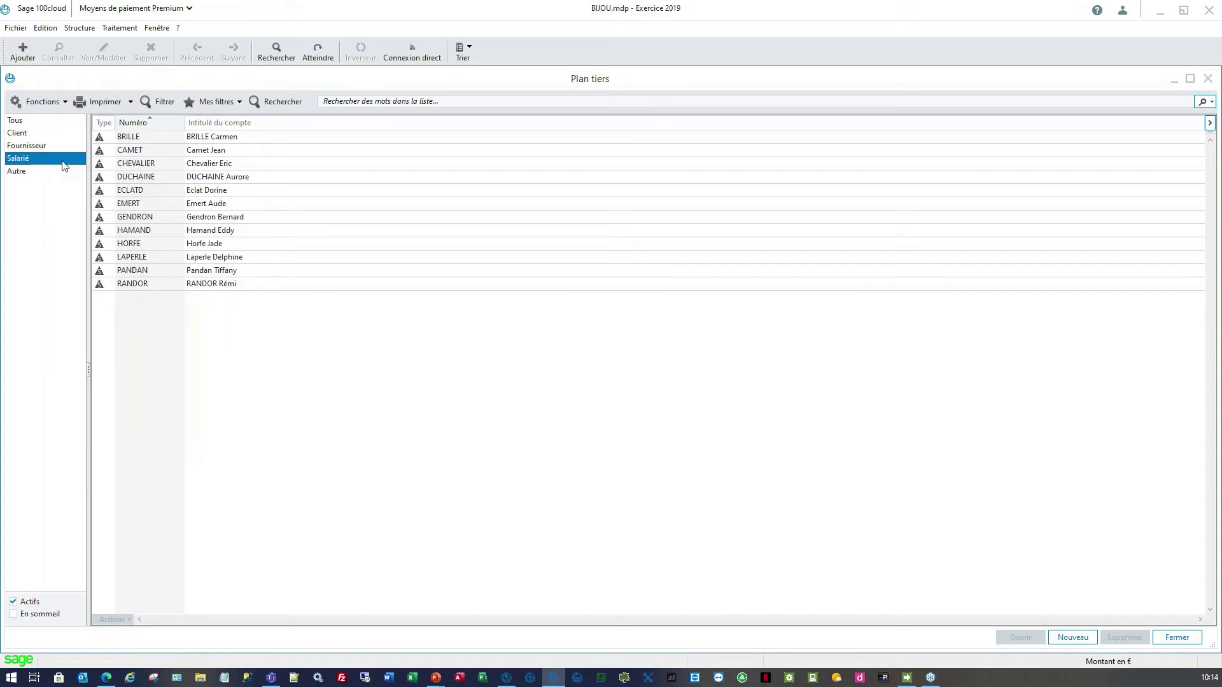
{"action": "left_click", "coordinate": [40, 136]}
Examine the MPP bank and its SEPA mandate in client CERAM's record, closing everything without changes
{"action": "double_click", "coordinate": [285, 164]}
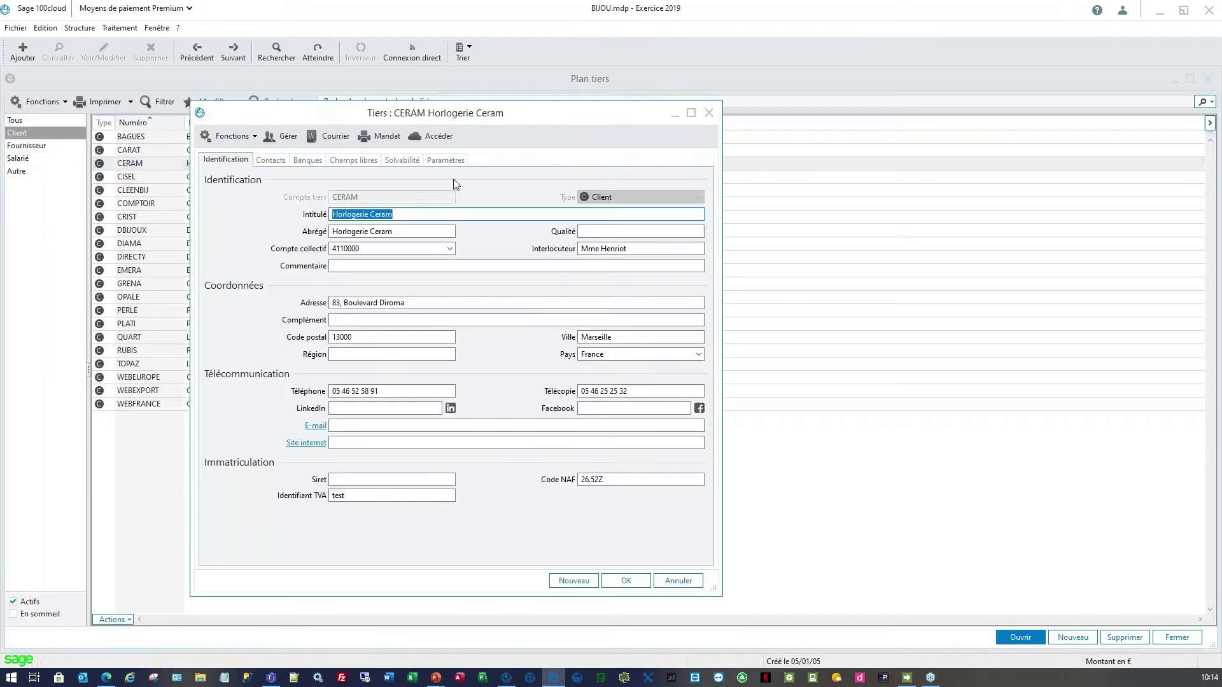
{"action": "left_click", "coordinate": [308, 160]}
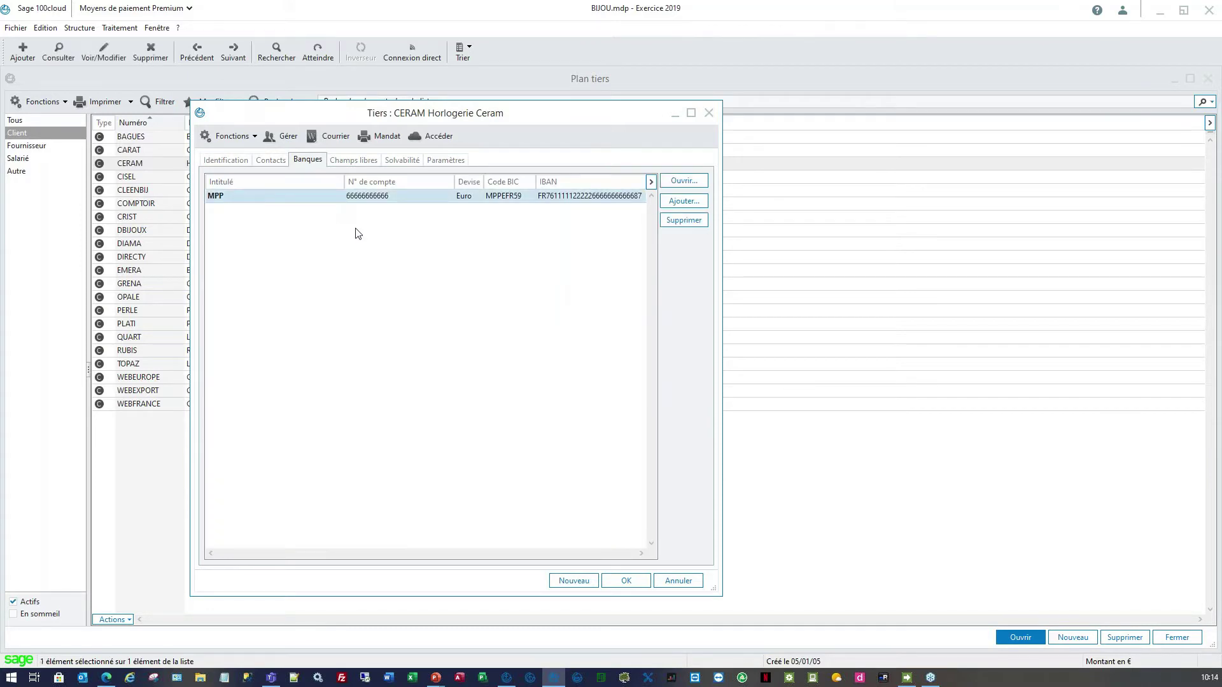
{"action": "double_click", "coordinate": [356, 196]}
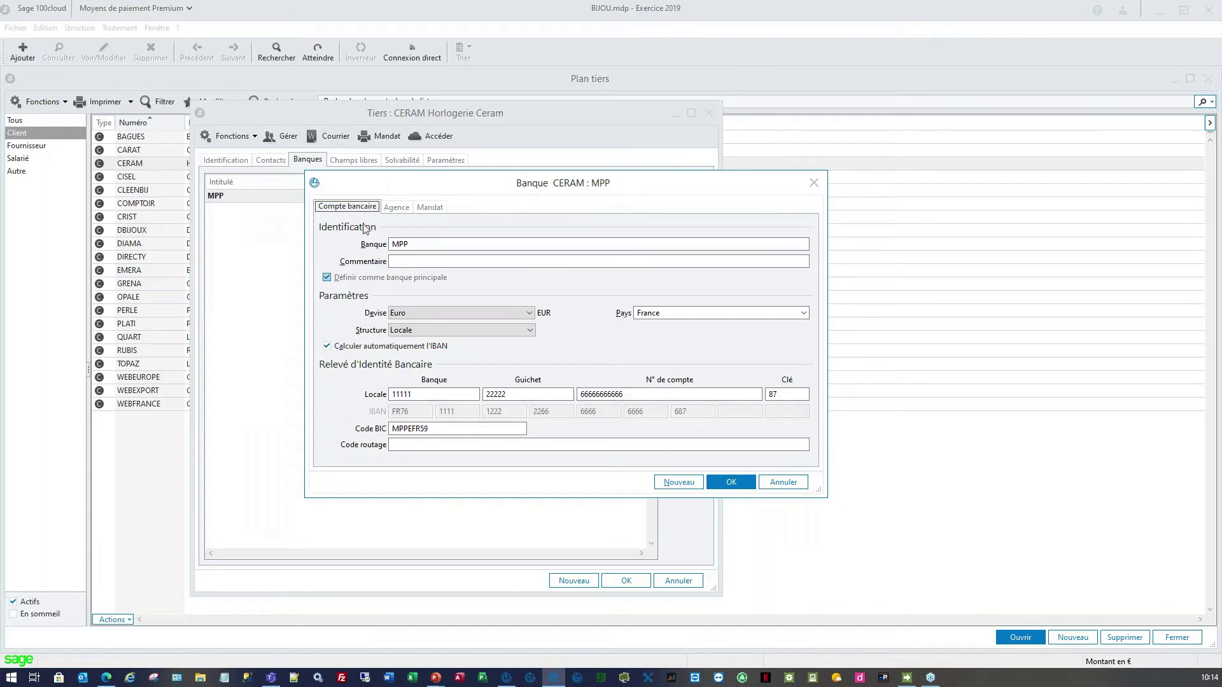
{"action": "left_click", "coordinate": [429, 208]}
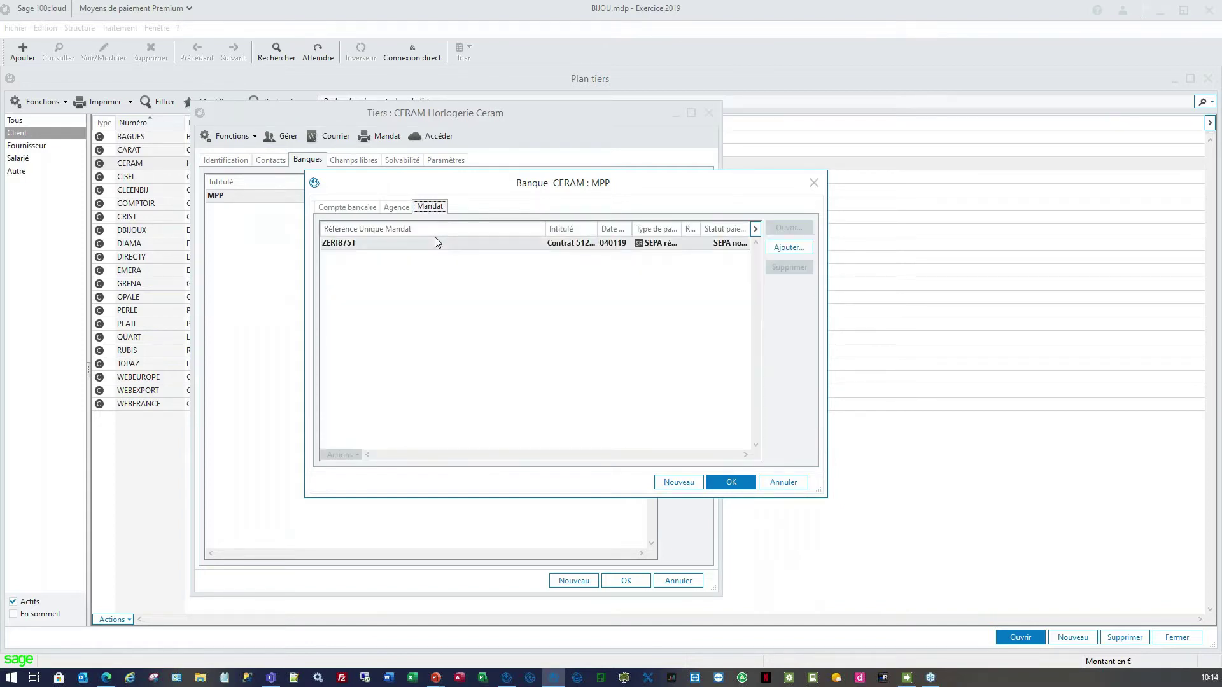
{"action": "double_click", "coordinate": [476, 248]}
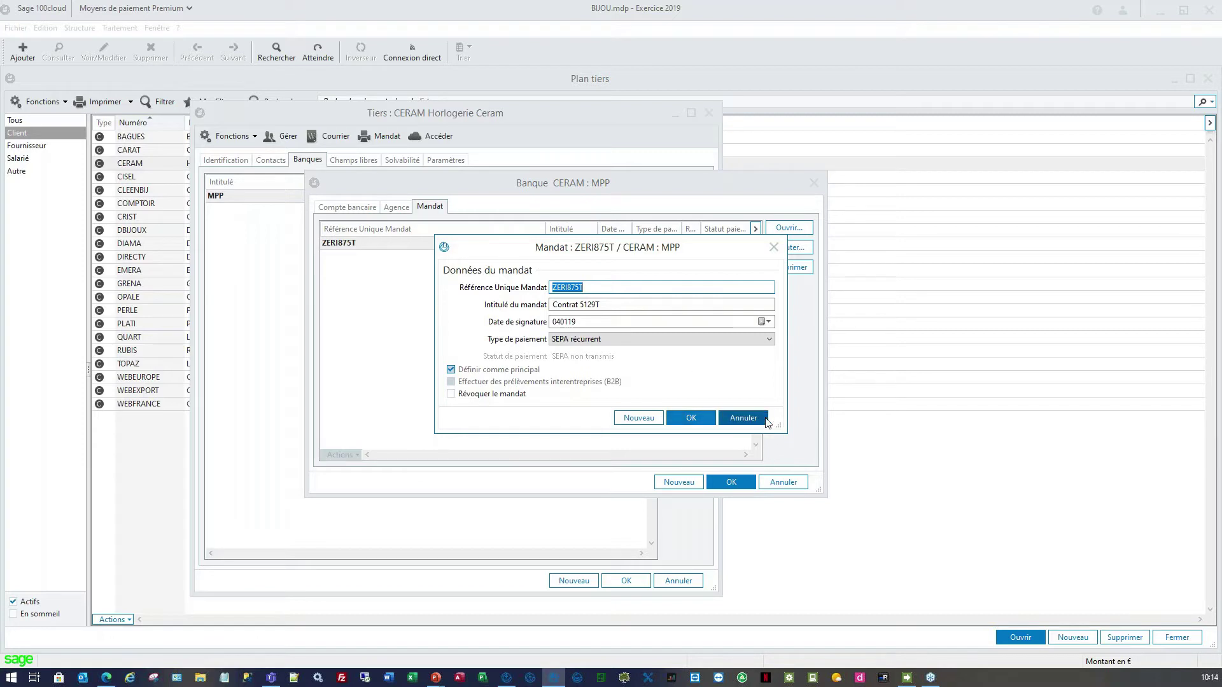
{"action": "left_click", "coordinate": [740, 418]}
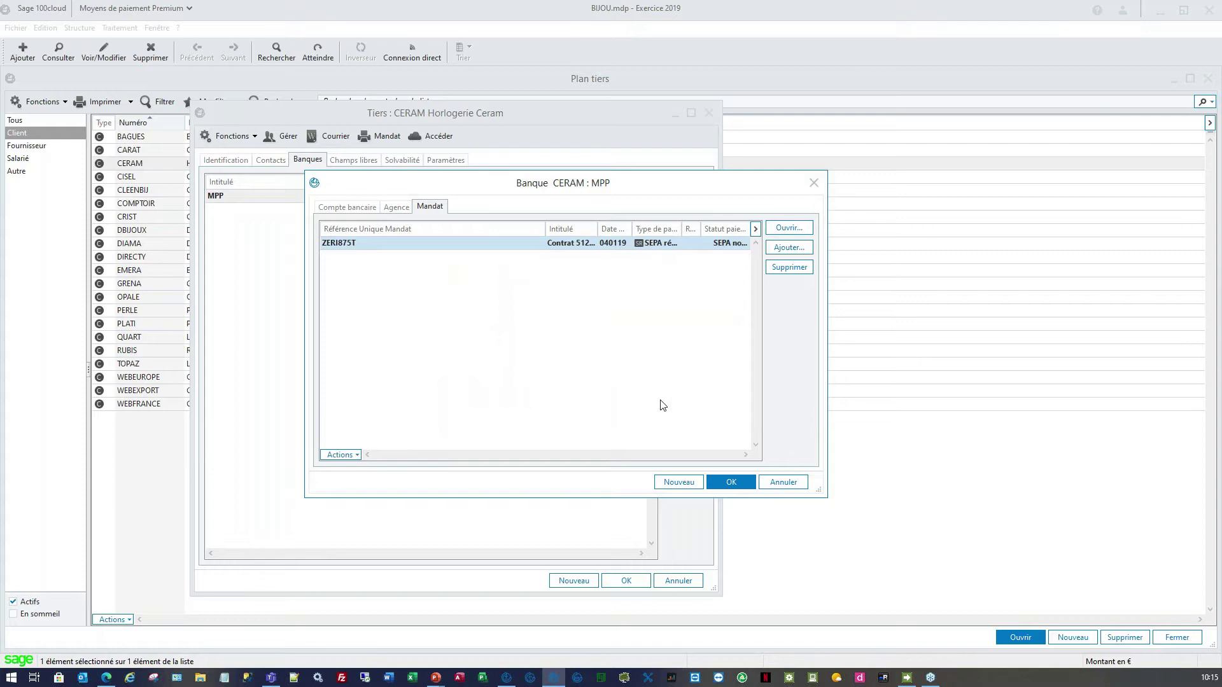
{"action": "left_click", "coordinate": [786, 483]}
{"action": "left_click", "coordinate": [693, 579]}
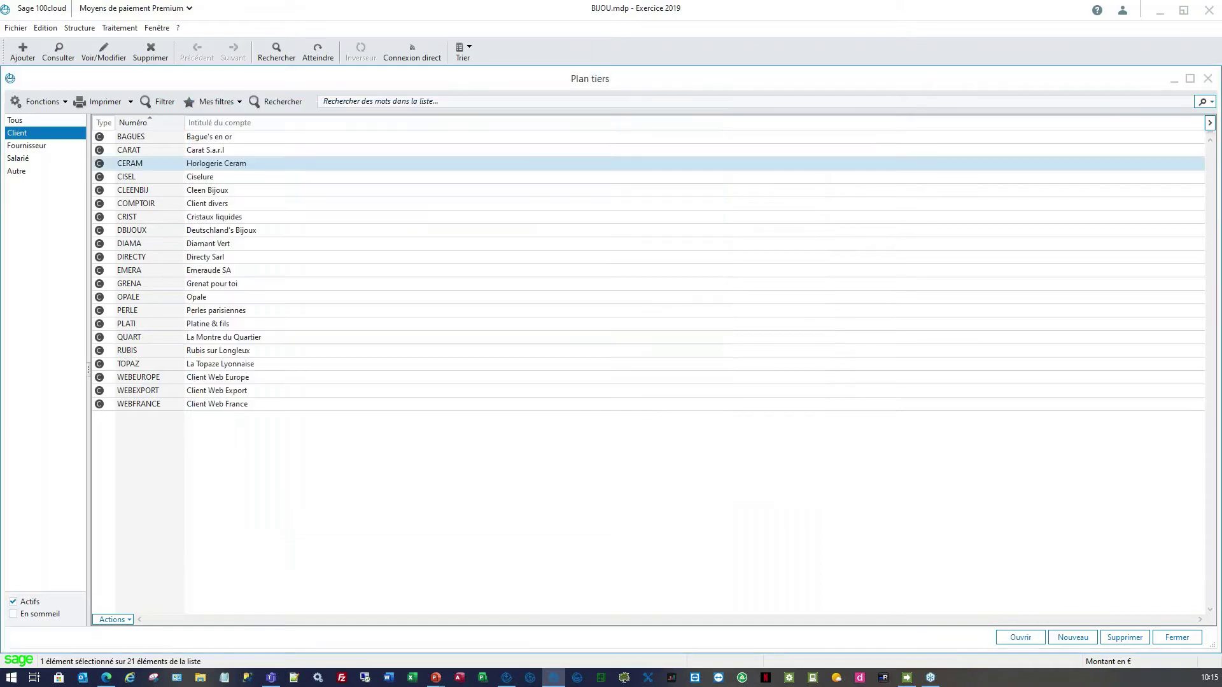
Open the record of the bank L'Européenne Ltd and view its bank accounts
{"action": "left_click", "coordinate": [79, 28]}
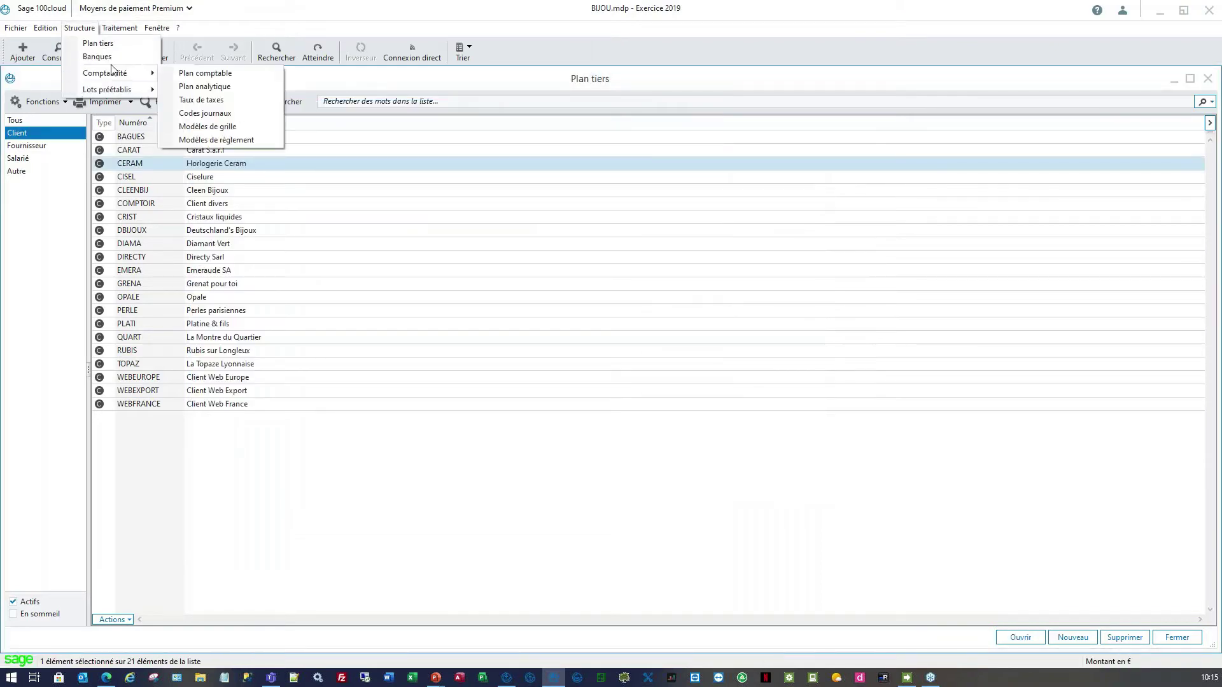
{"action": "left_click", "coordinate": [96, 56]}
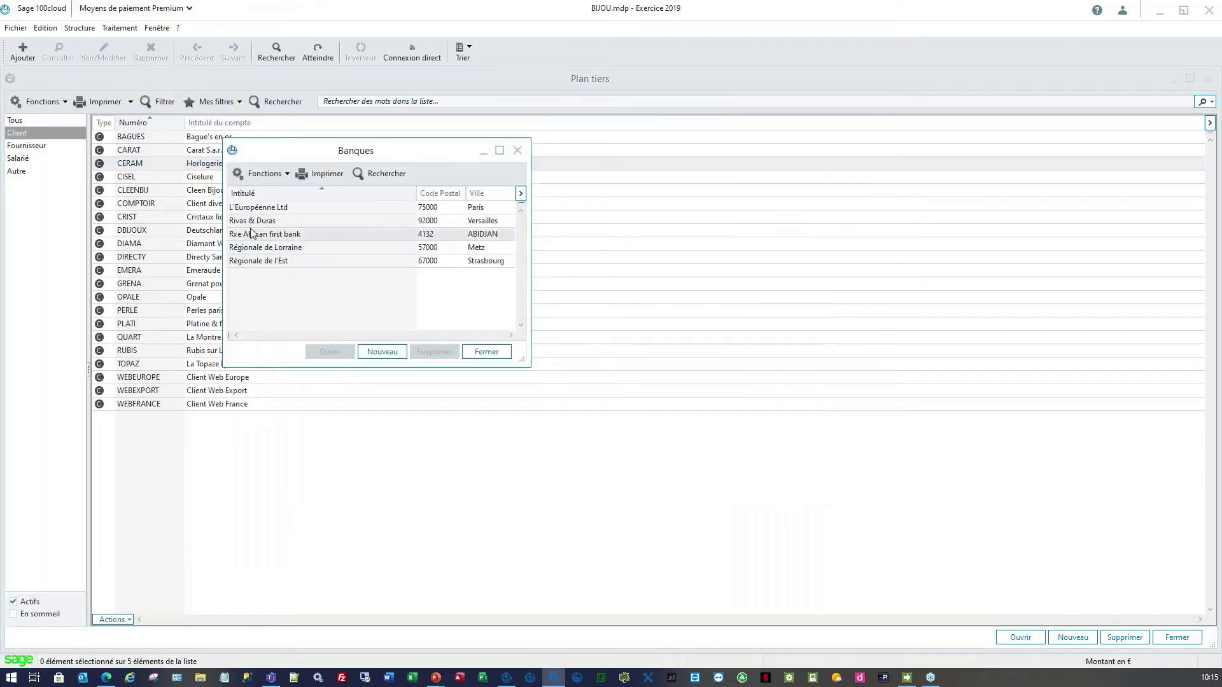
{"action": "double_click", "coordinate": [259, 211]}
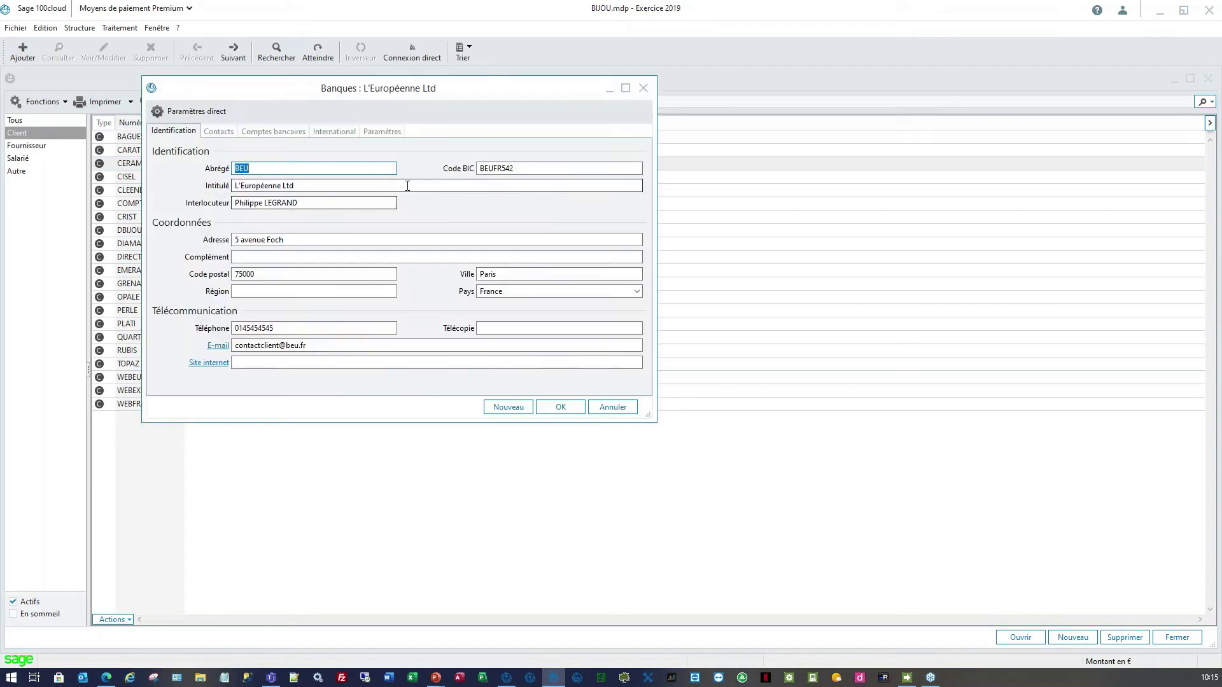
{"action": "left_click", "coordinate": [298, 132]}
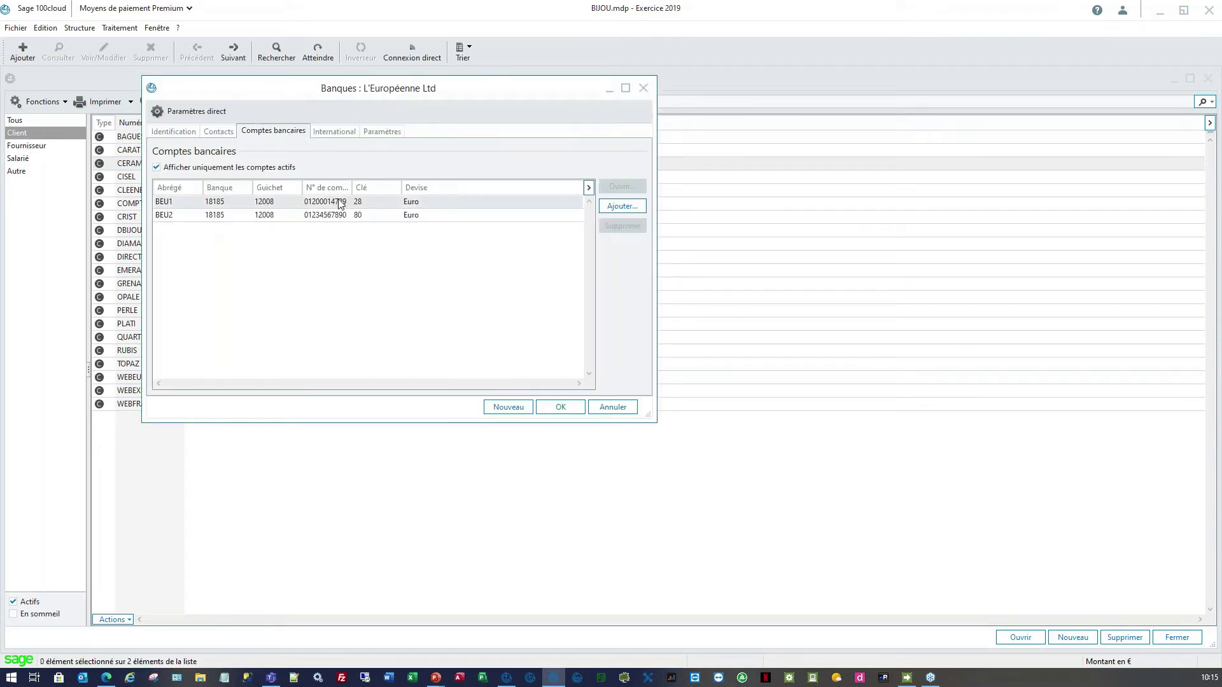
Review the available Mode de remise options in the bank's communication parameters, and close the bank and third-party windows without changes
{"action": "left_click", "coordinate": [385, 133]}
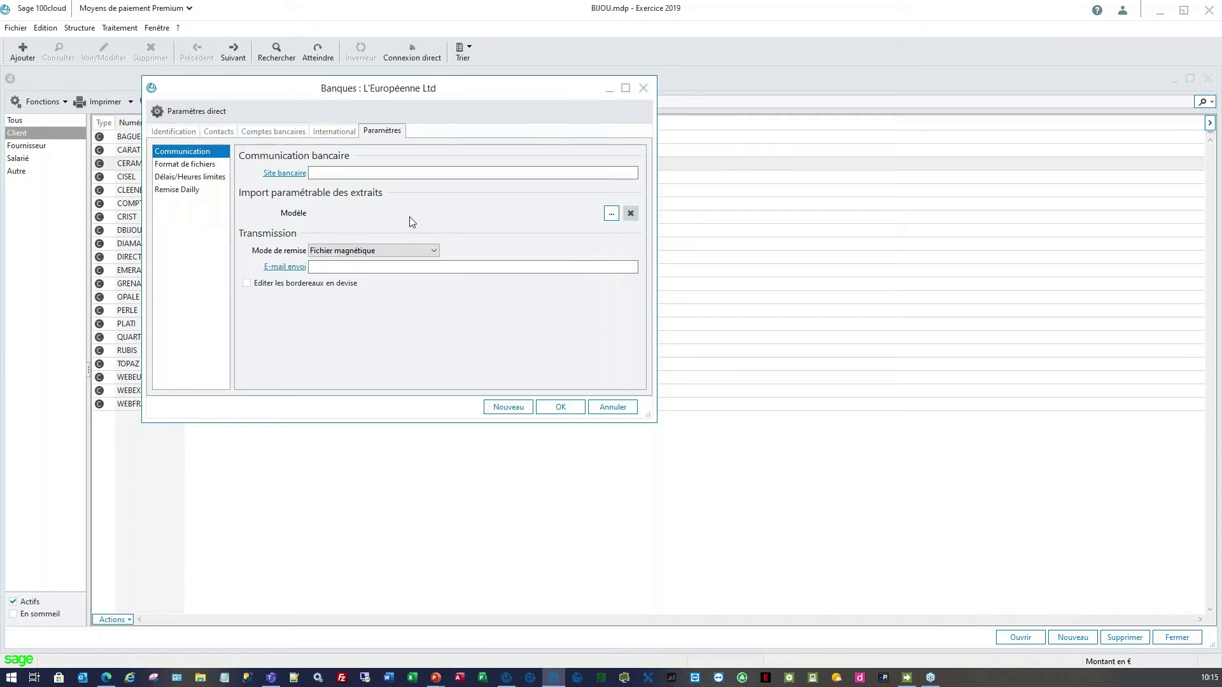
{"action": "left_click", "coordinate": [435, 253]}
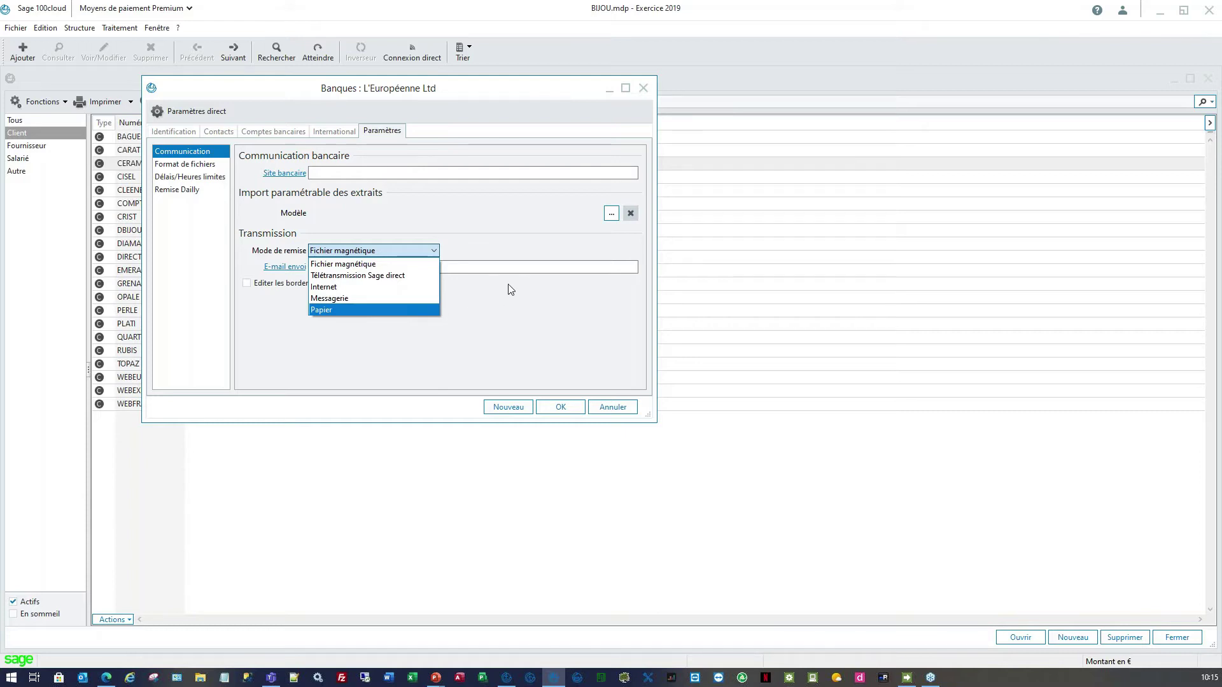
{"action": "left_click", "coordinate": [581, 347]}
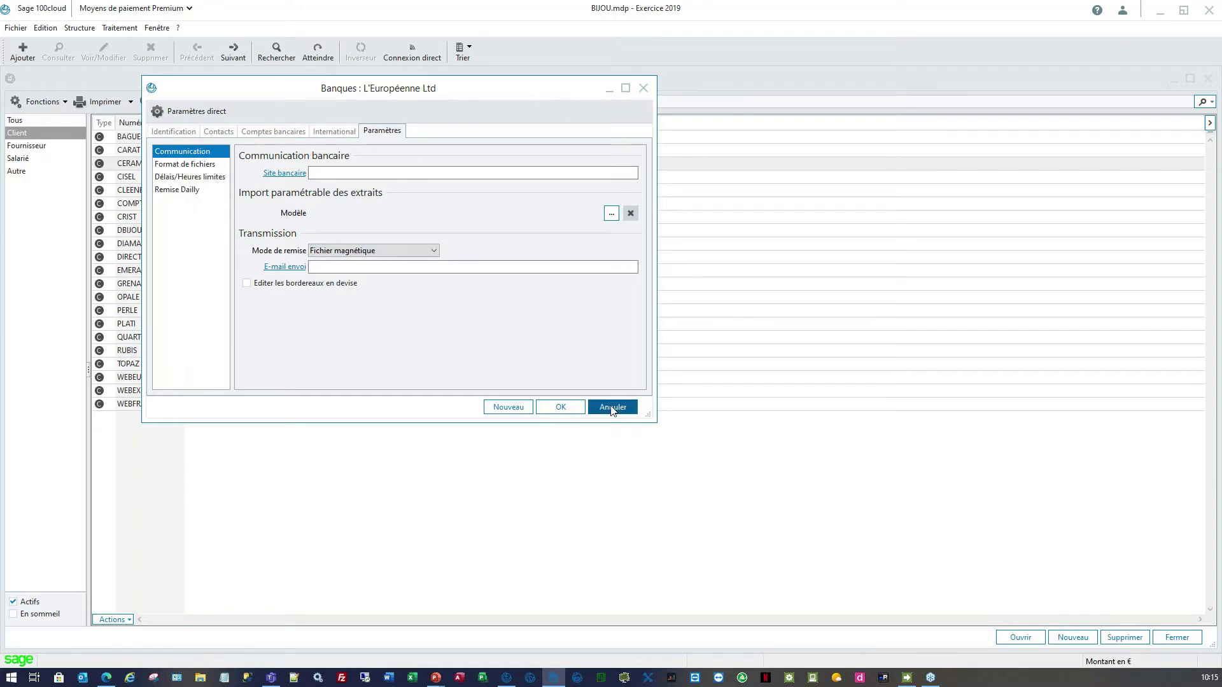
{"action": "left_click", "coordinate": [612, 408]}
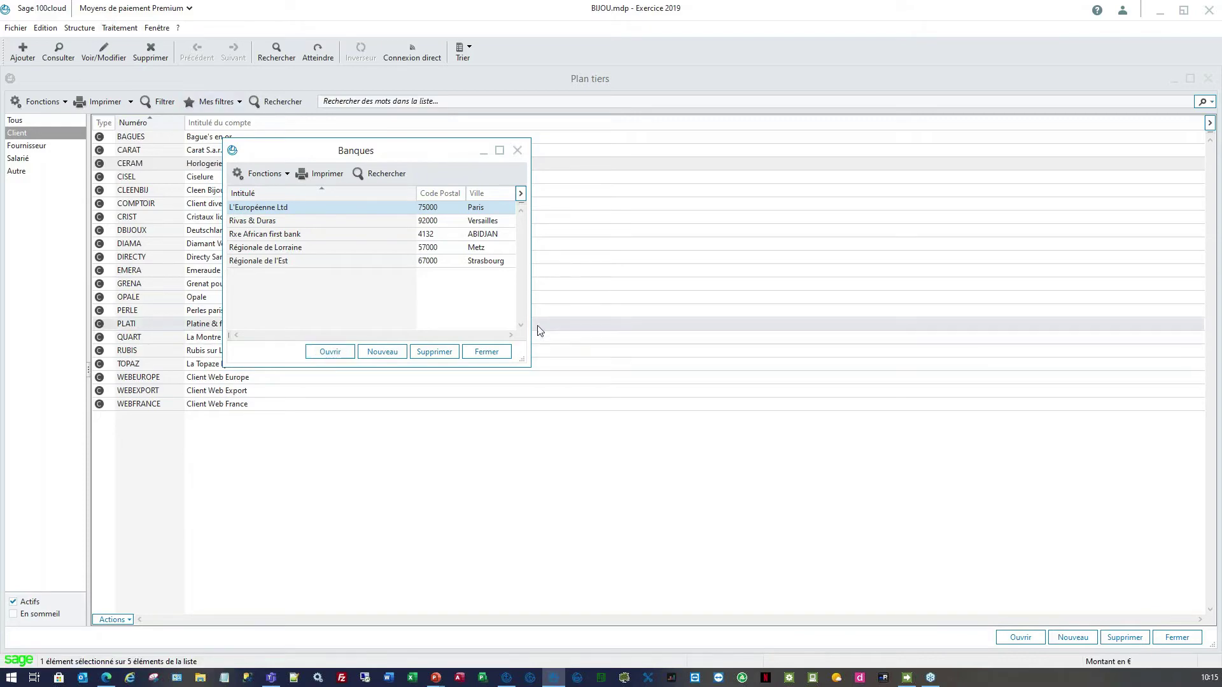
{"action": "left_click", "coordinate": [502, 356]}
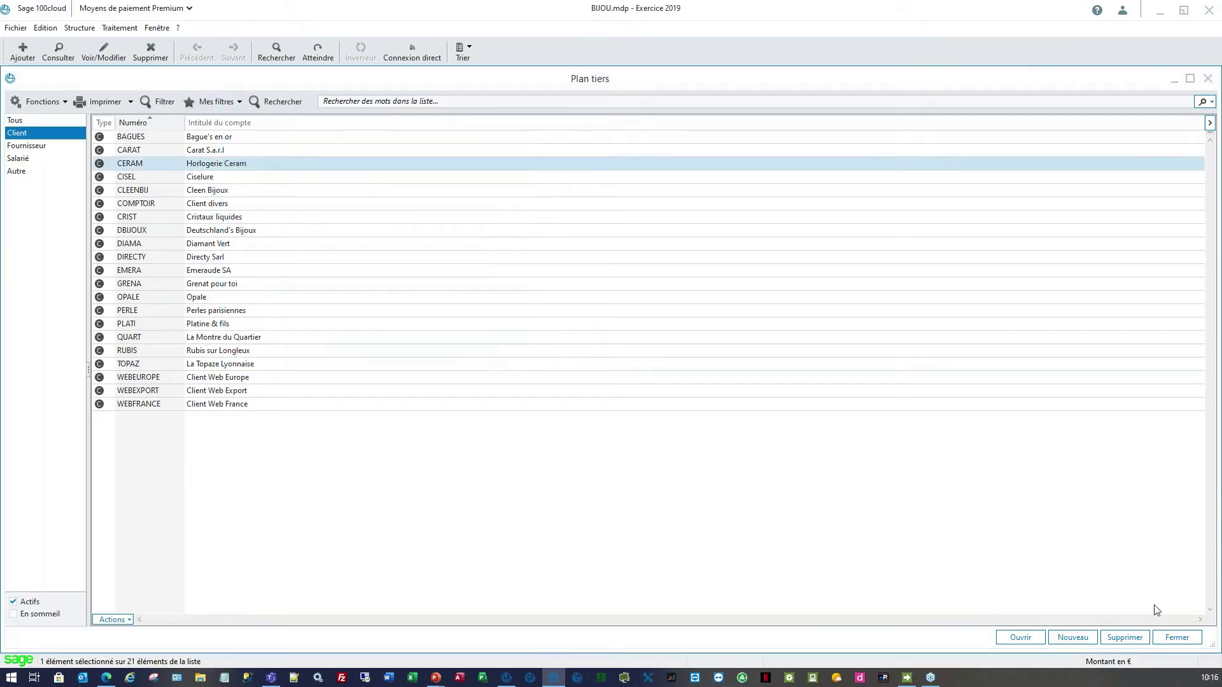
{"action": "left_click", "coordinate": [1177, 637]}
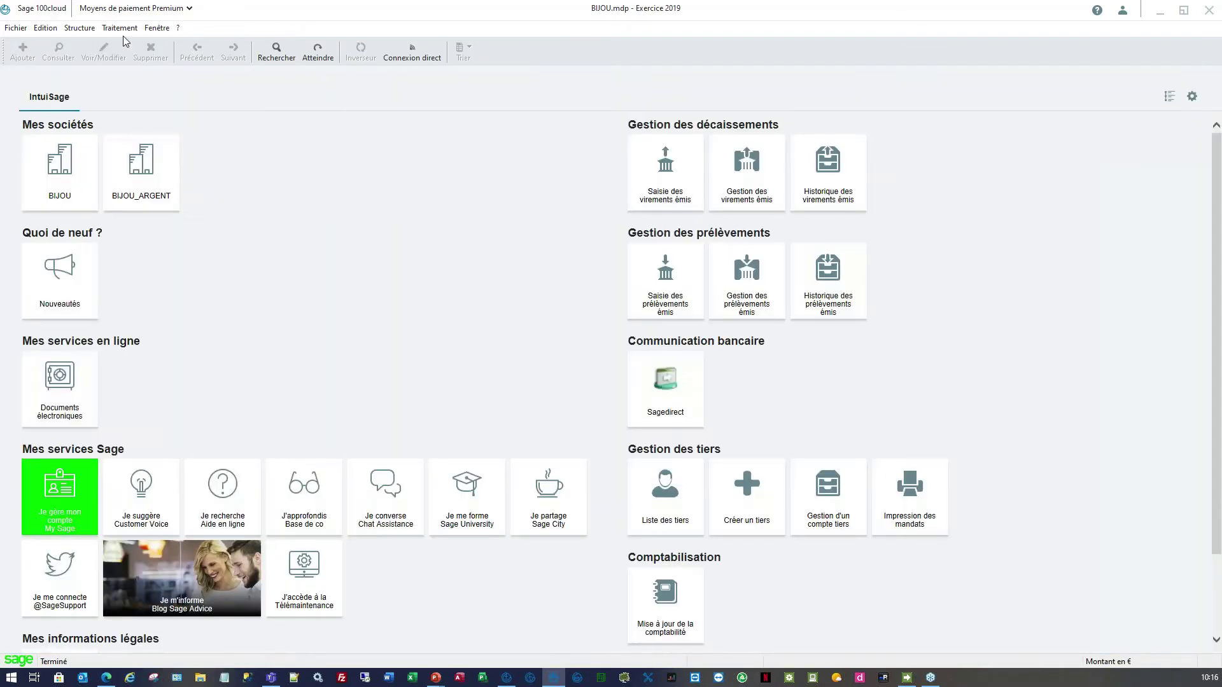
{"action": "left_click", "coordinate": [89, 32]}
{"action": "mouse_move", "coordinate": [108, 73]}
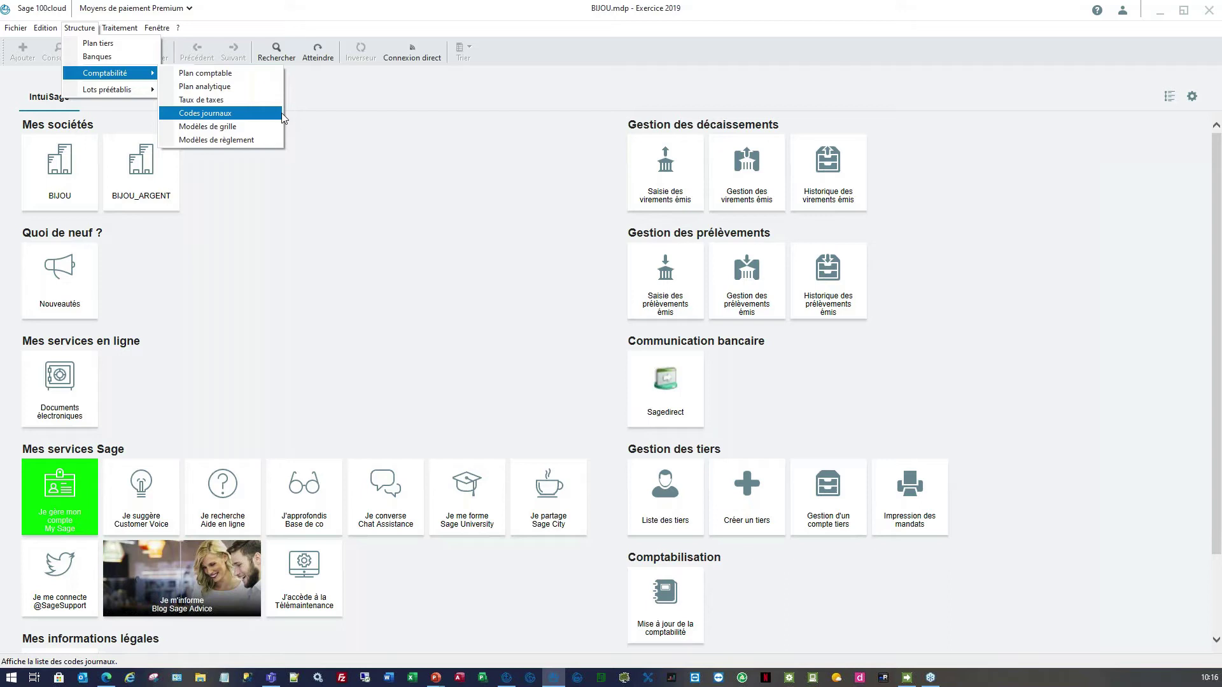
{"action": "left_click", "coordinate": [545, 319]}
Open the issued transfers entry (Saisie des virements émis) and bring up the criteria for incorporating accounting entries
{"action": "left_click", "coordinate": [120, 28]}
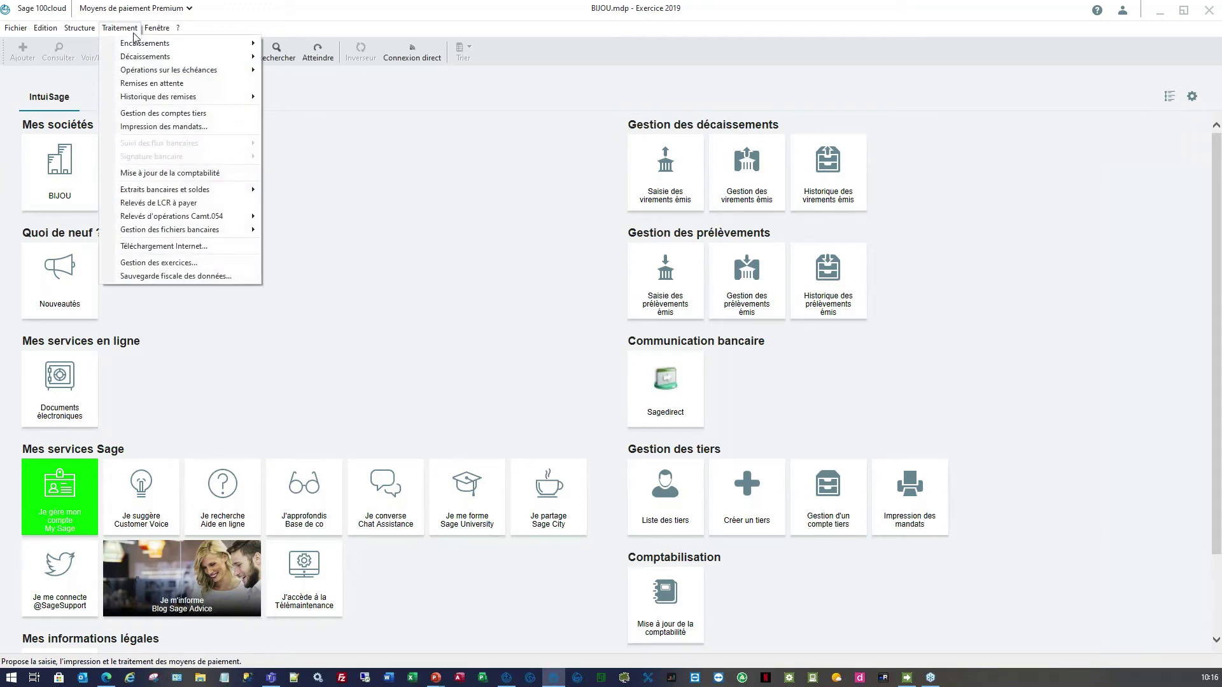
{"action": "mouse_move", "coordinate": [167, 44]}
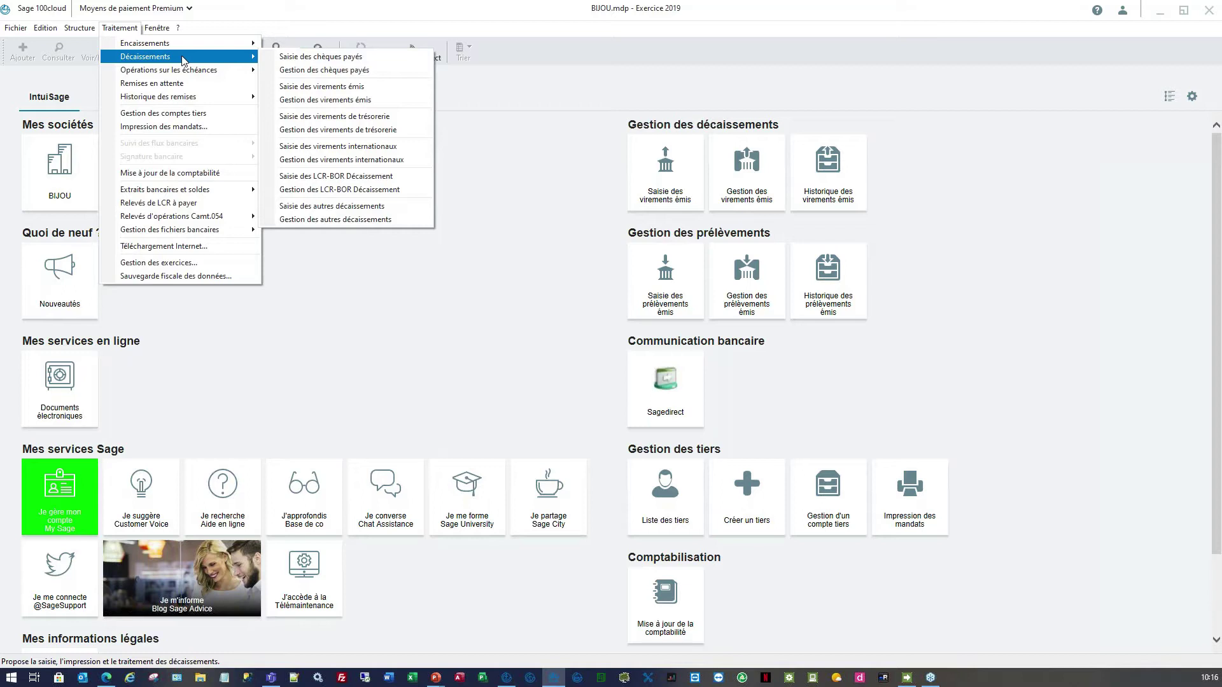
{"action": "left_click", "coordinate": [381, 93]}
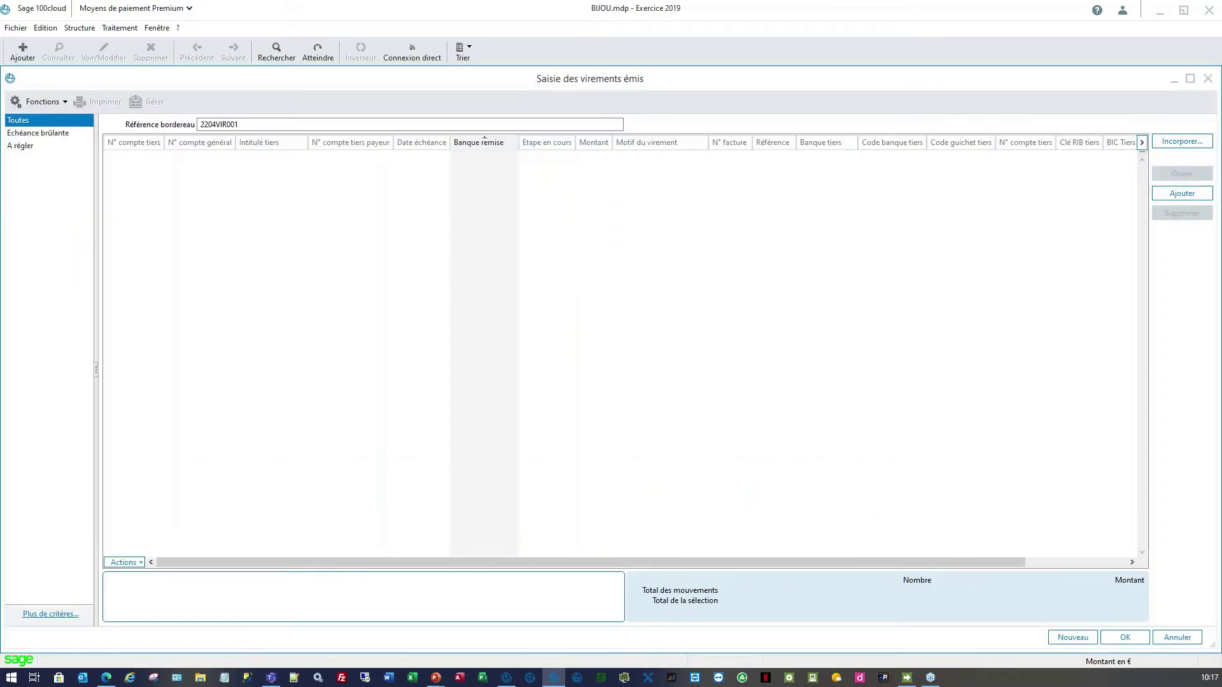
{"action": "left_click", "coordinate": [1189, 146]}
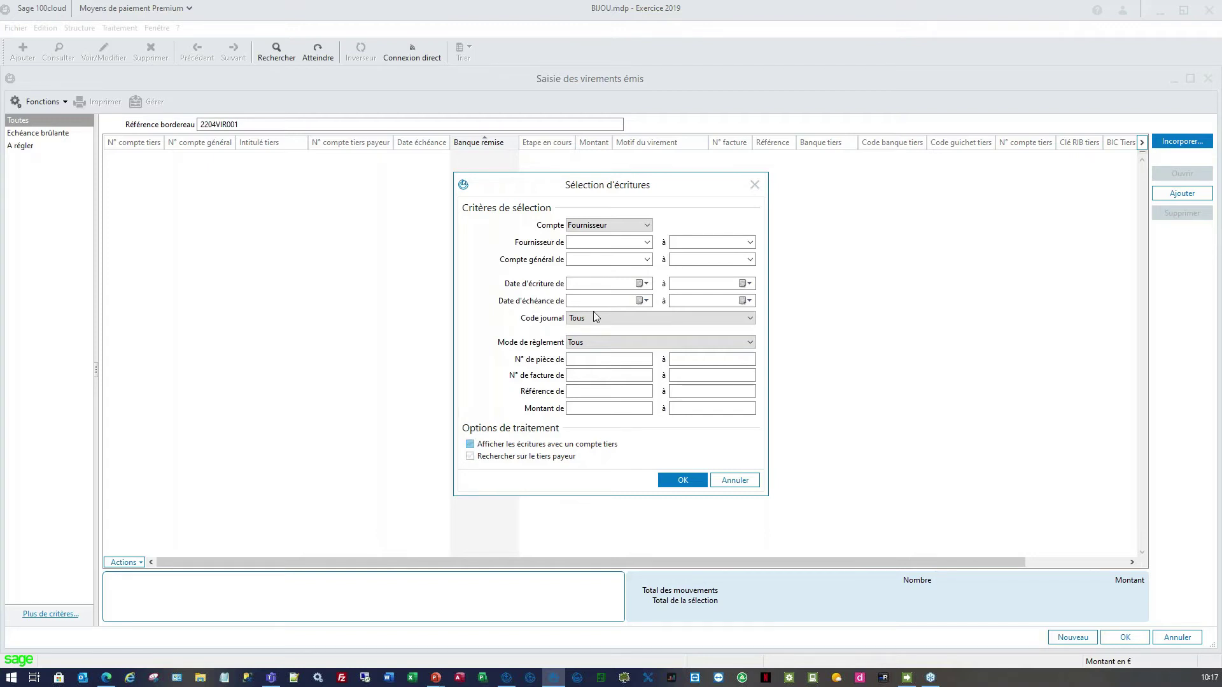
Try Virement as the payment method criterion, and reset it to Tous
{"action": "left_click", "coordinate": [613, 299]}
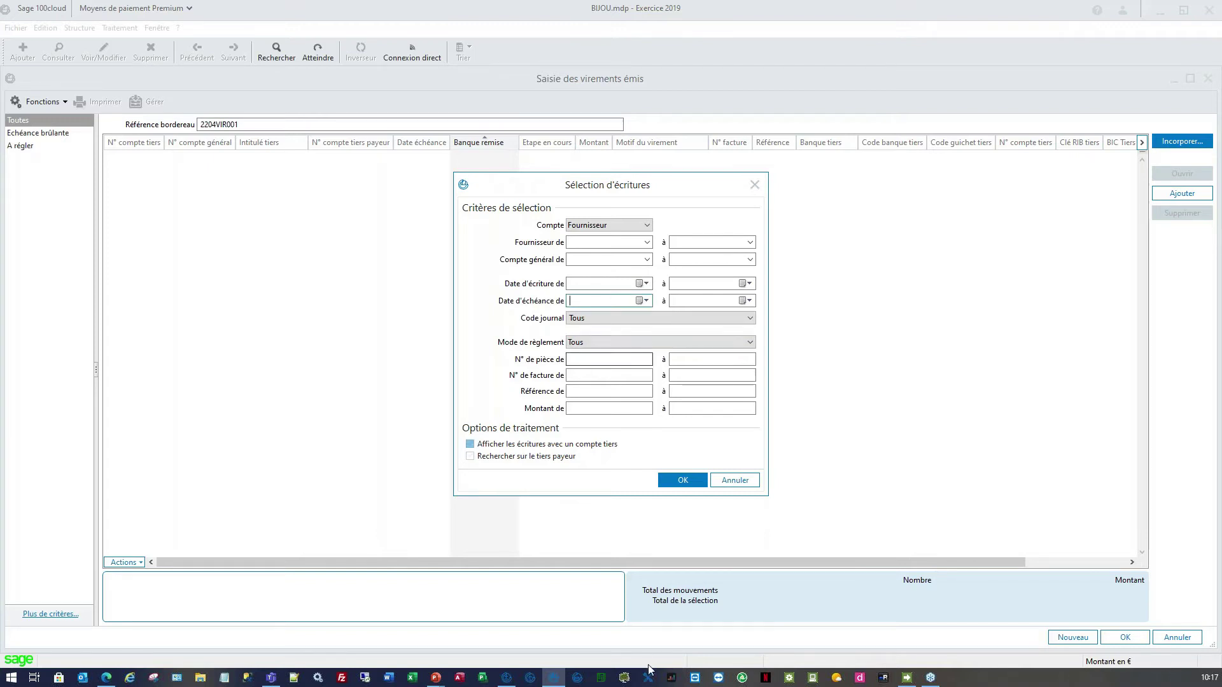
{"action": "left_click", "coordinate": [632, 320]}
{"action": "left_click", "coordinate": [632, 320]}
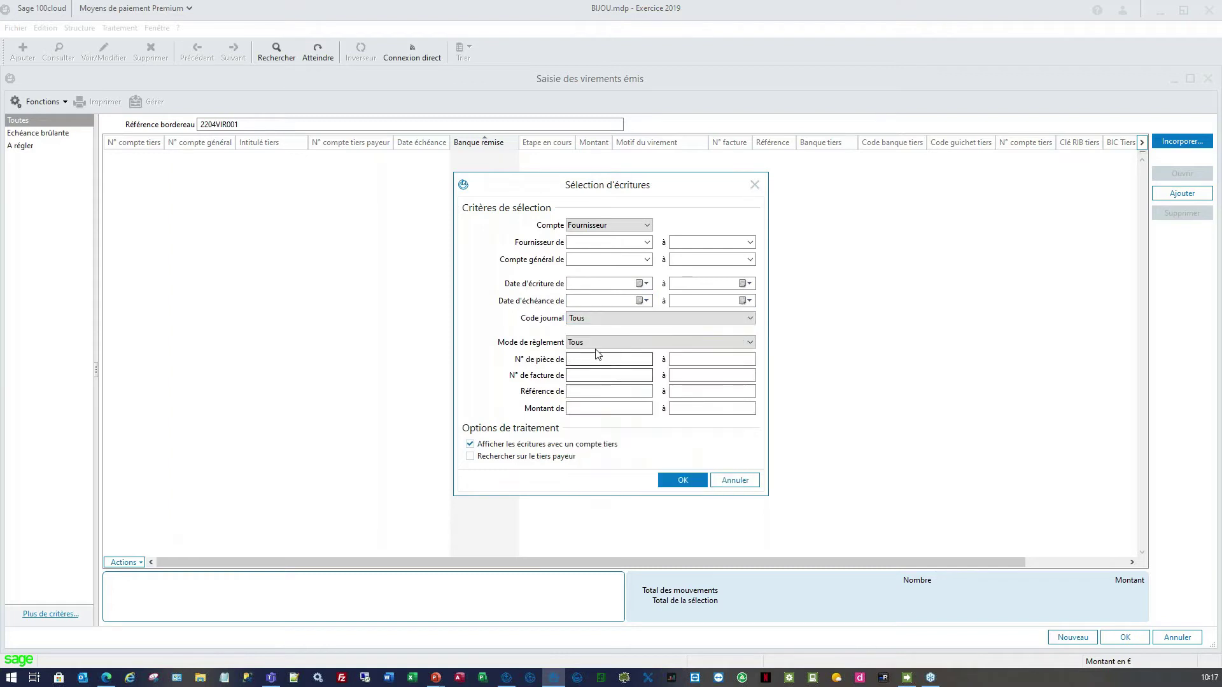
{"action": "left_click", "coordinate": [600, 341]}
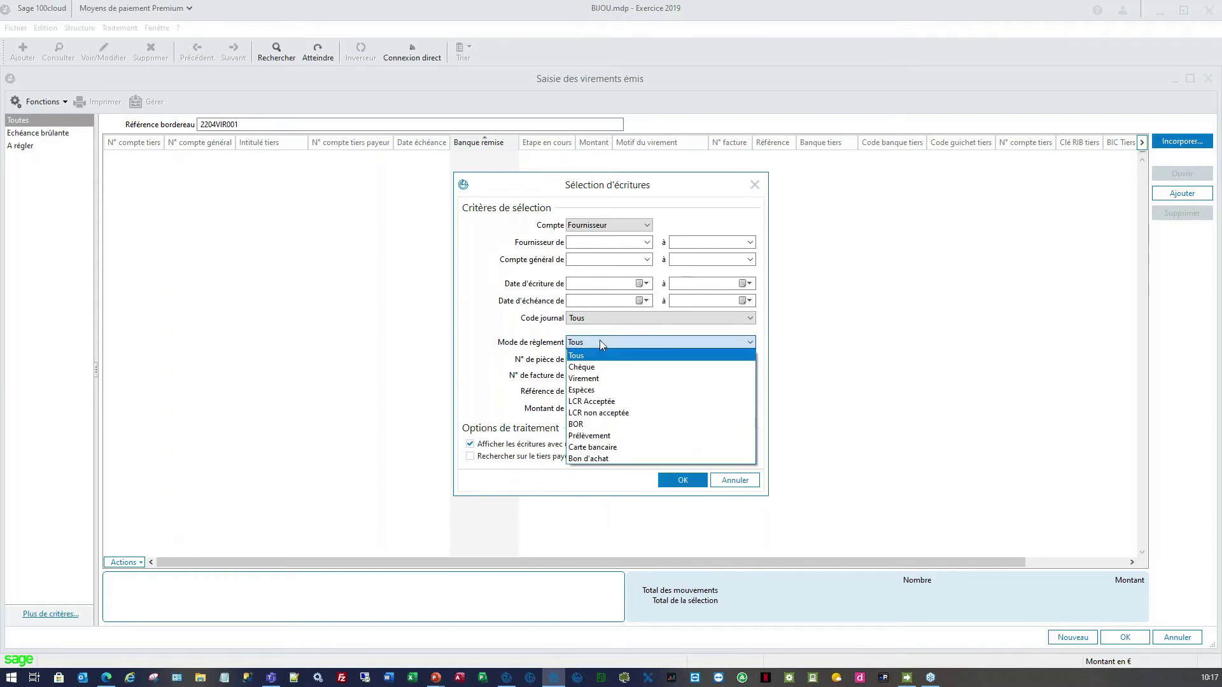
{"action": "left_click", "coordinate": [638, 381]}
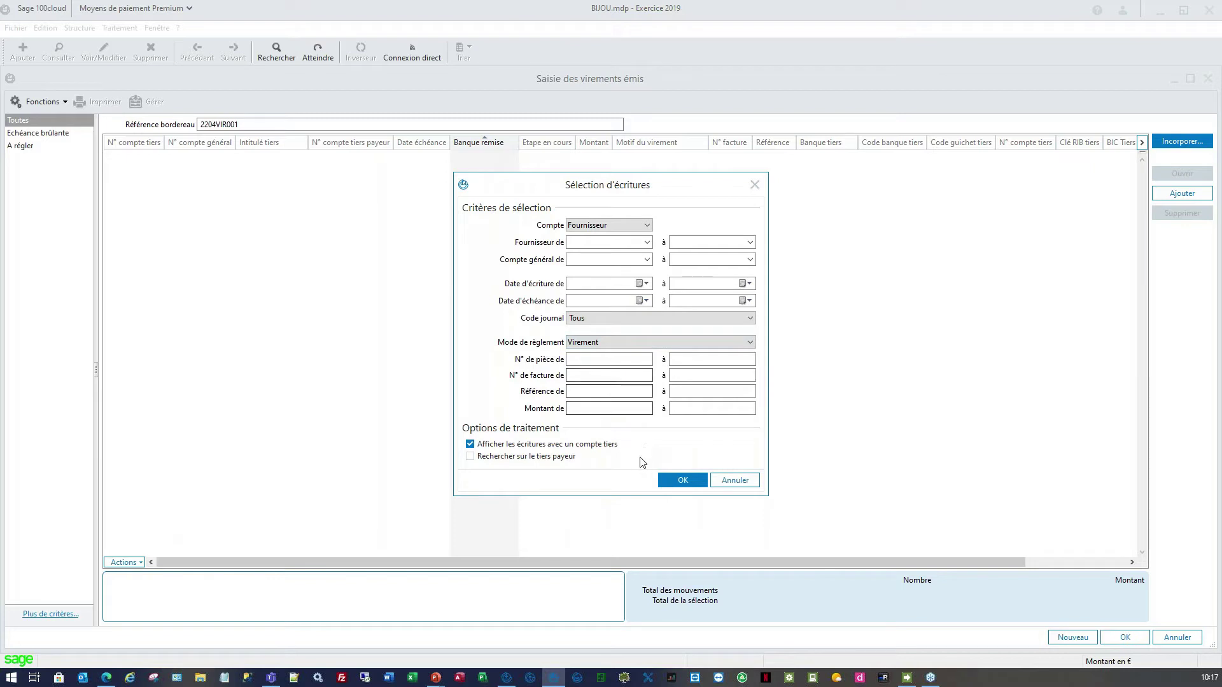
{"action": "left_click", "coordinate": [605, 344]}
{"action": "left_click", "coordinate": [605, 354]}
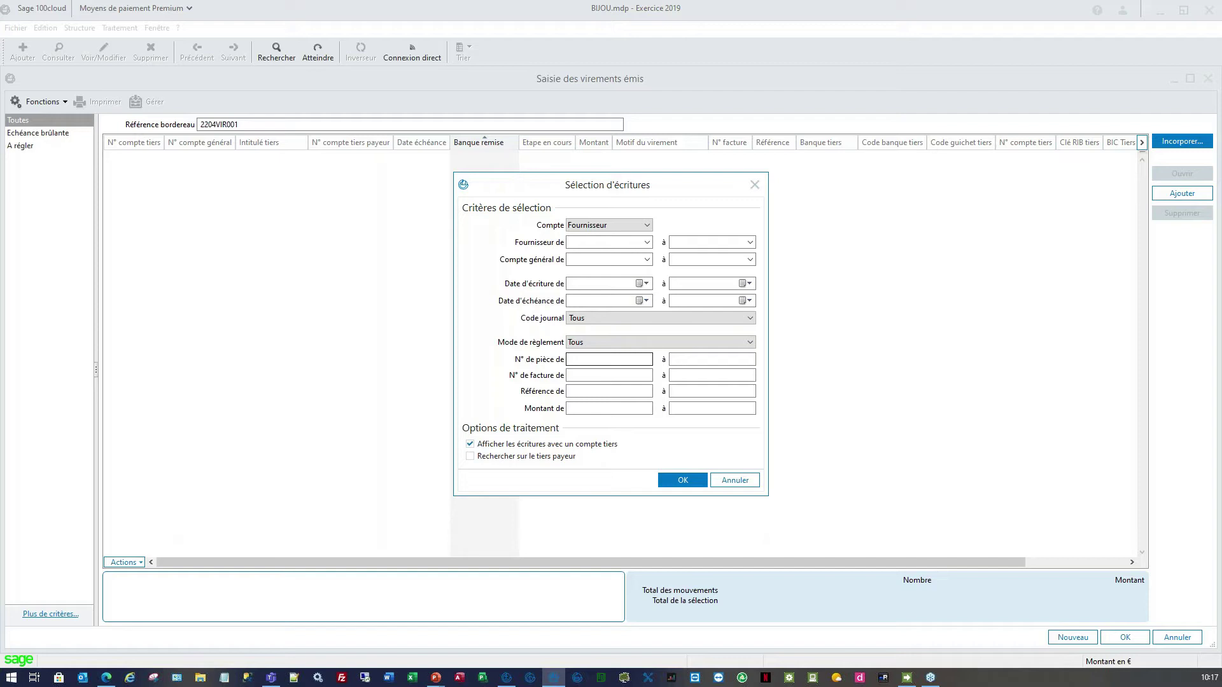
List the unreconciled supplier entries for all journals and payment methods, without date or amount limits
{"action": "key", "text": "Tab"}
{"action": "key", "text": "Tab"}
{"action": "key", "text": "Tab"}
{"action": "key", "text": "Tab"}
{"action": "key", "text": "Tab"}
{"action": "key", "text": "Tab"}
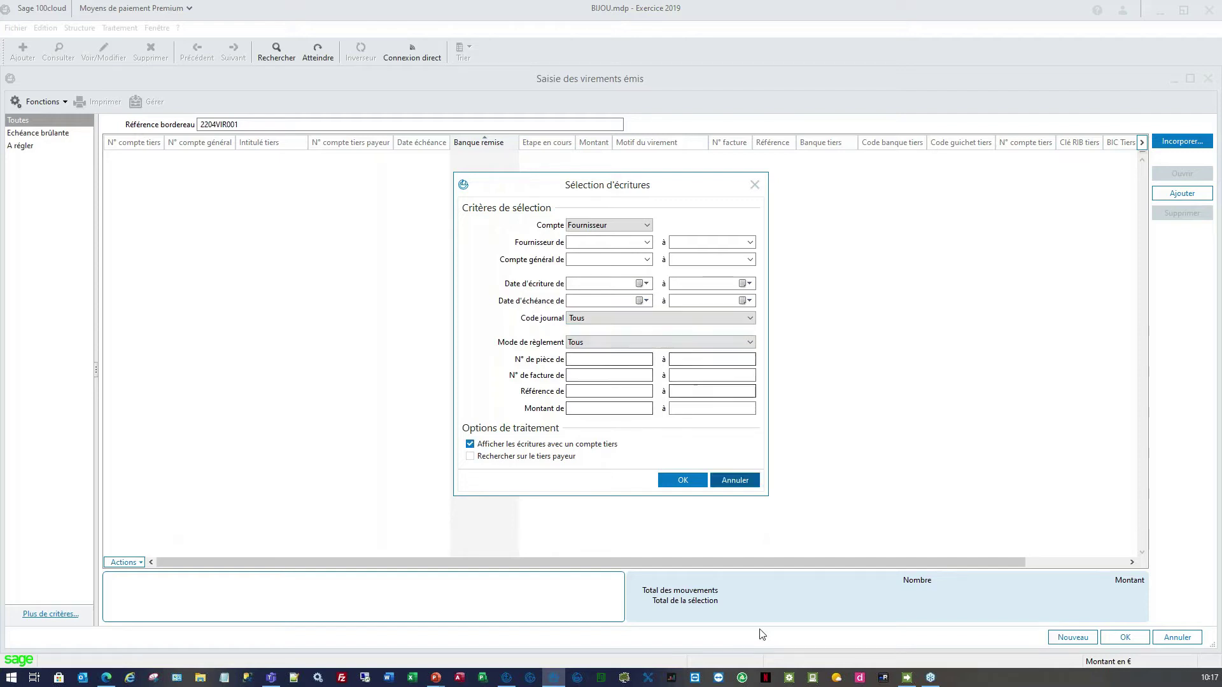
{"action": "left_click", "coordinate": [682, 485]}
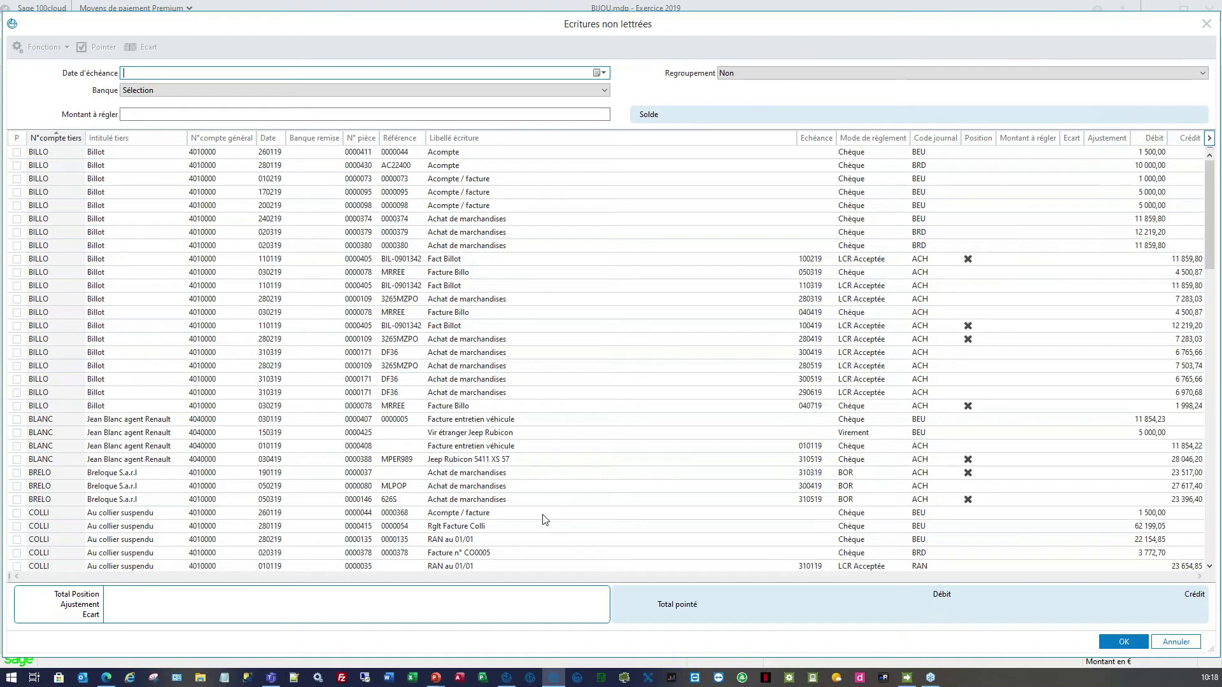
Select the COLLI supplier's entries Facture Colli, Facture n° CO0005 and Facture n° CO0055 together
{"action": "scroll", "coordinate": [481, 539], "scroll_direction": "down", "scroll_amount": 6}
{"action": "scroll", "coordinate": [482, 539], "scroll_direction": "down", "scroll_amount": 3}
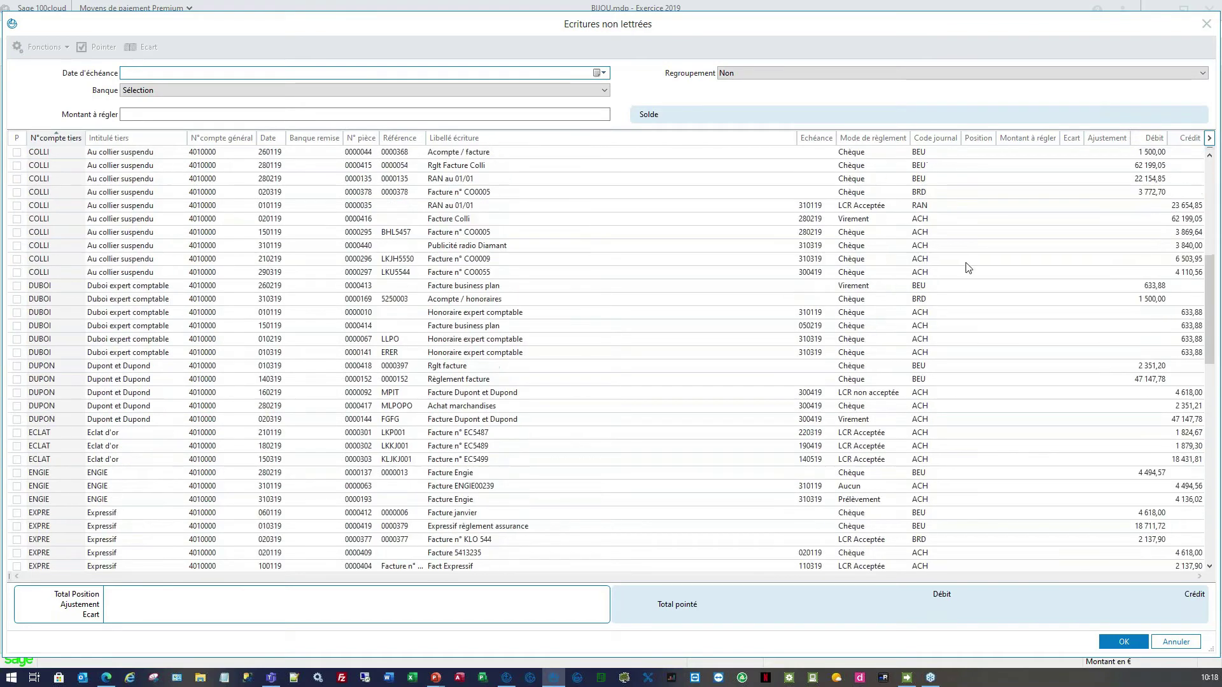
{"action": "left_click", "coordinate": [930, 219]}
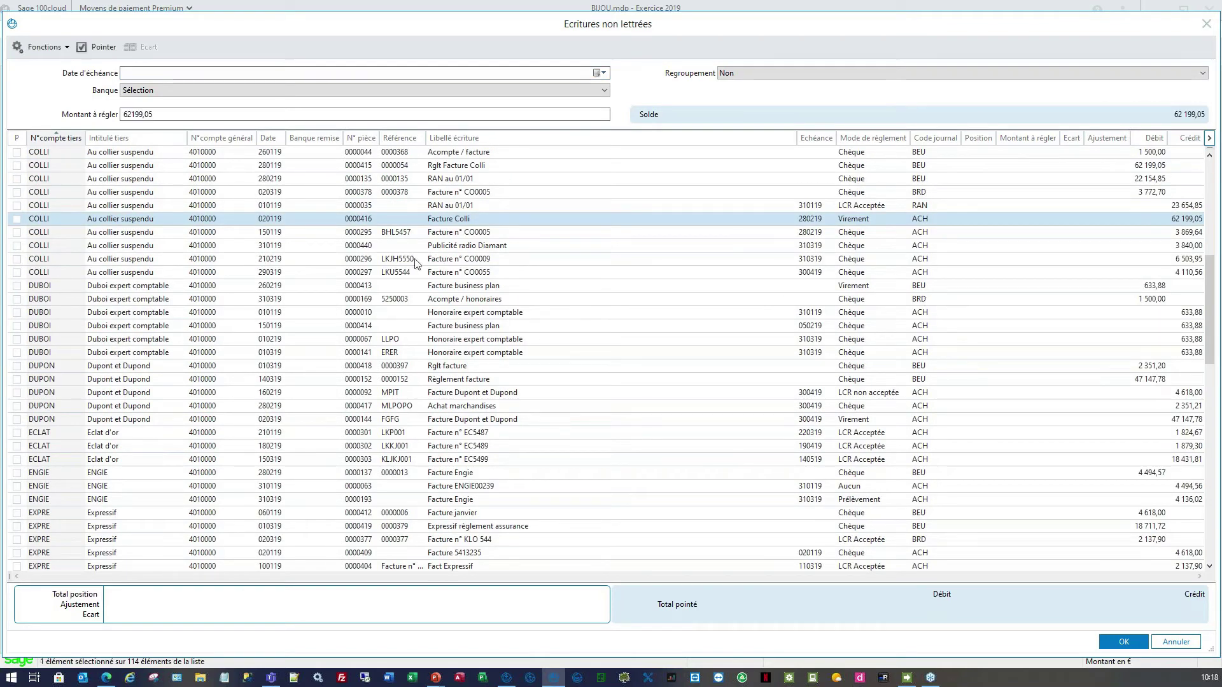
{"action": "left_click", "coordinate": [438, 232], "text": "ctrl"}
{"action": "left_click", "coordinate": [465, 272], "text": "ctrl"}
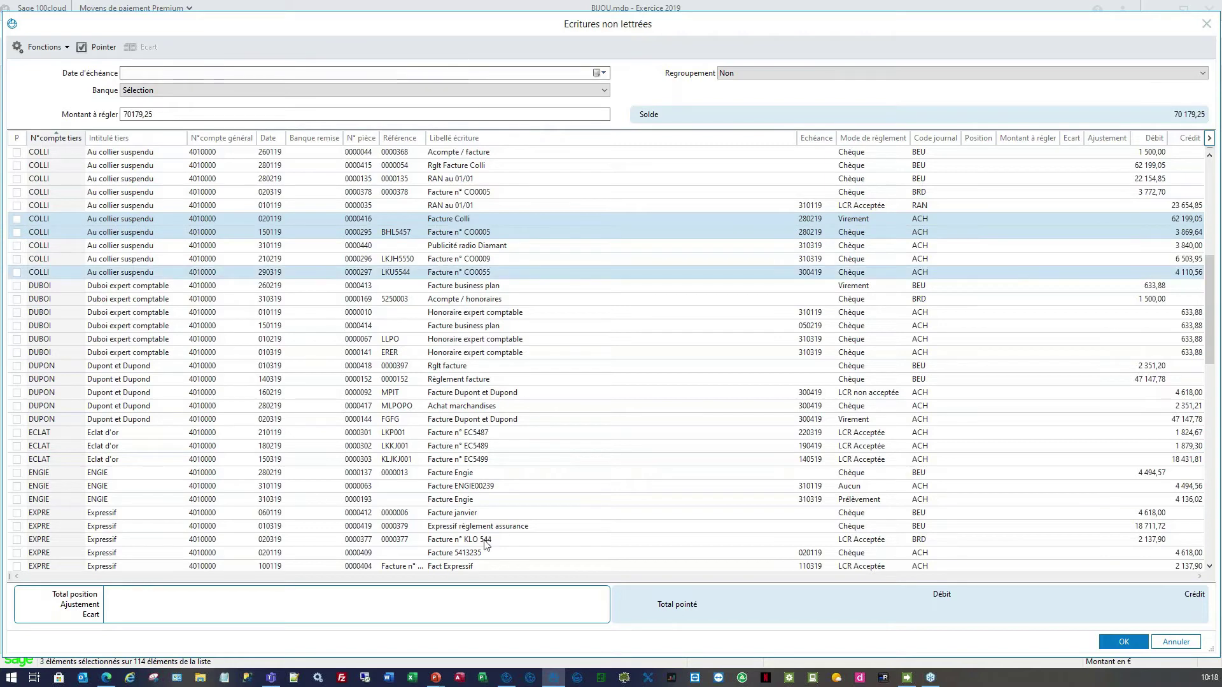
Add the DUPON supplier's Achat marchandises entry and its Facture Dupont et Dupond entry payable by Virement to the selection
{"action": "left_click", "coordinate": [941, 393], "text": "ctrl"}
{"action": "left_click", "coordinate": [936, 392], "text": "ctrl"}
{"action": "left_click", "coordinate": [937, 406], "text": "ctrl"}
{"action": "left_click", "coordinate": [937, 419], "text": "ctrl"}
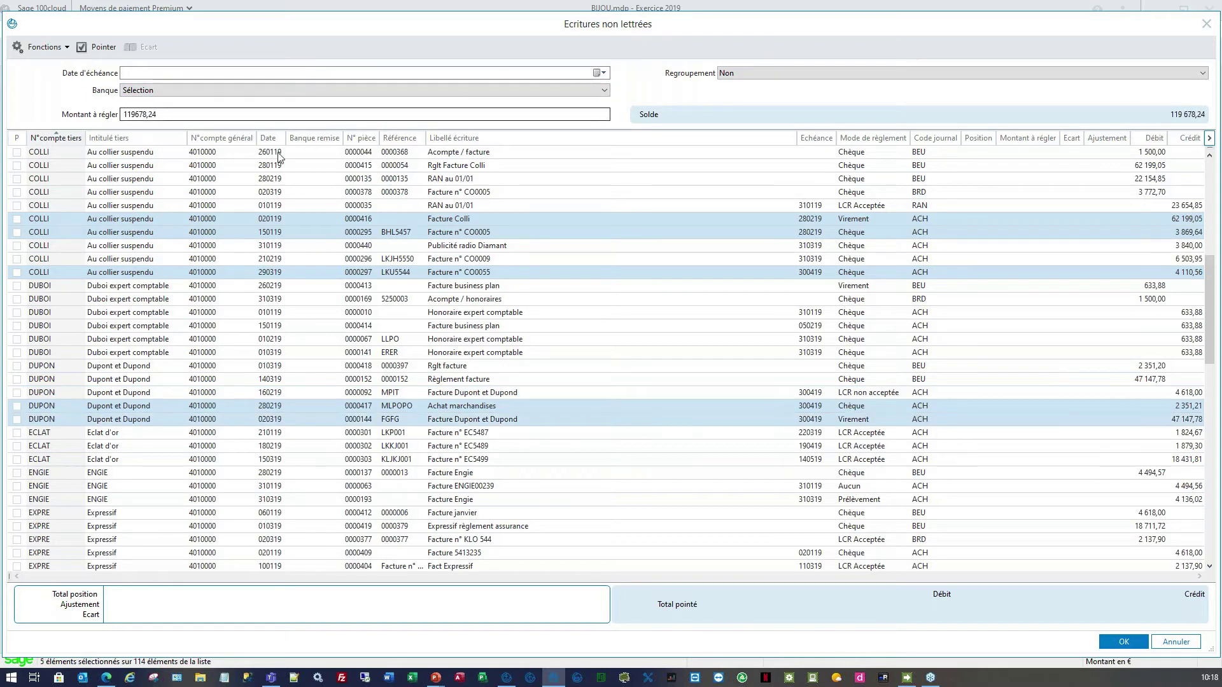
Mark the selected COLLI and DUPON entries for payment, grouped Par tiers and assigned to bank BEU BEU1
{"action": "left_click", "coordinate": [780, 78]}
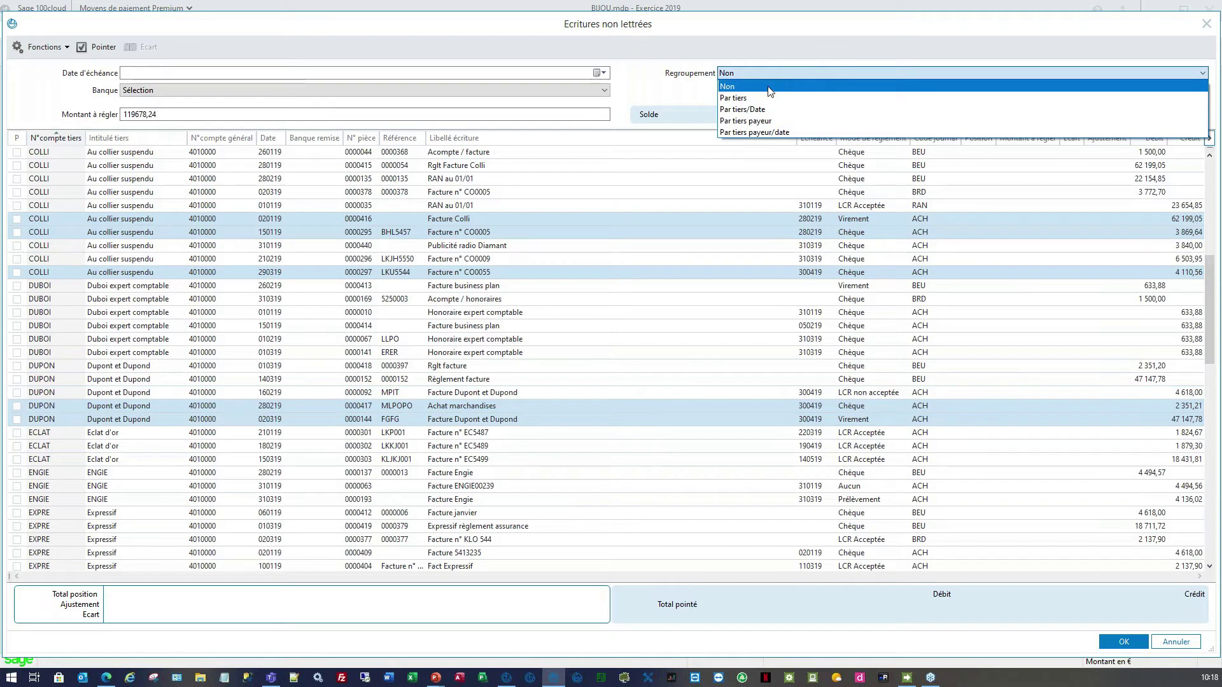
{"action": "left_click", "coordinate": [772, 97]}
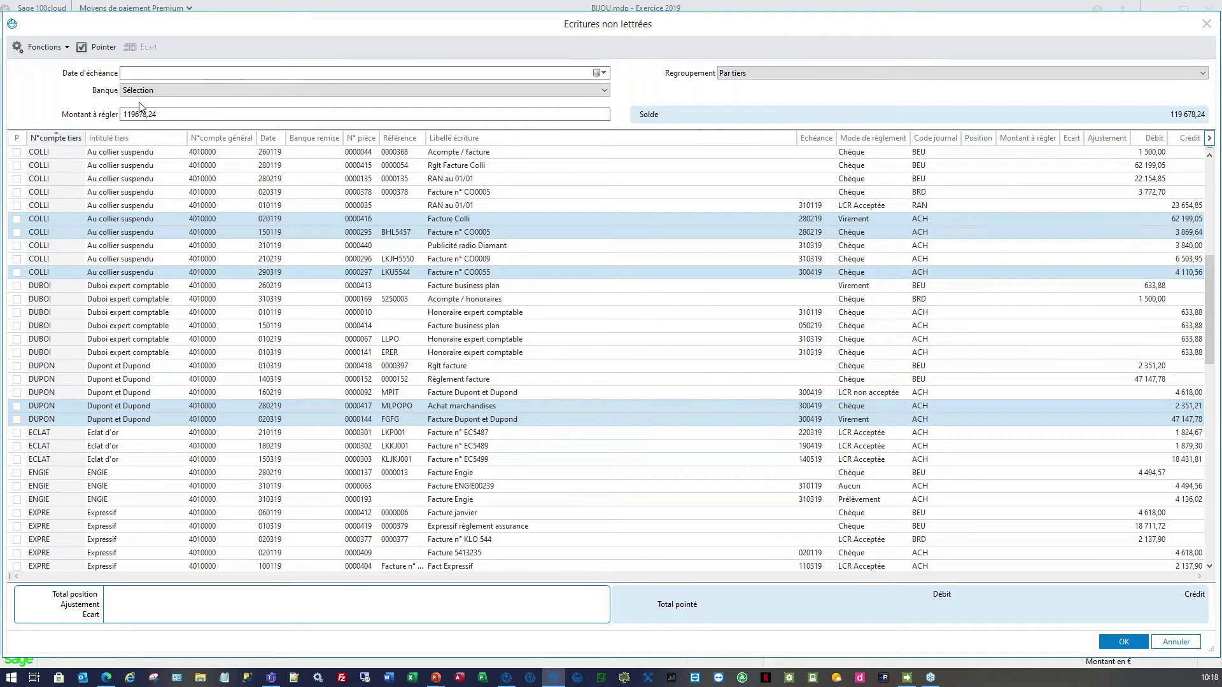
{"action": "left_click", "coordinate": [219, 92]}
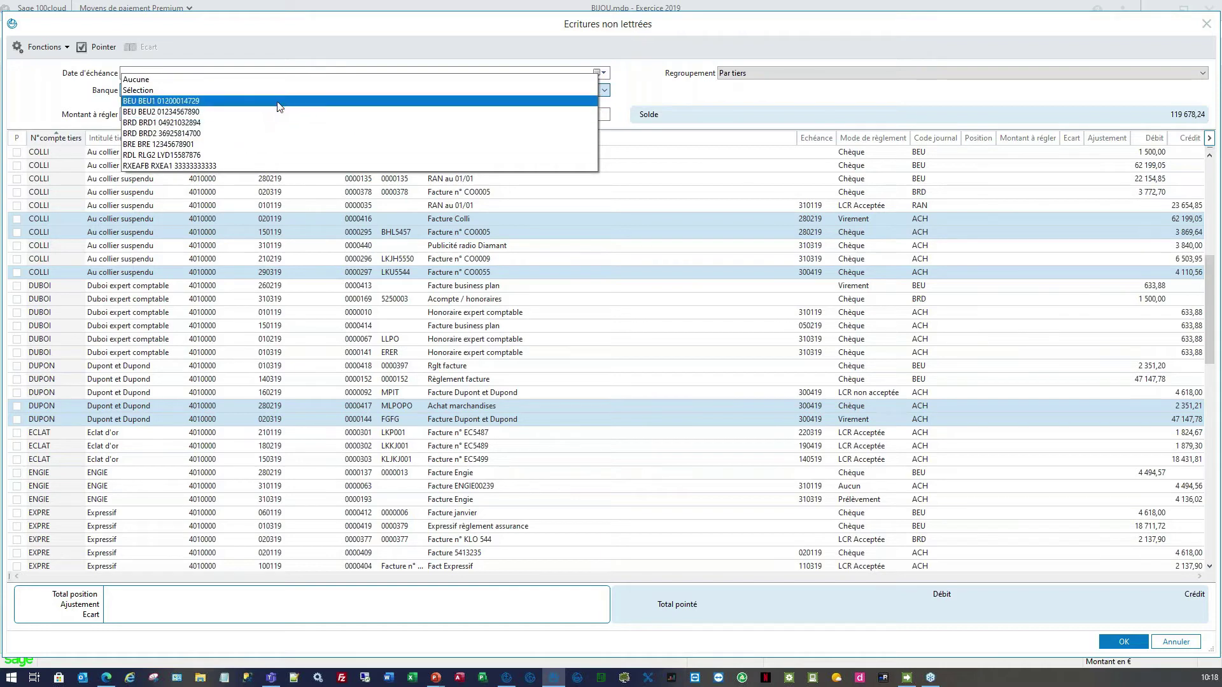
{"action": "left_click", "coordinate": [285, 101]}
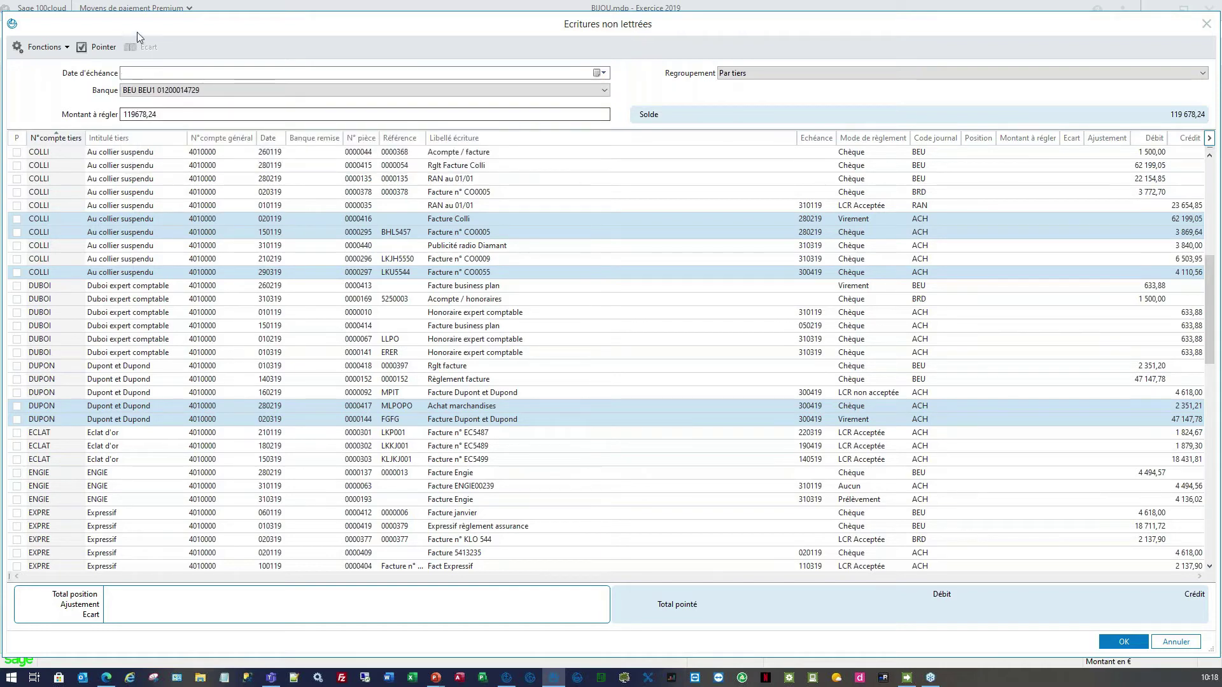
{"action": "left_click", "coordinate": [104, 48]}
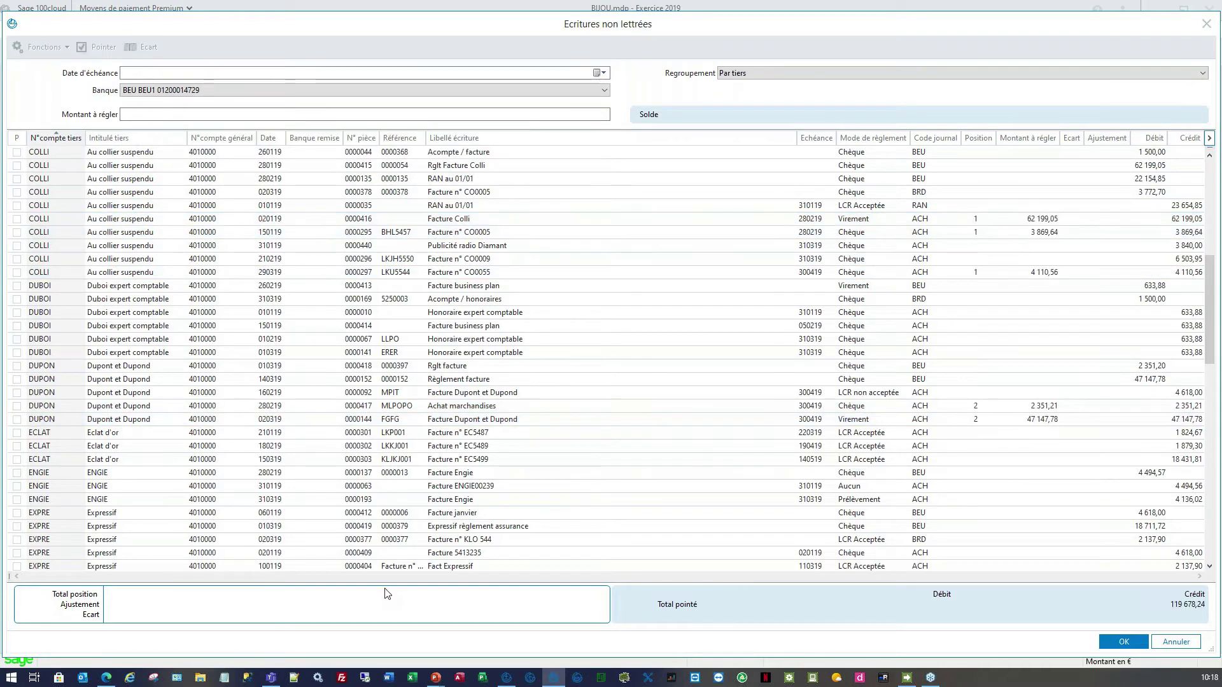
Check the position and amount to pay assigned to the marked COLLI and DUPON entries
{"action": "left_click", "coordinate": [978, 221]}
{"action": "left_click", "coordinate": [985, 233]}
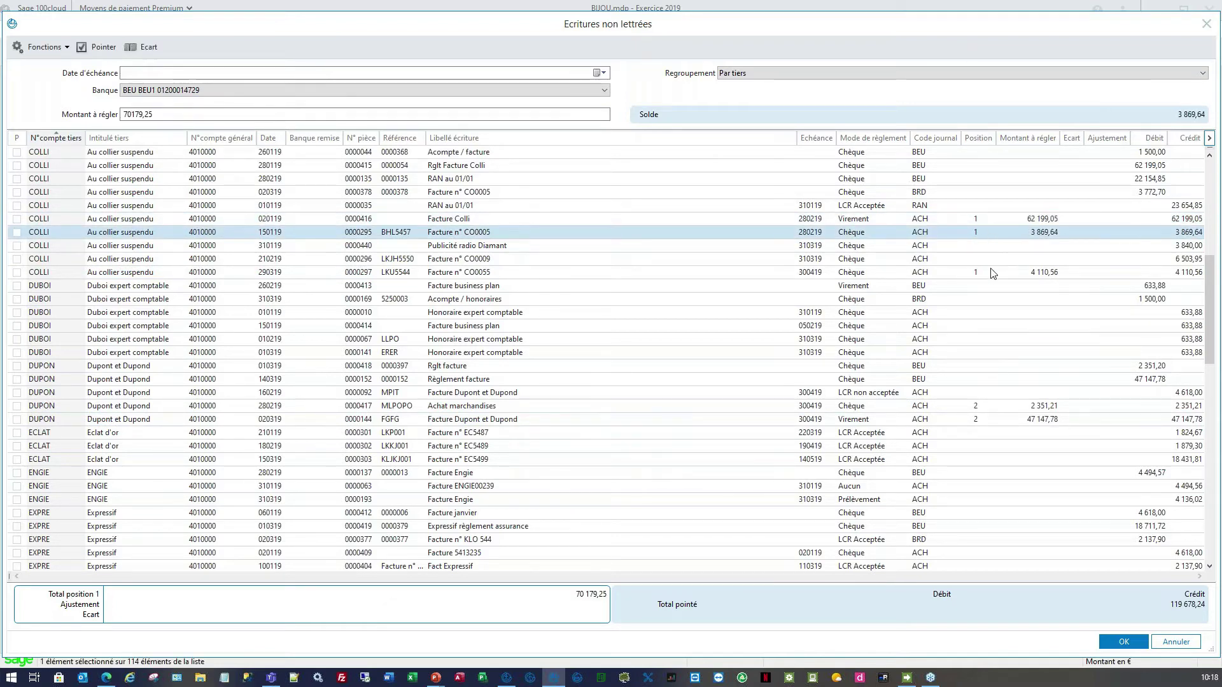
{"action": "left_click", "coordinate": [994, 273]}
{"action": "left_click", "coordinate": [993, 408]}
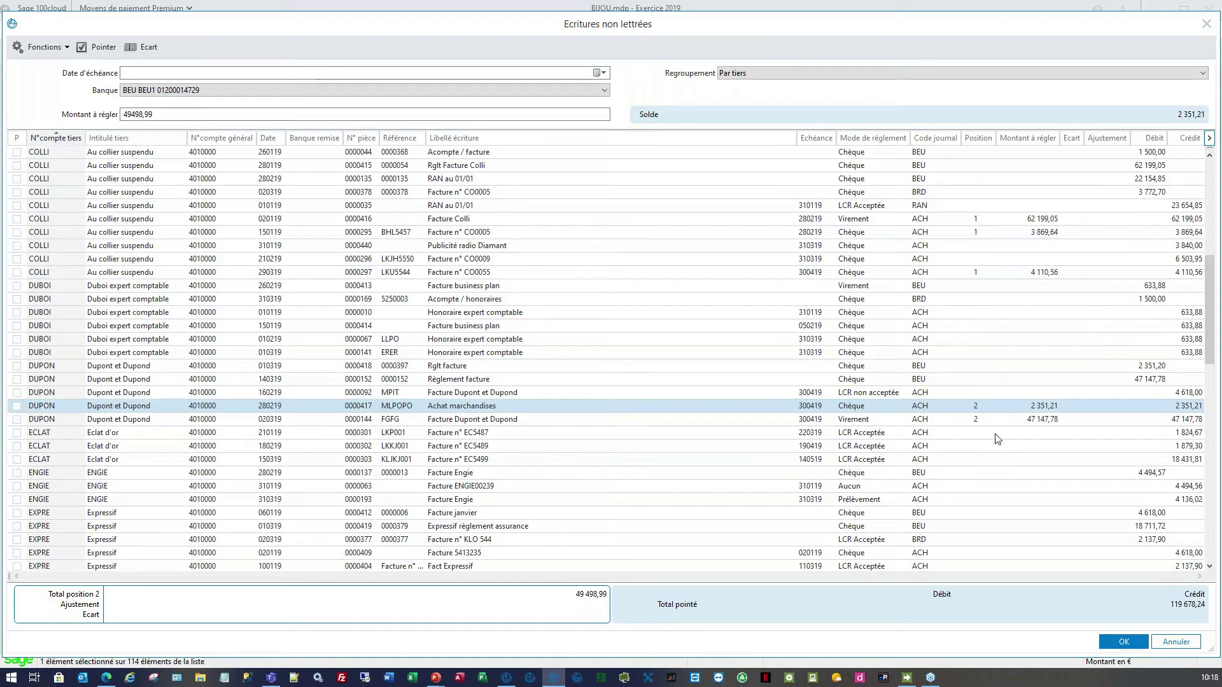
Mark the entries Facture ENGIE00239 and EXPRE's Facture 5413235 as well, and incorporate all marked entries into the transfer batch
{"action": "left_click", "coordinate": [933, 514]}
{"action": "left_click", "coordinate": [936, 488]}
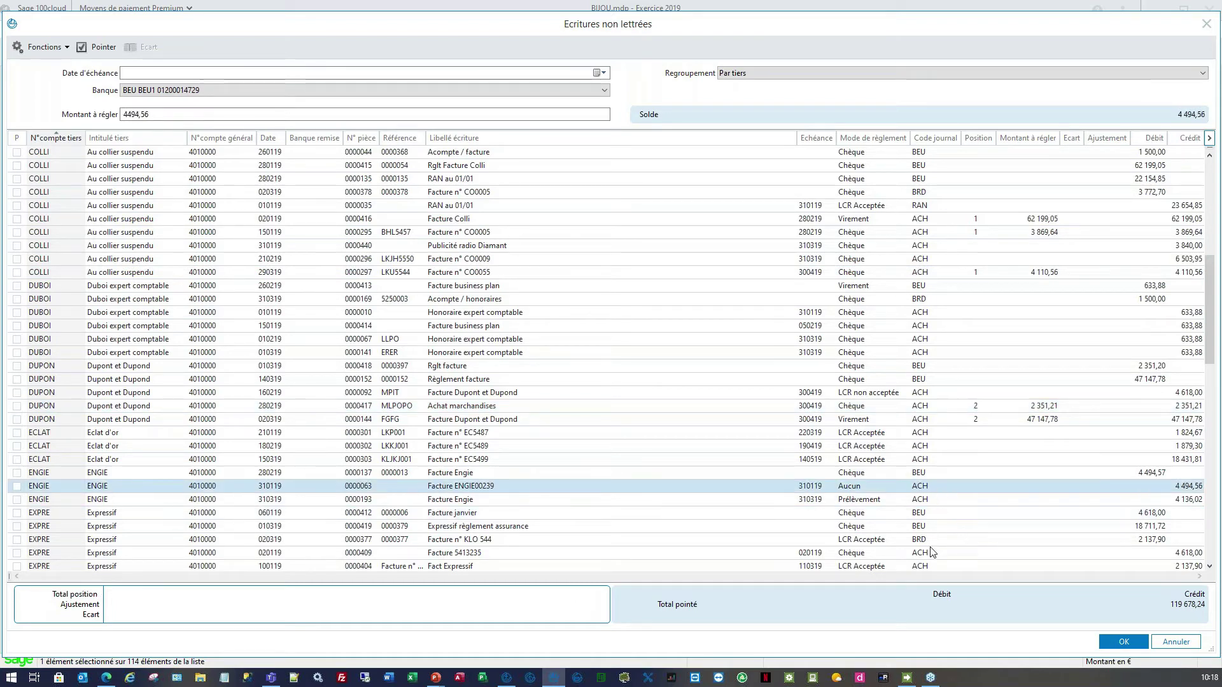
{"action": "left_click", "coordinate": [919, 553]}
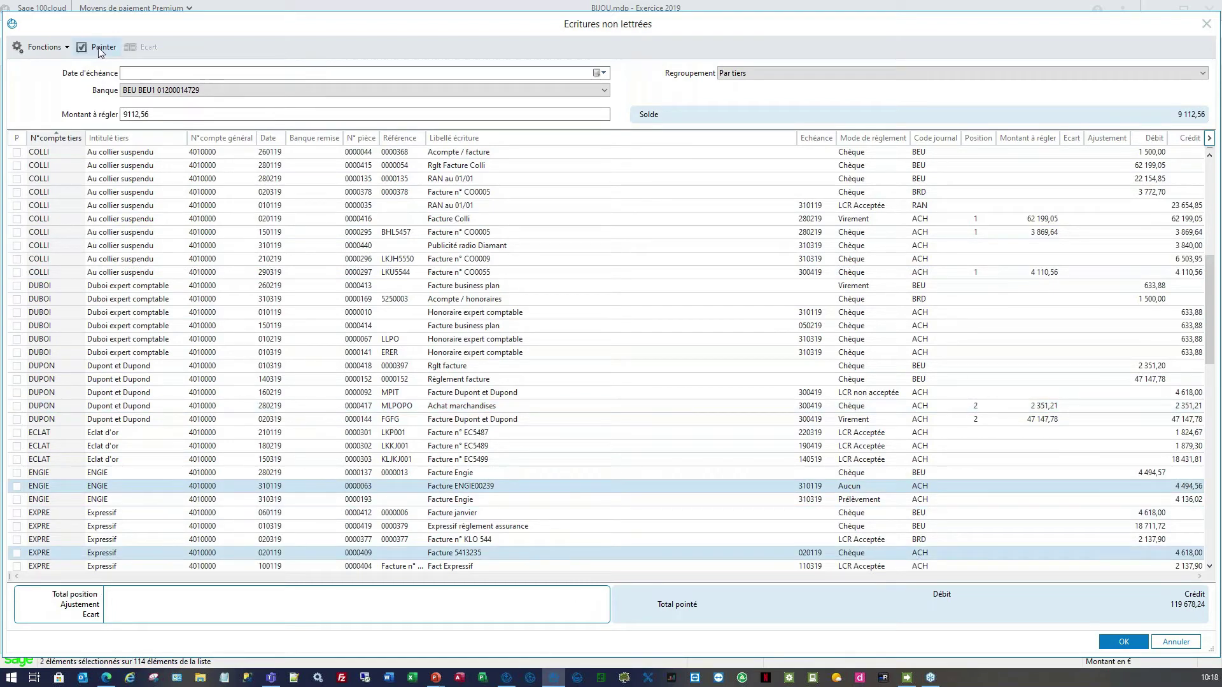
{"action": "scroll", "coordinate": [741, 430], "scroll_direction": "down", "scroll_amount": 1}
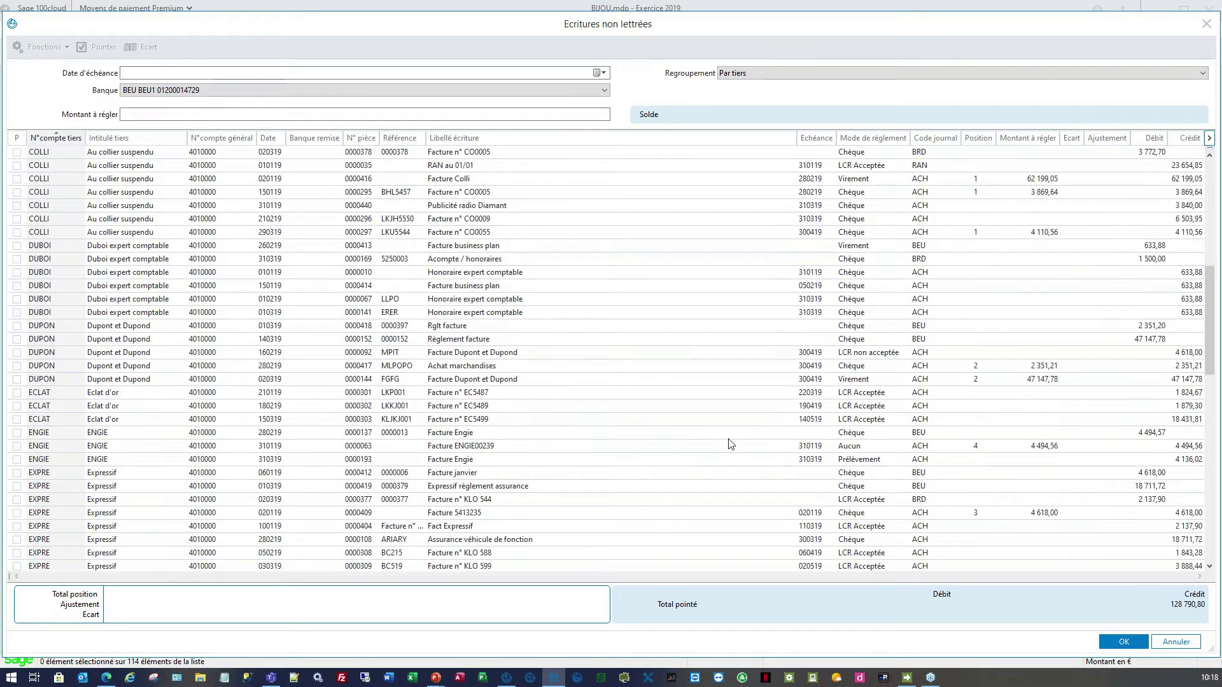
{"action": "left_click", "coordinate": [1123, 642]}
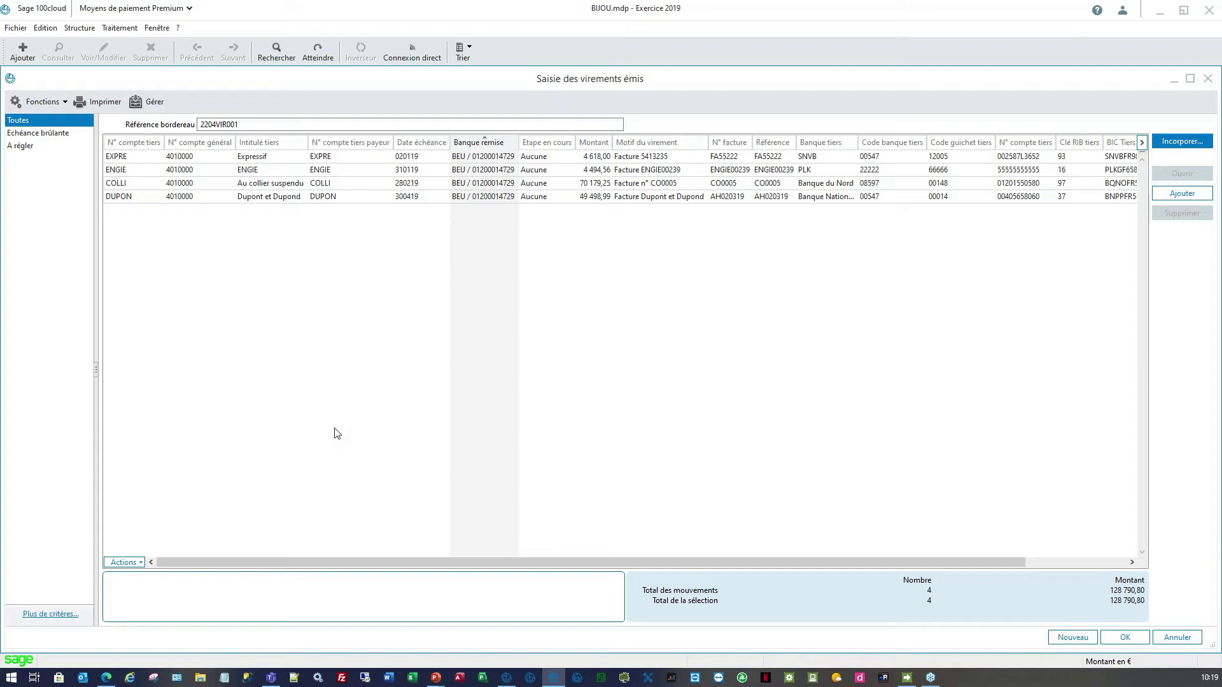
Review the due date and supplier bank details of the EXPRE and ENGIE SEPA transfers without changing them
{"action": "left_click", "coordinate": [395, 157]}
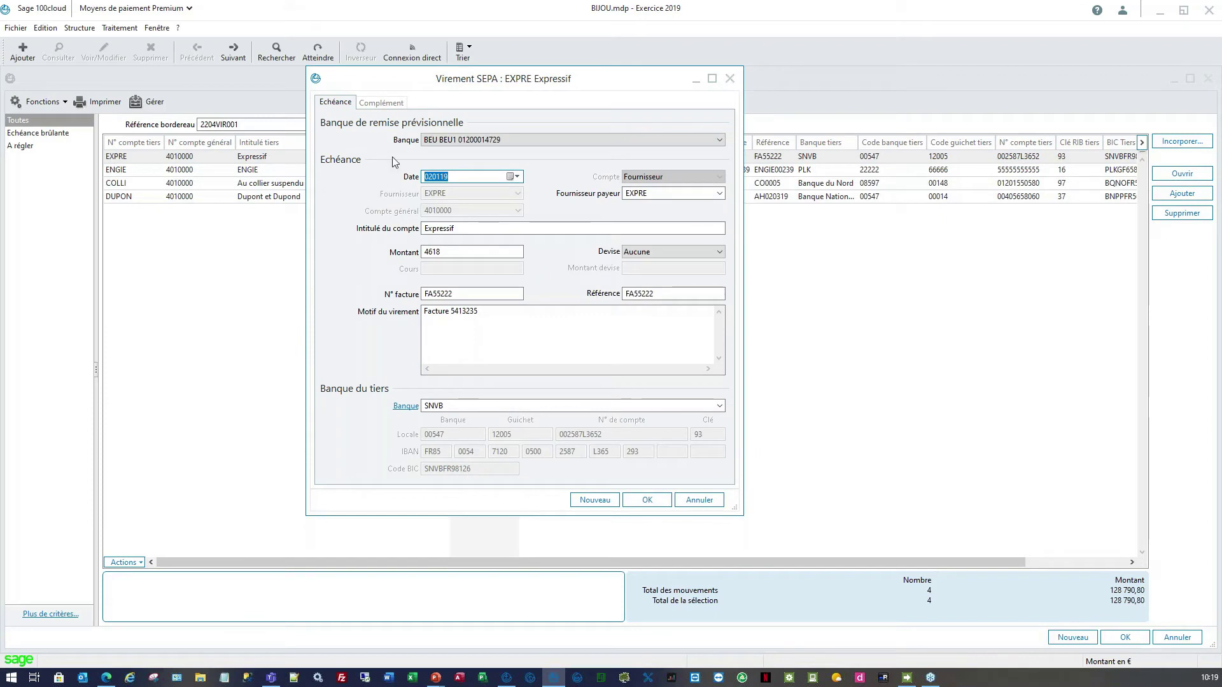
{"action": "left_click", "coordinate": [472, 230]}
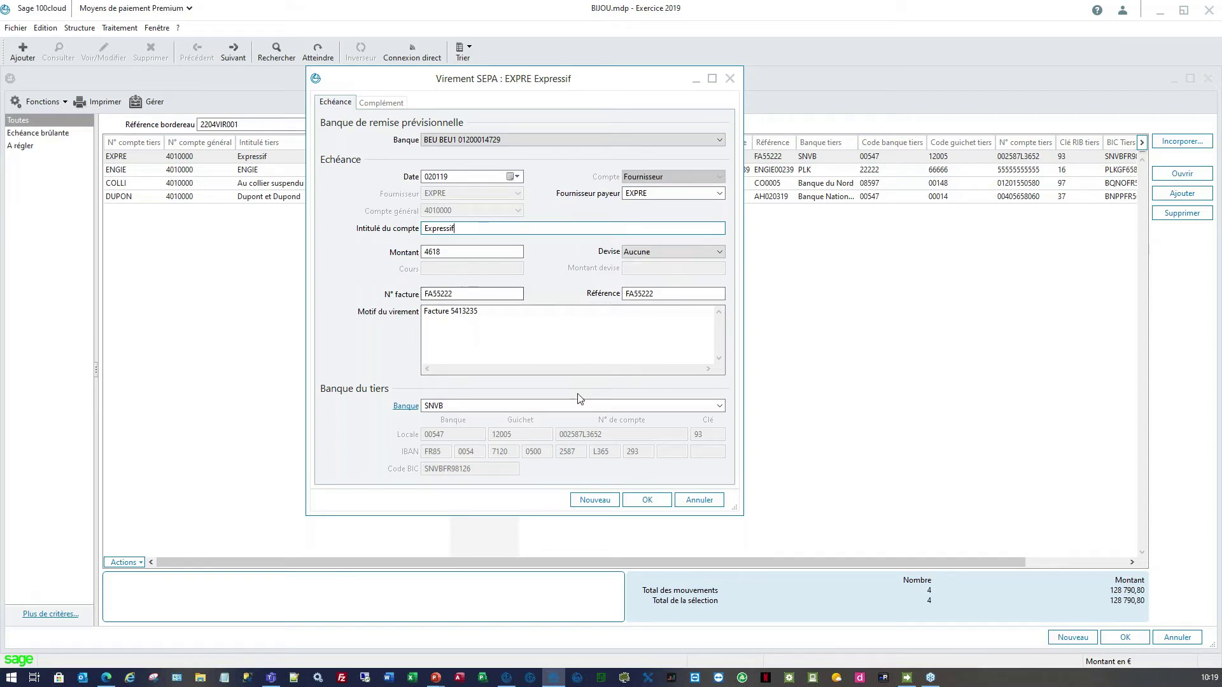
{"action": "left_click", "coordinate": [464, 404]}
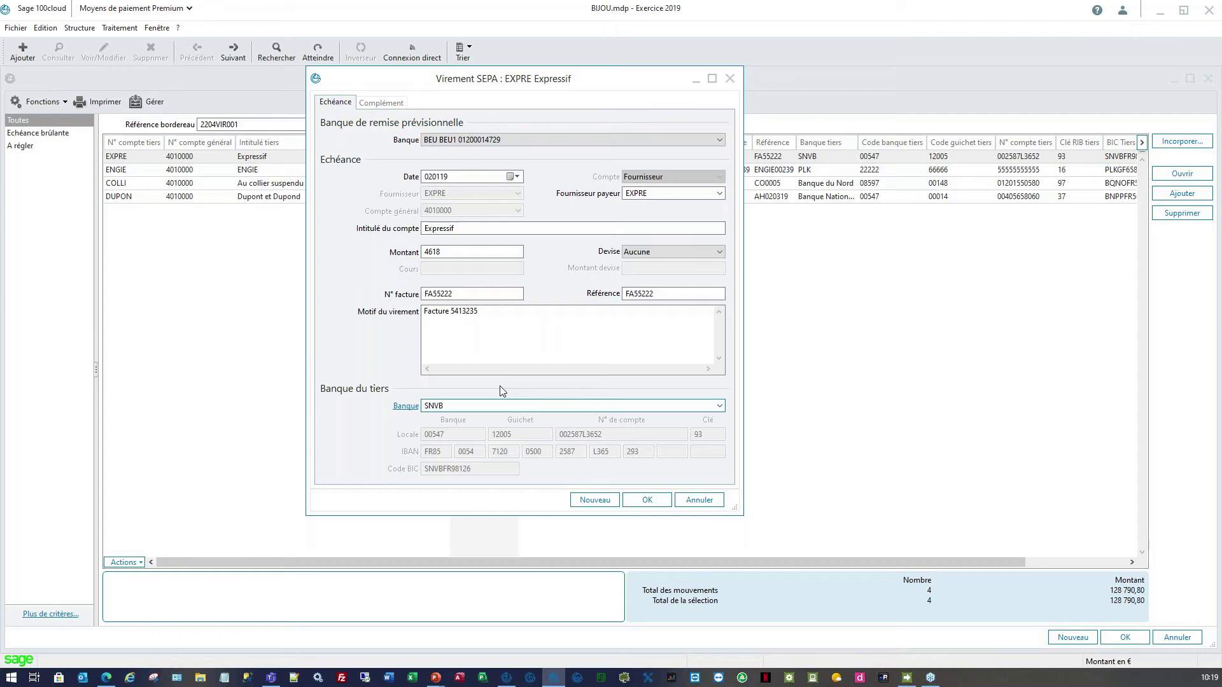
{"action": "left_click", "coordinate": [698, 500]}
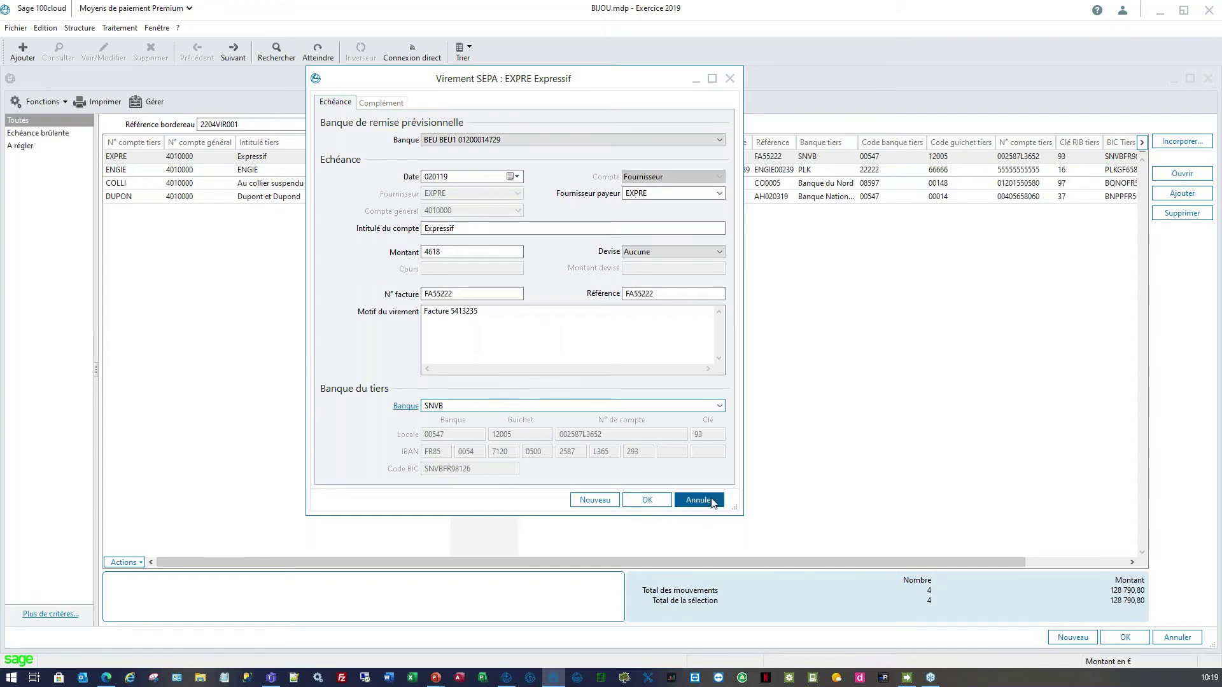
{"action": "double_click", "coordinate": [209, 170]}
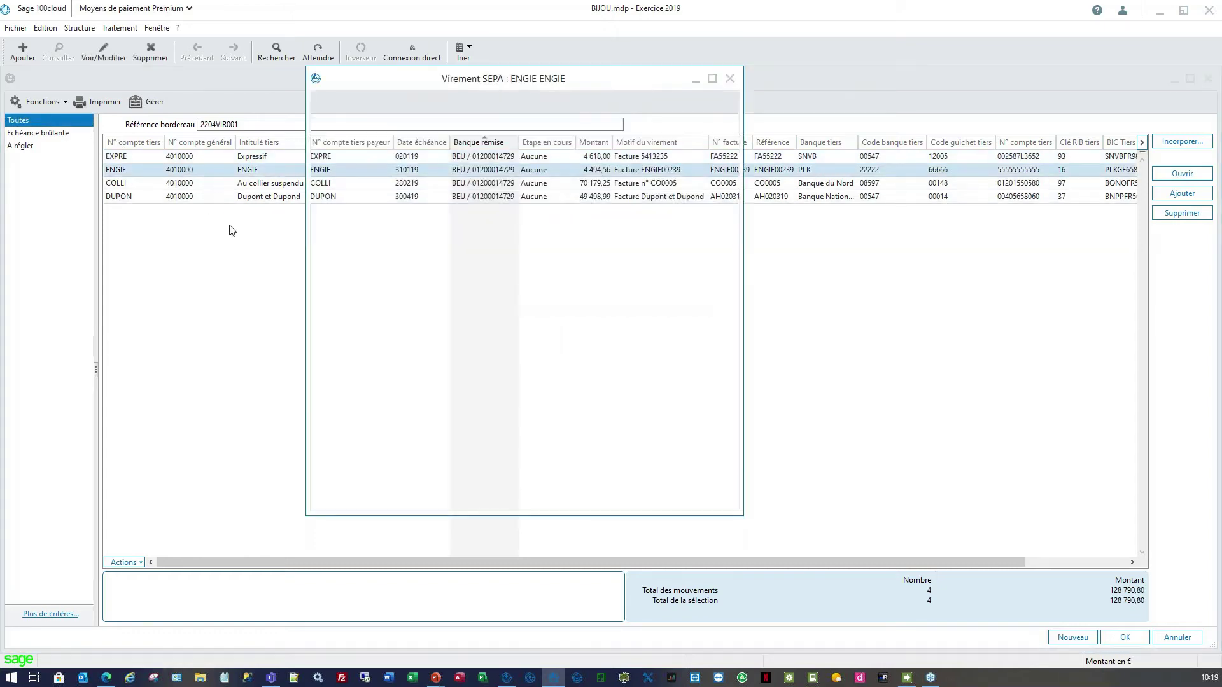
{"action": "left_click", "coordinate": [699, 500]}
View the accounting entries linked to the DUPON transfer, and delete that transfer from the batch
{"action": "left_click", "coordinate": [313, 198]}
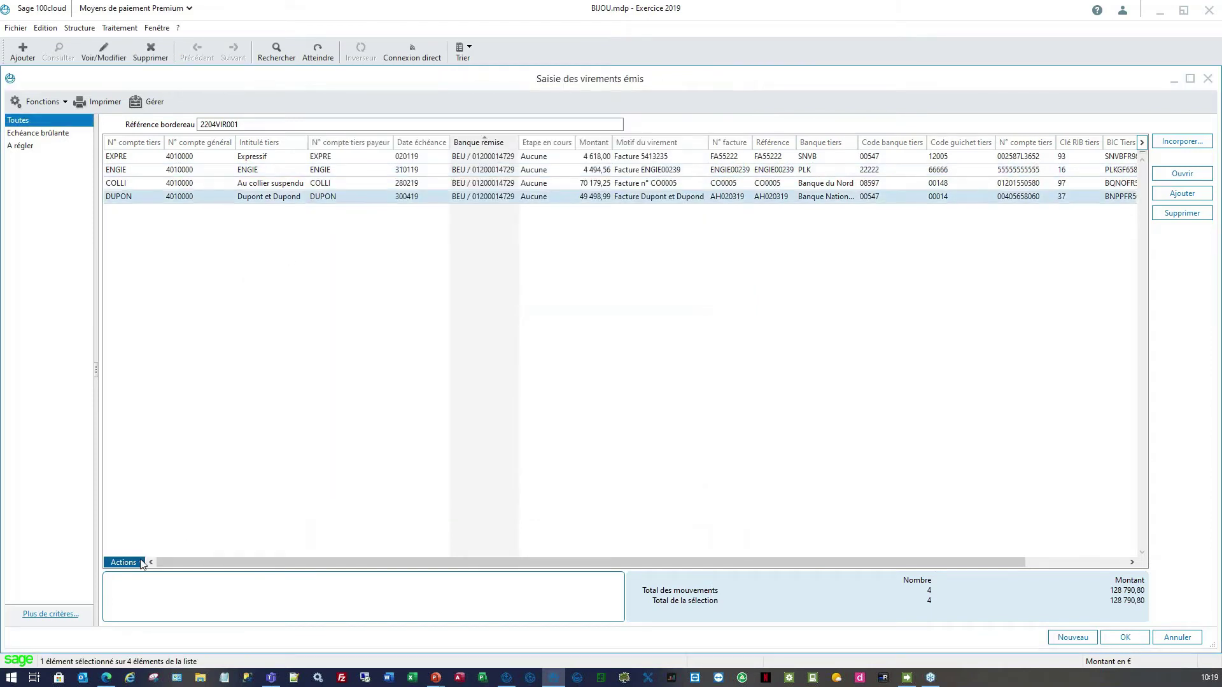
{"action": "left_click", "coordinate": [124, 562]}
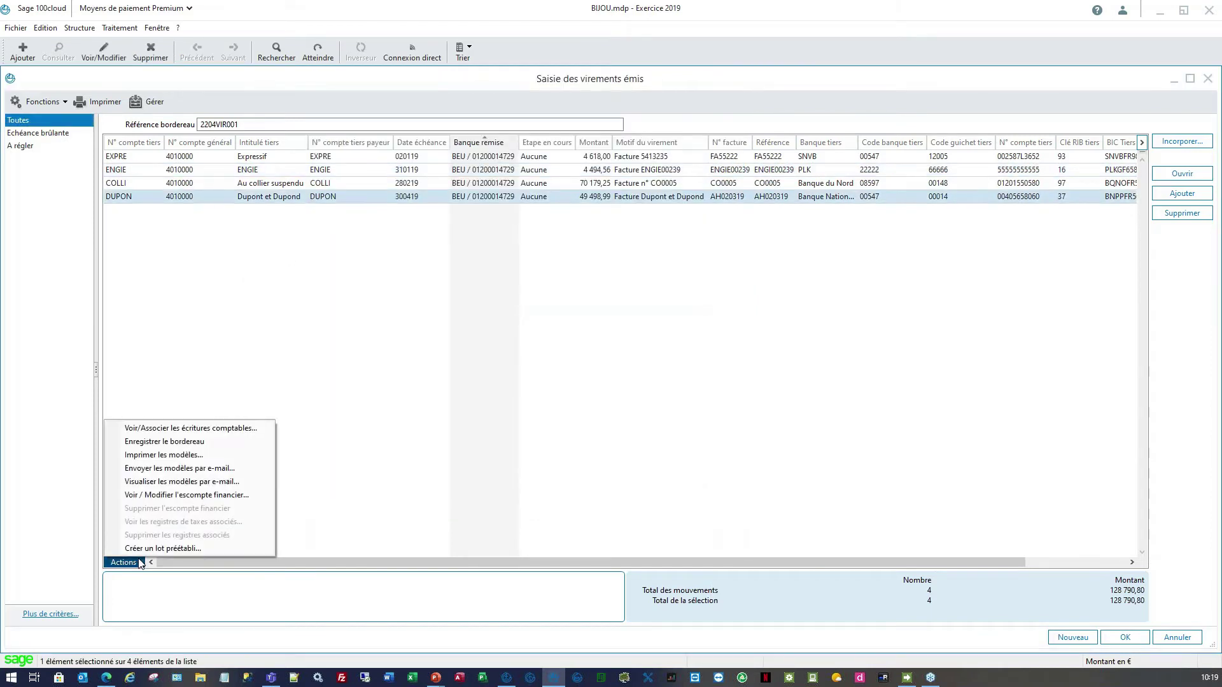
{"action": "left_click", "coordinate": [233, 428]}
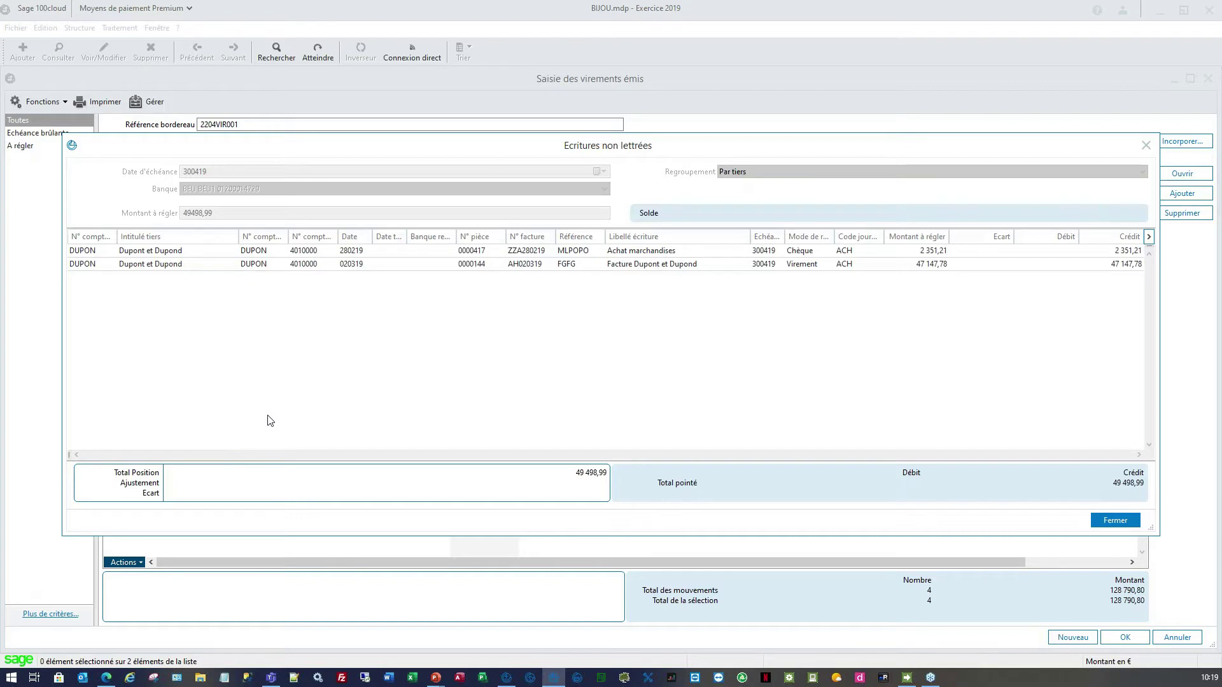
{"action": "left_click", "coordinate": [1114, 520]}
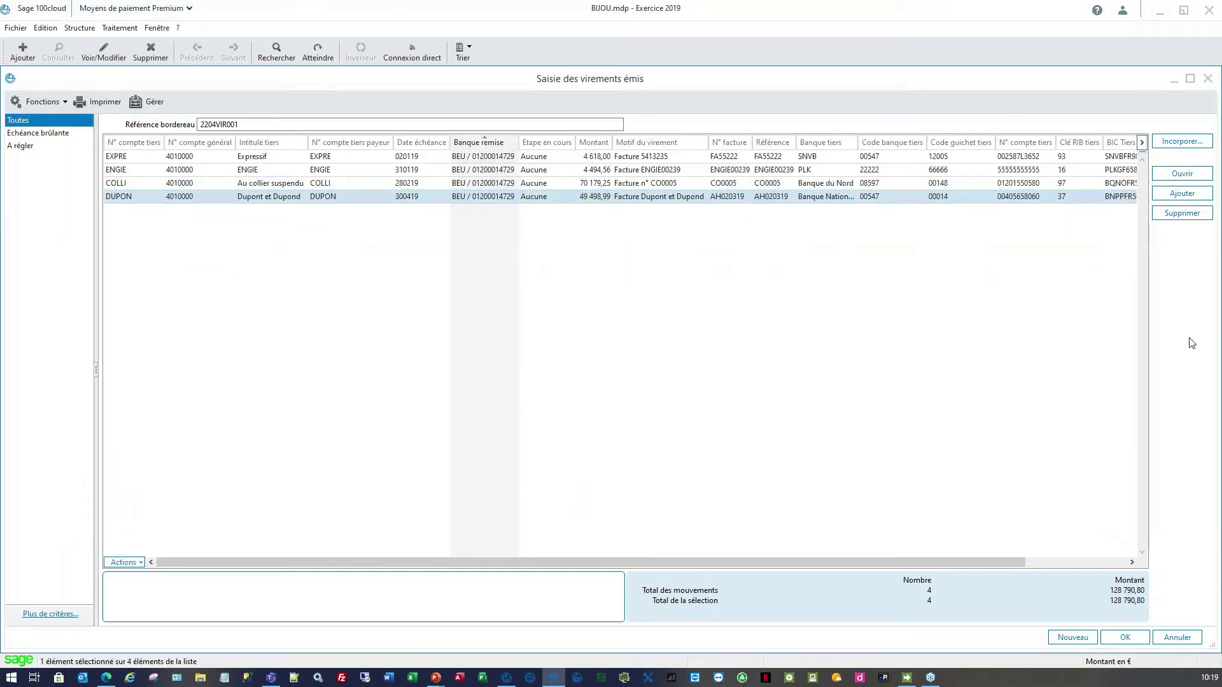
{"action": "left_click", "coordinate": [1179, 214]}
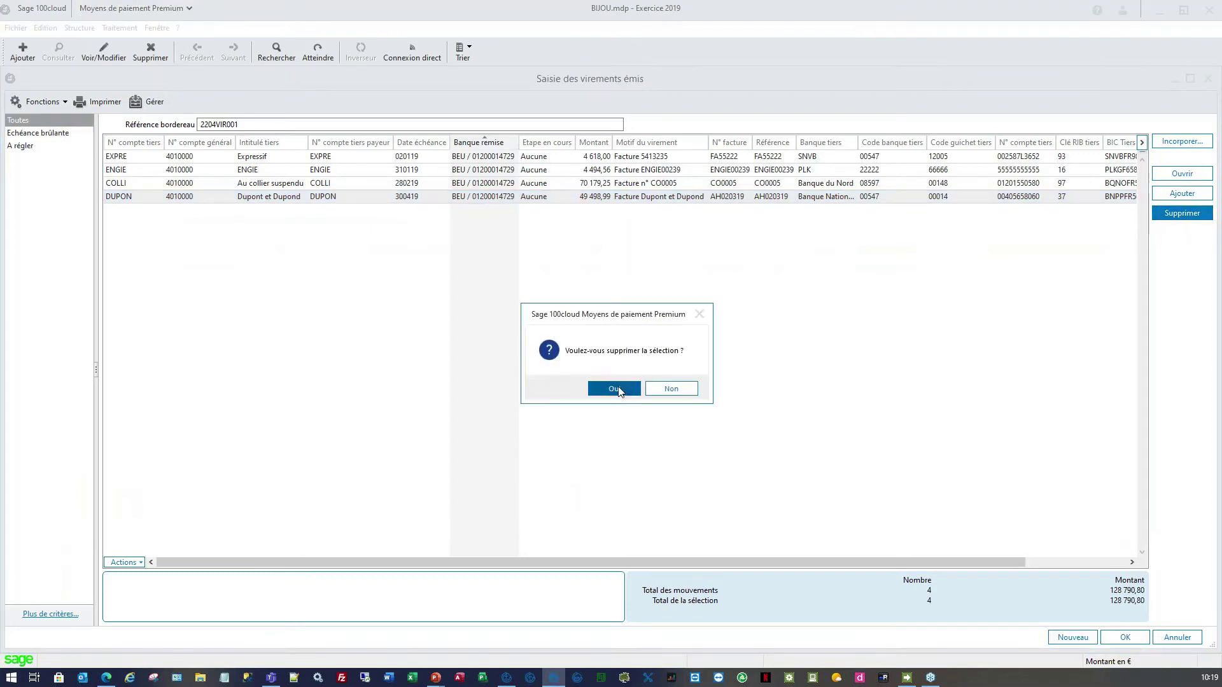
{"action": "left_click", "coordinate": [618, 388]}
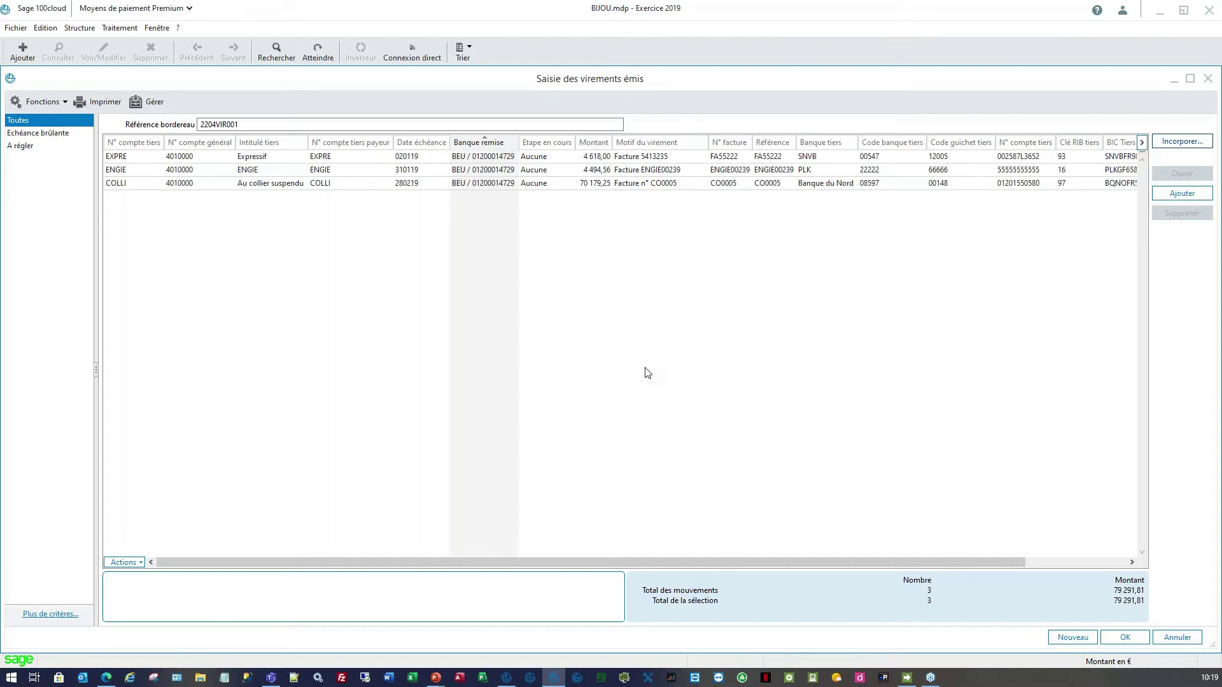
Preview the transfer letters for the EXPRE, ENGIE and COLLI transfers using the model Lettre Virement.bmd with entry details
{"action": "left_click", "coordinate": [147, 159]}
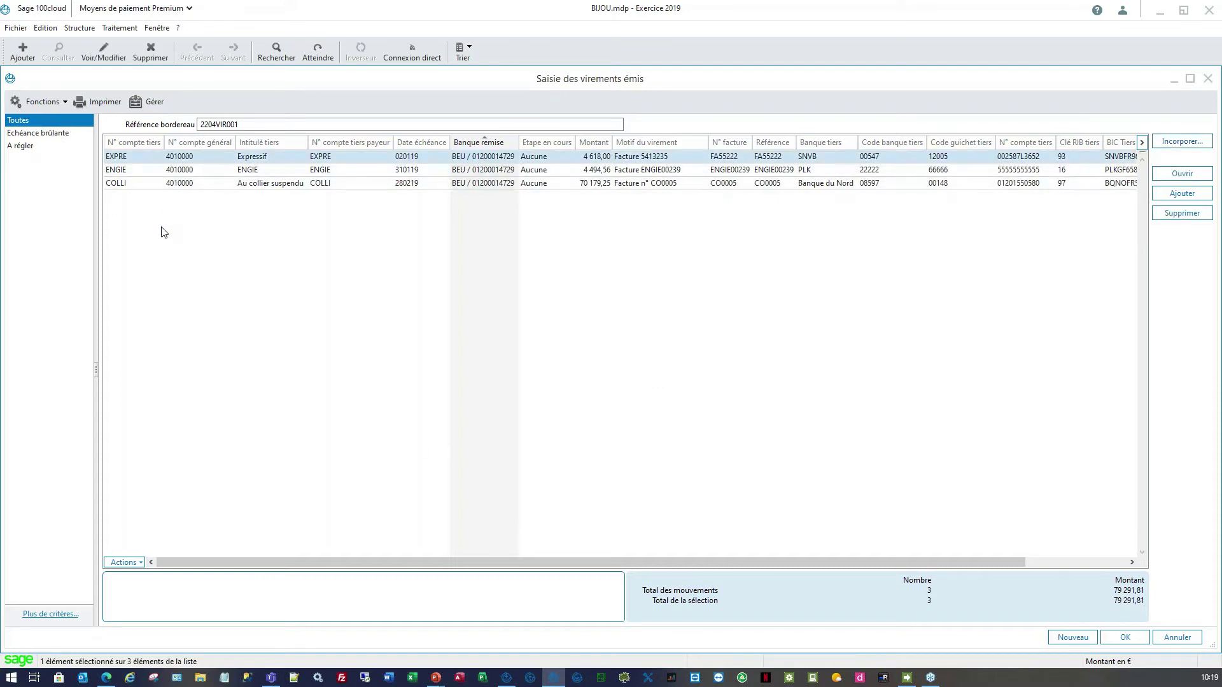
{"action": "left_click", "coordinate": [148, 184], "text": "shift"}
{"action": "left_click", "coordinate": [125, 562]}
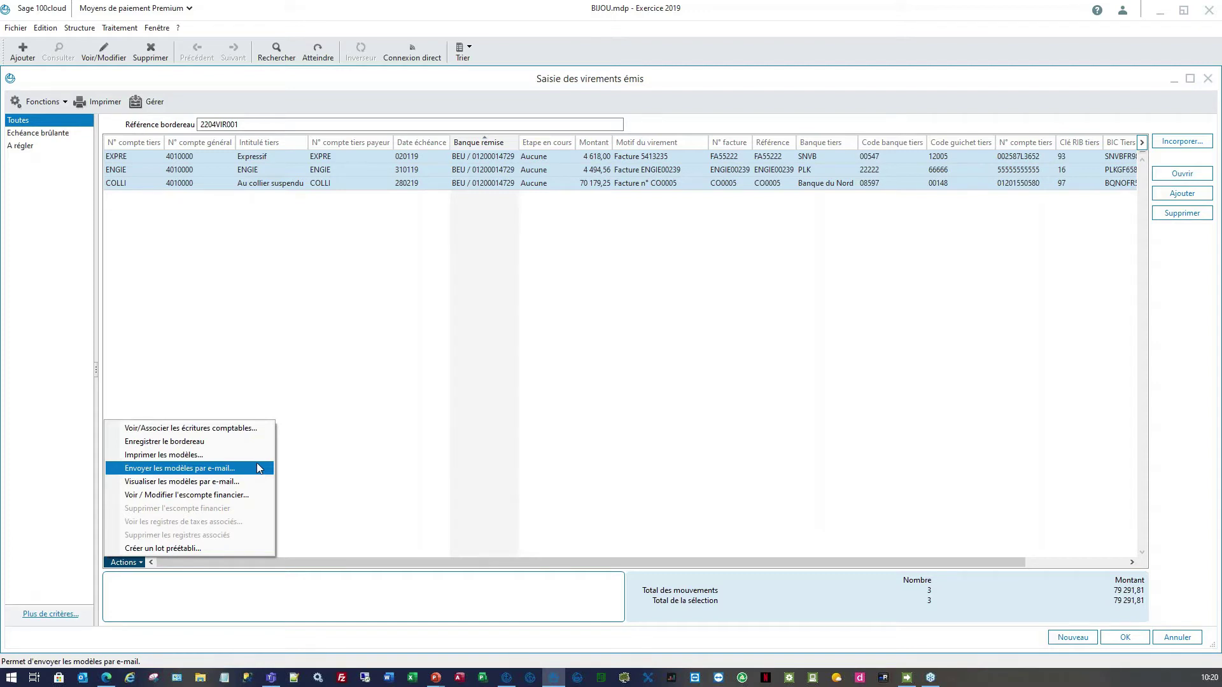
{"action": "key", "text": "Up"}
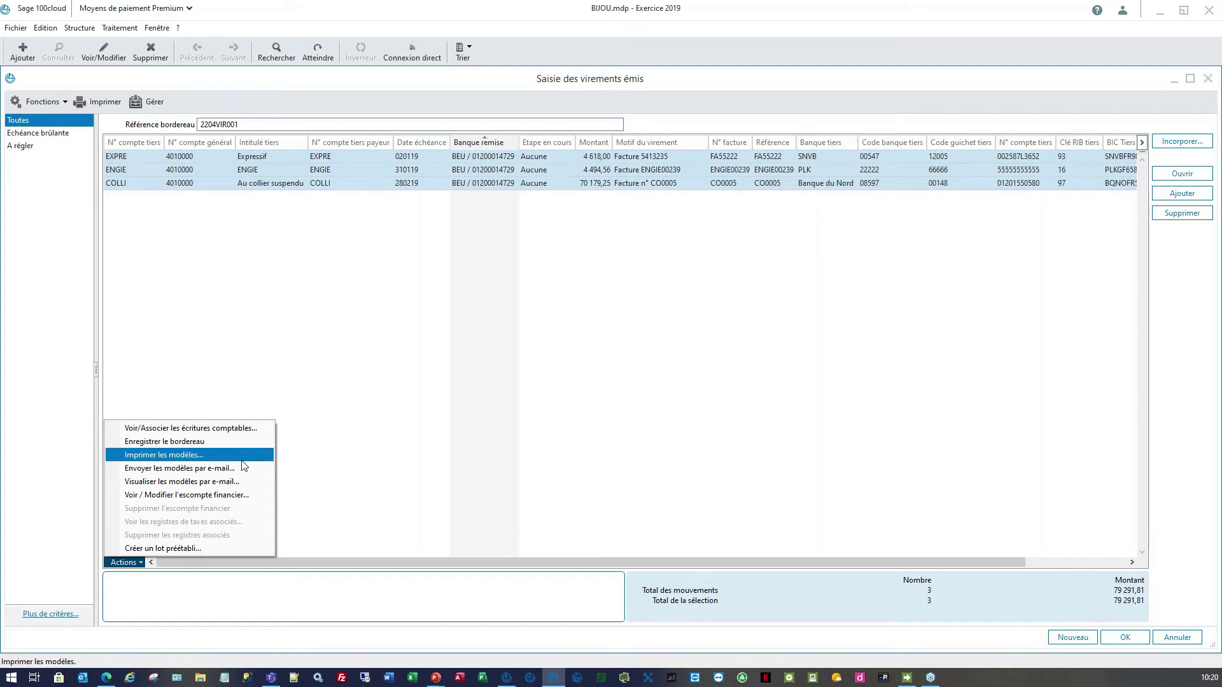
{"action": "key", "text": "Return"}
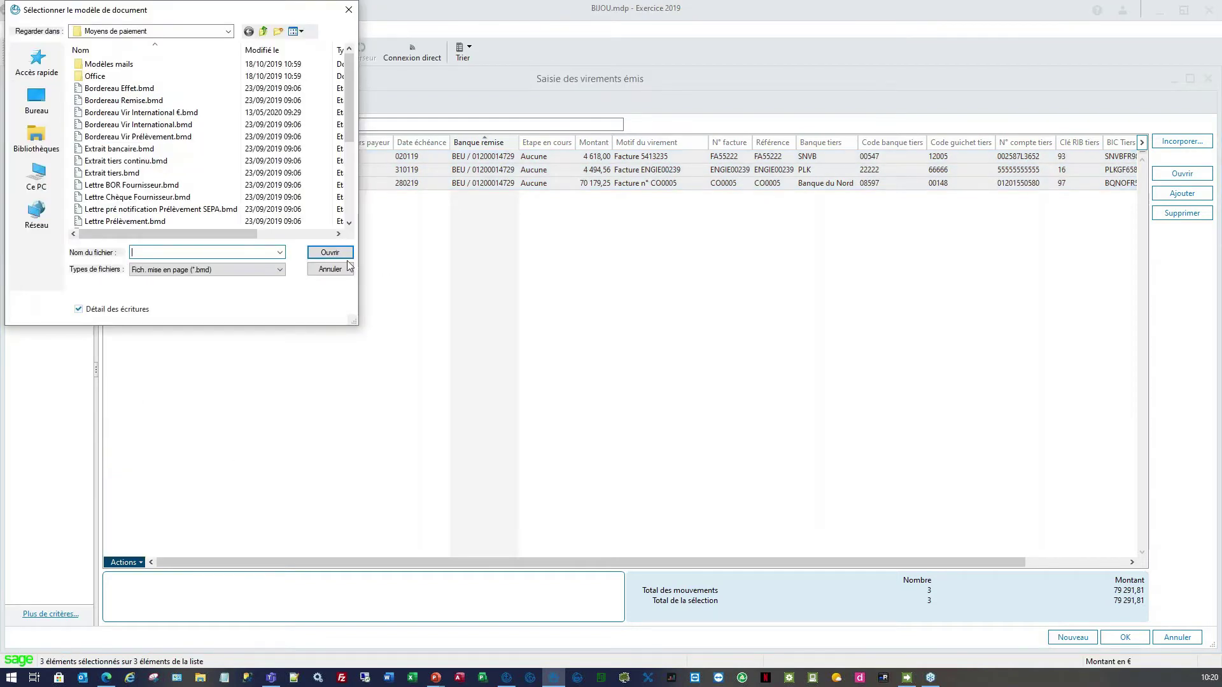
{"action": "scroll", "coordinate": [141, 172], "scroll_direction": "down", "scroll_amount": 3}
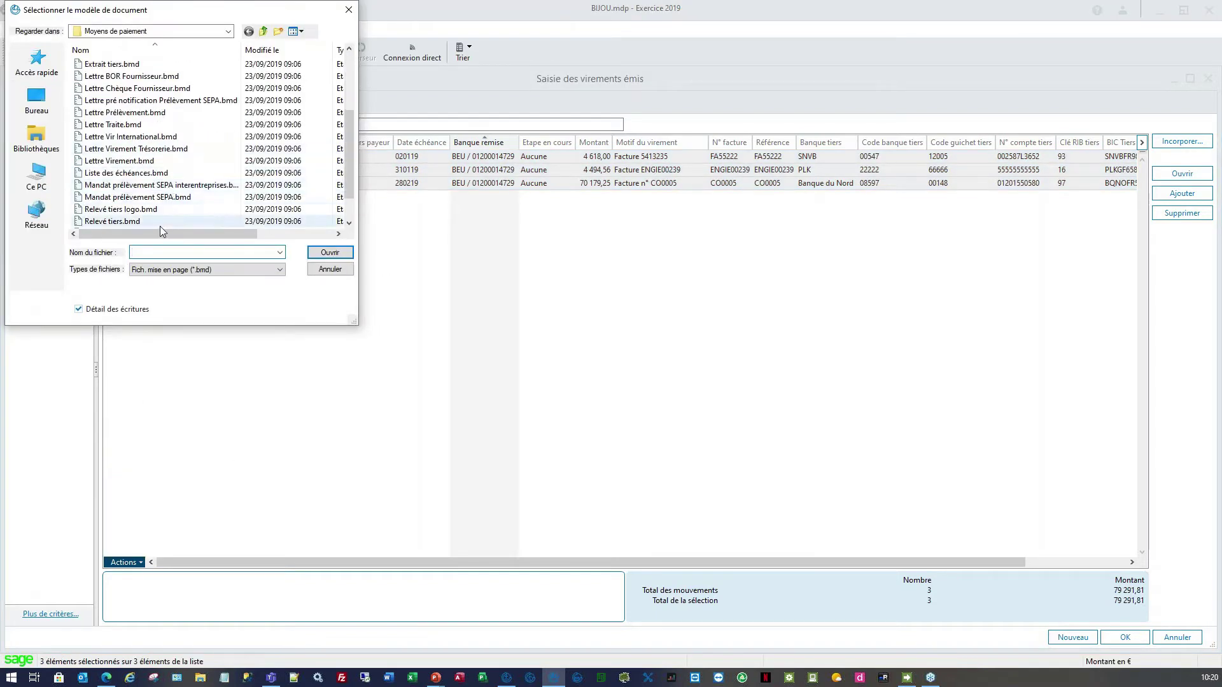
{"action": "left_click", "coordinate": [130, 161]}
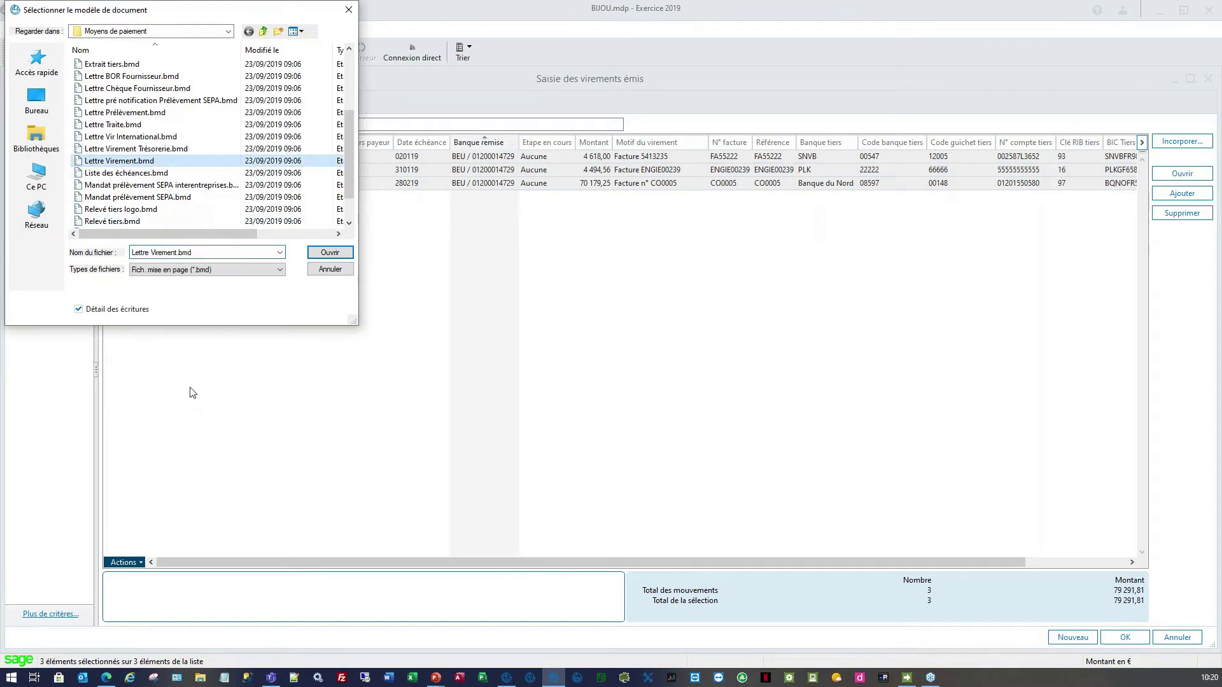
{"action": "left_click", "coordinate": [341, 253]}
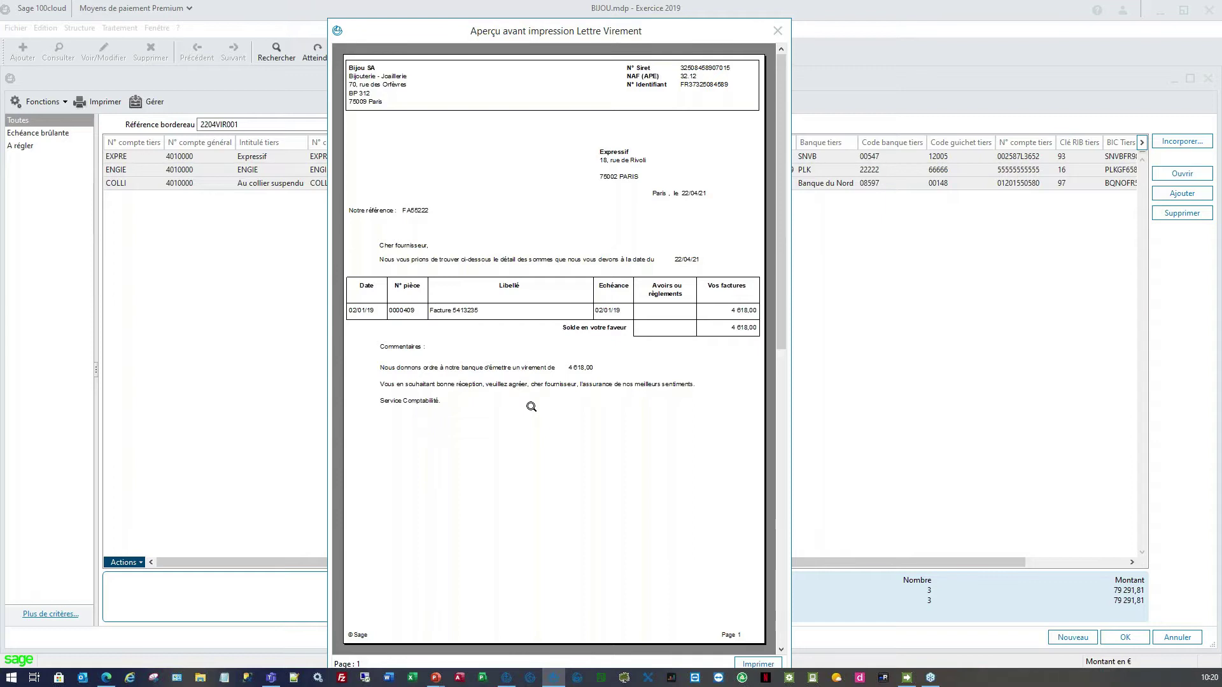
{"action": "left_click", "coordinate": [778, 32]}
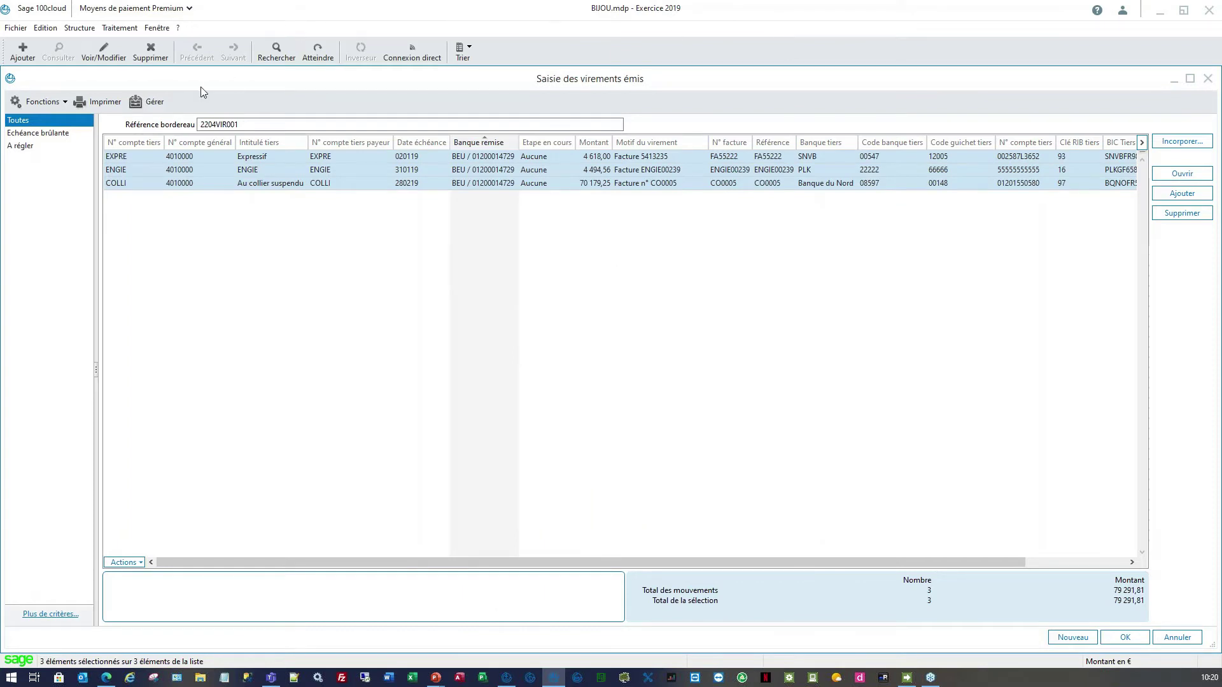
Open the management of the batch's transfers and compare those at stage Banque with those at stage Aucune
{"action": "left_click", "coordinate": [155, 101]}
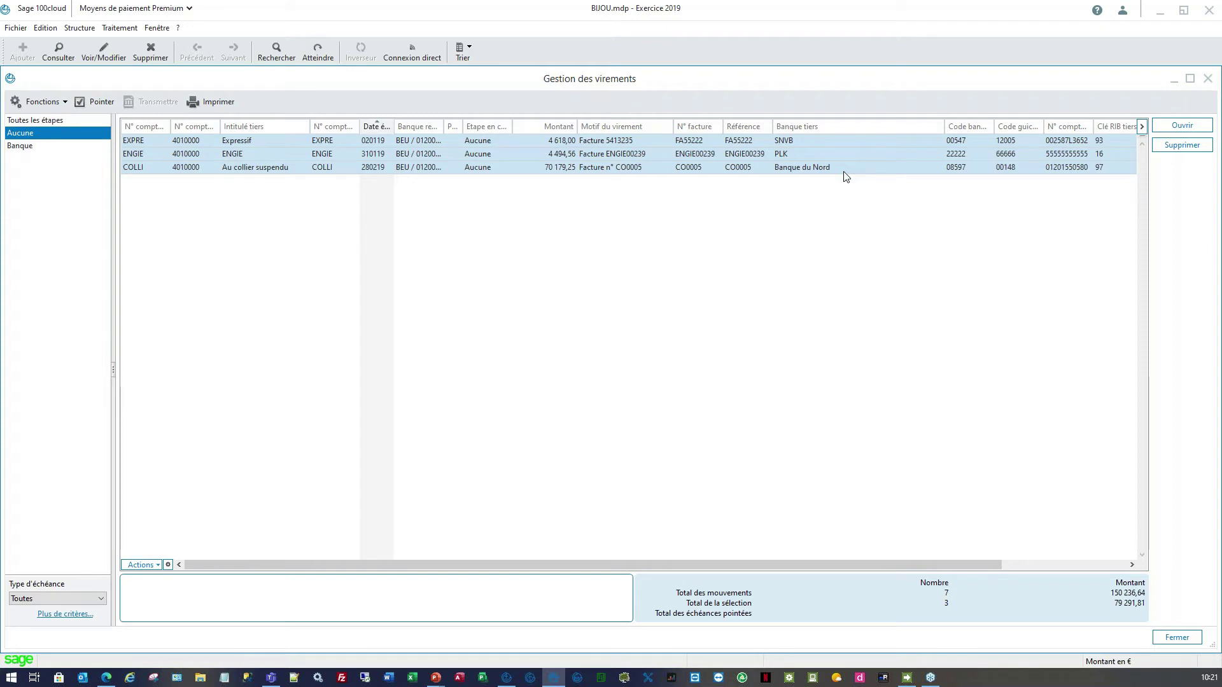
{"action": "left_click", "coordinate": [20, 148]}
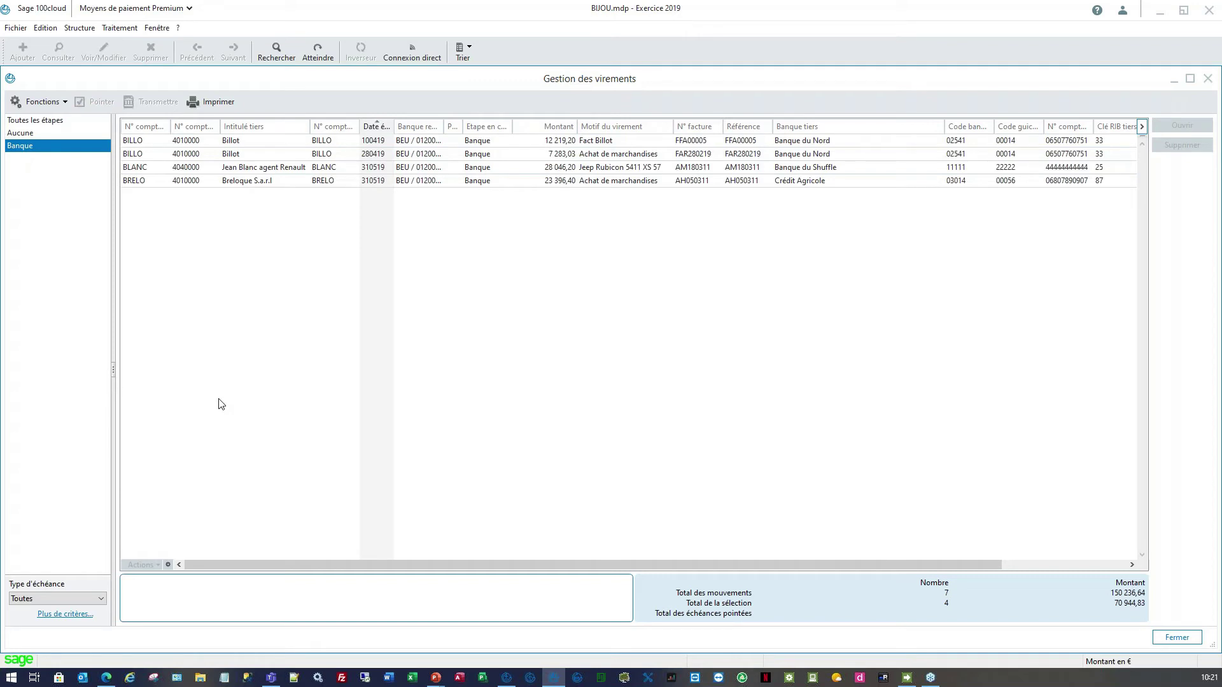
{"action": "left_click", "coordinate": [29, 135]}
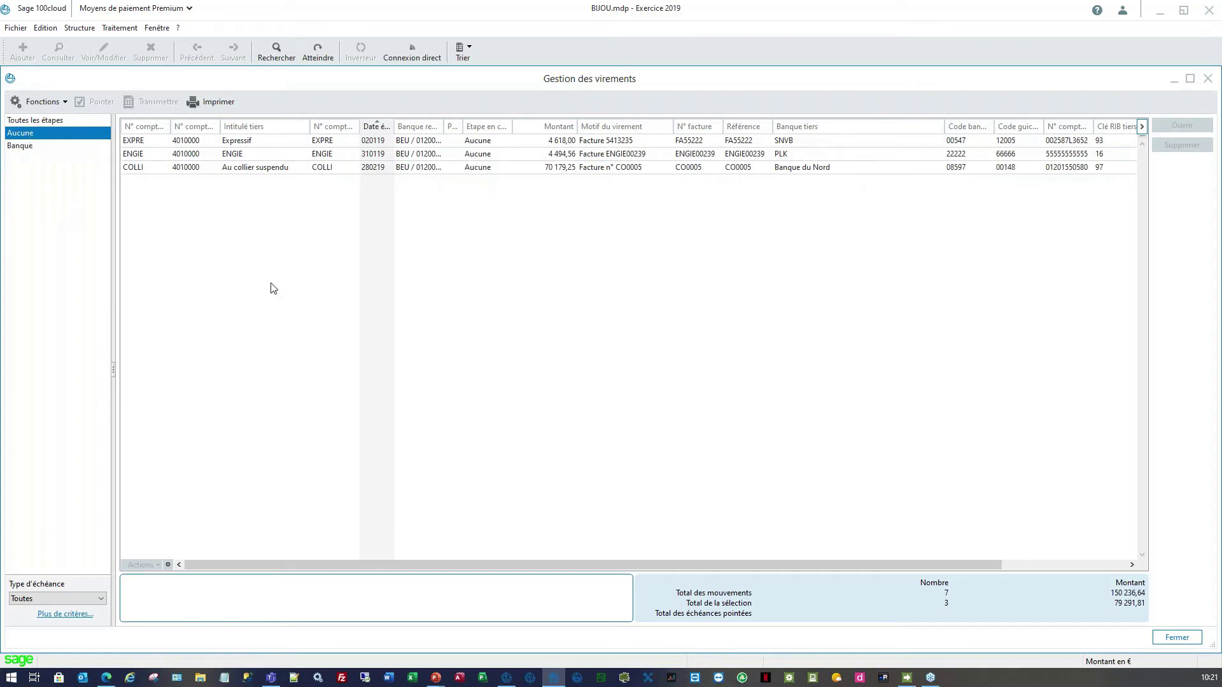
Change the provisional remittance bank of the COLLI SEPA transfer to BEU BEU2 and validate the transfer
{"action": "right_click", "coordinate": [327, 171]}
{"action": "left_click", "coordinate": [248, 173]}
{"action": "double_click", "coordinate": [248, 168]}
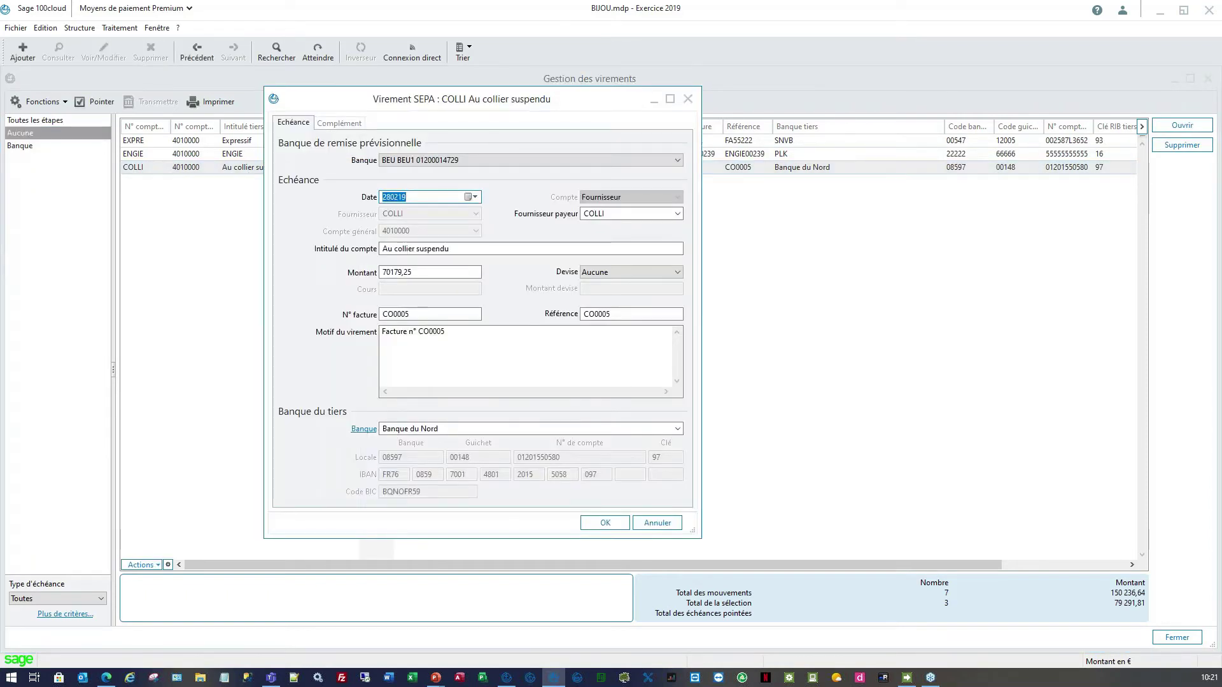
{"action": "left_click", "coordinate": [568, 164]}
{"action": "left_click", "coordinate": [563, 171]}
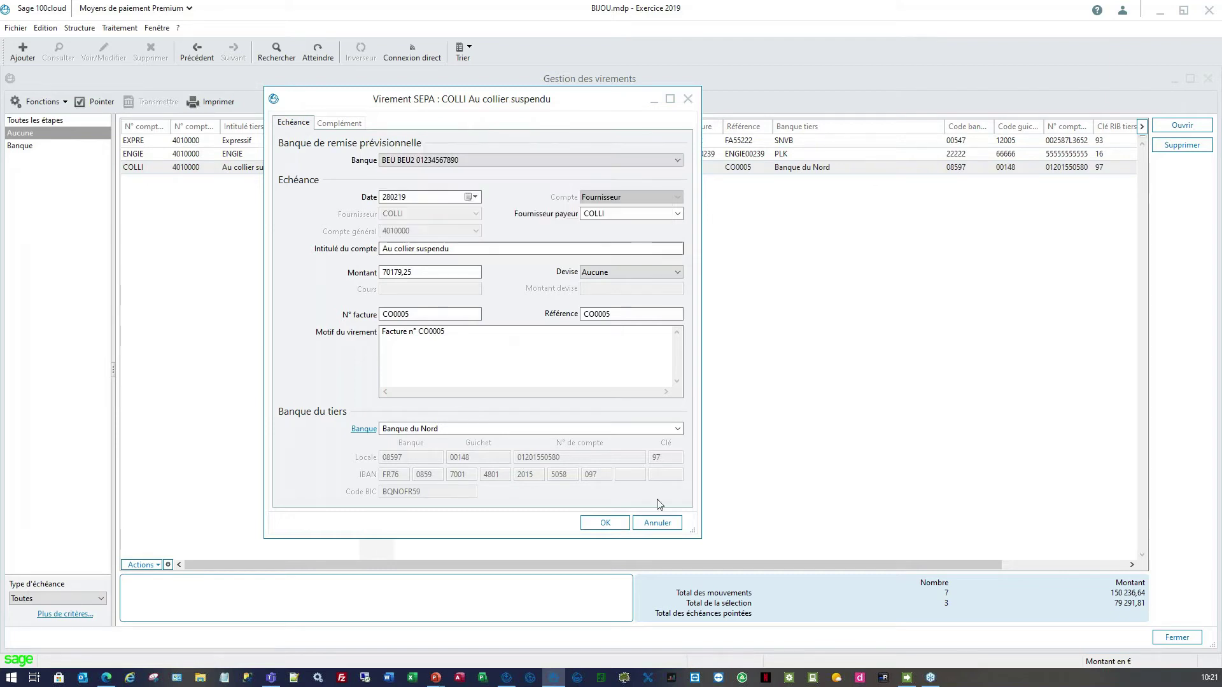
{"action": "left_click", "coordinate": [605, 522]}
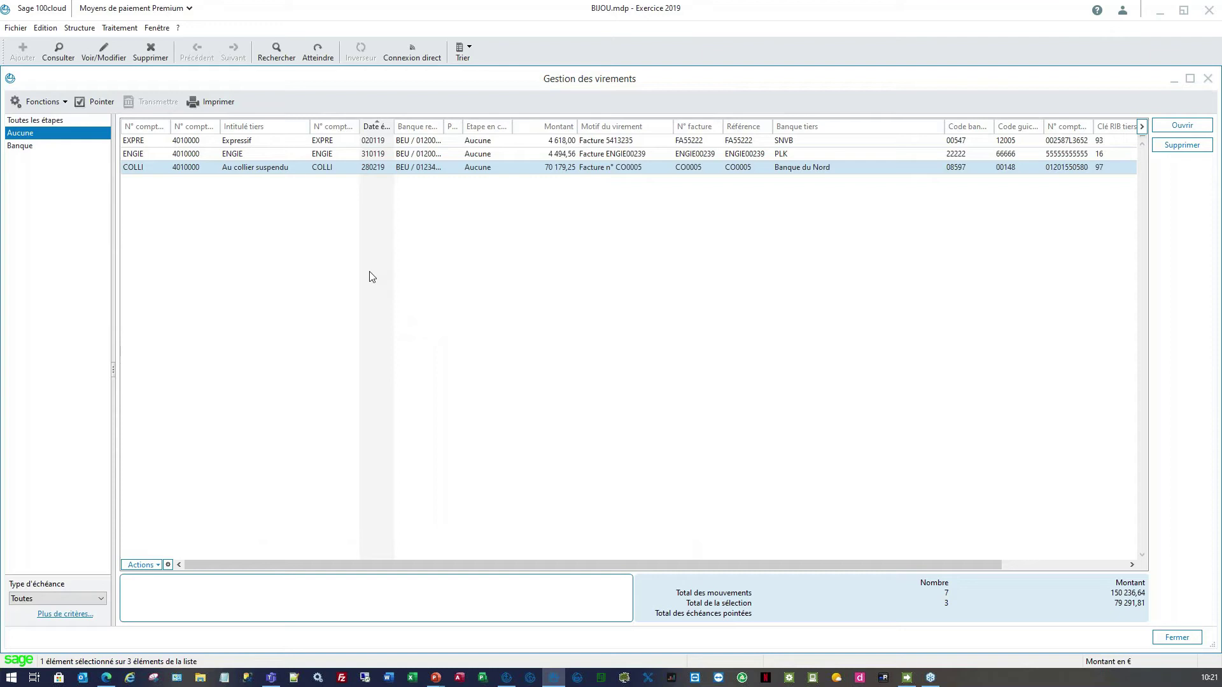
Mark the EXPRE, ENGIE and COLLI transfers for remittance and start their transmission
{"action": "left_click", "coordinate": [203, 142], "text": "shift"}
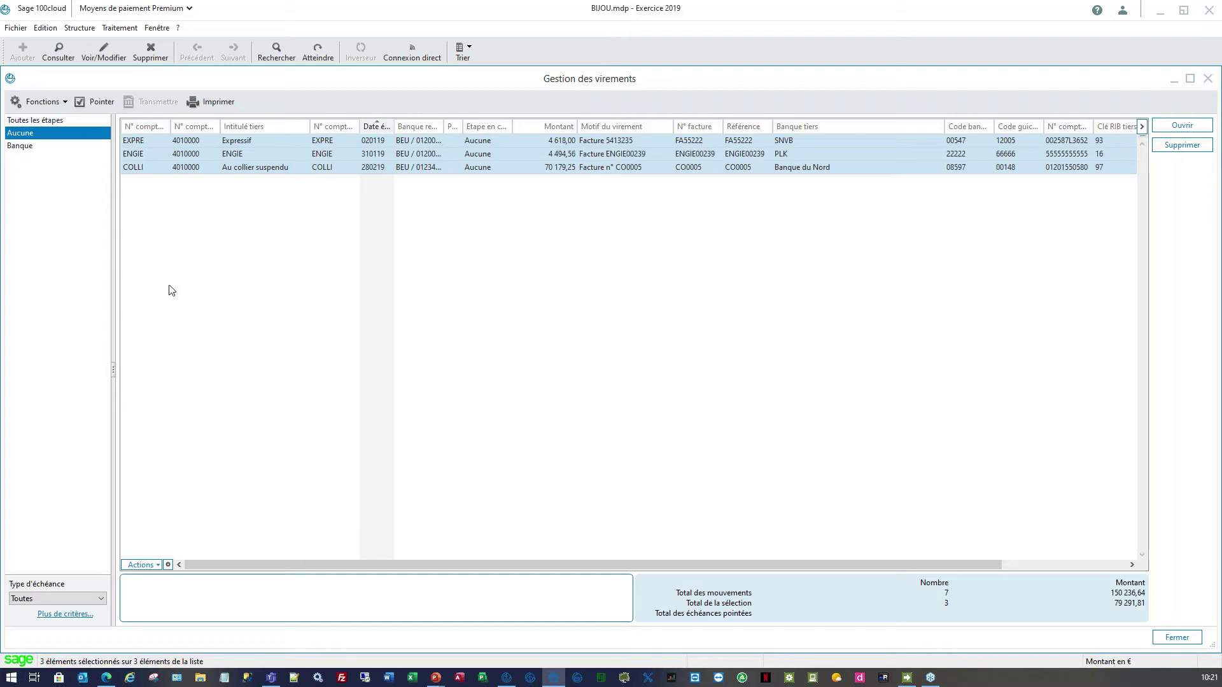
{"action": "left_click", "coordinate": [99, 102]}
{"action": "left_click", "coordinate": [162, 103]}
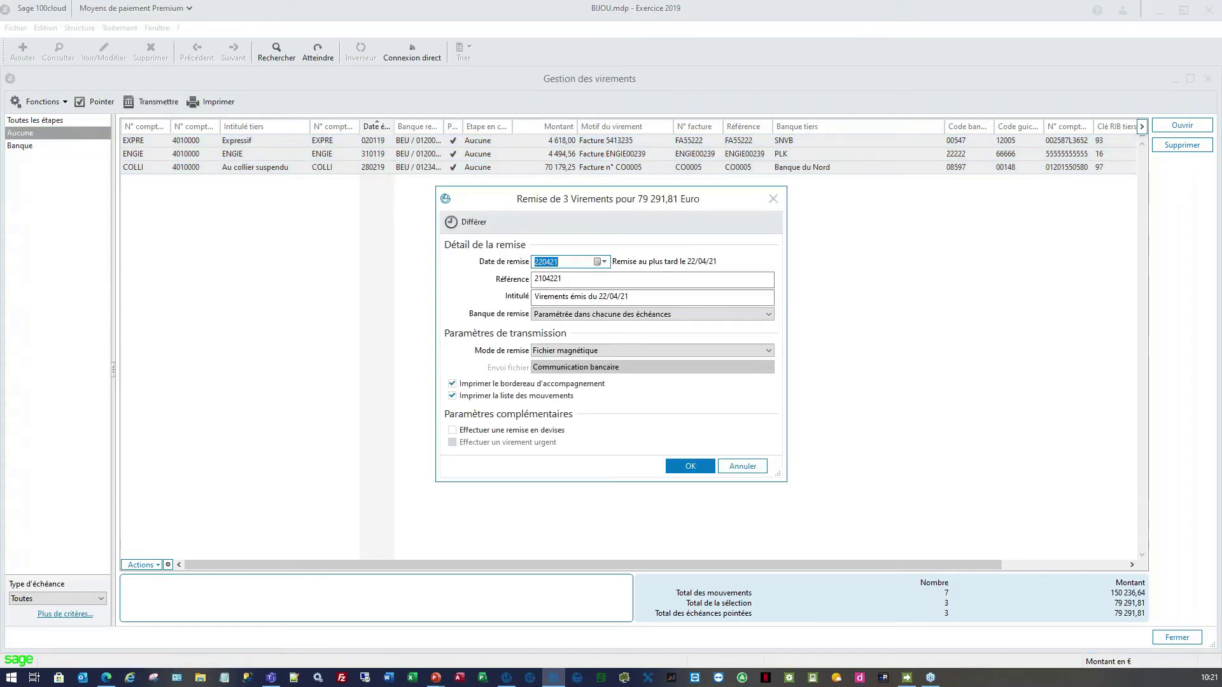
Validate the remittance as Fichier magnétique through bank BEU BEU2 in euros, without printing the accompanying slip or the movement list
{"action": "left_click", "coordinate": [769, 351]}
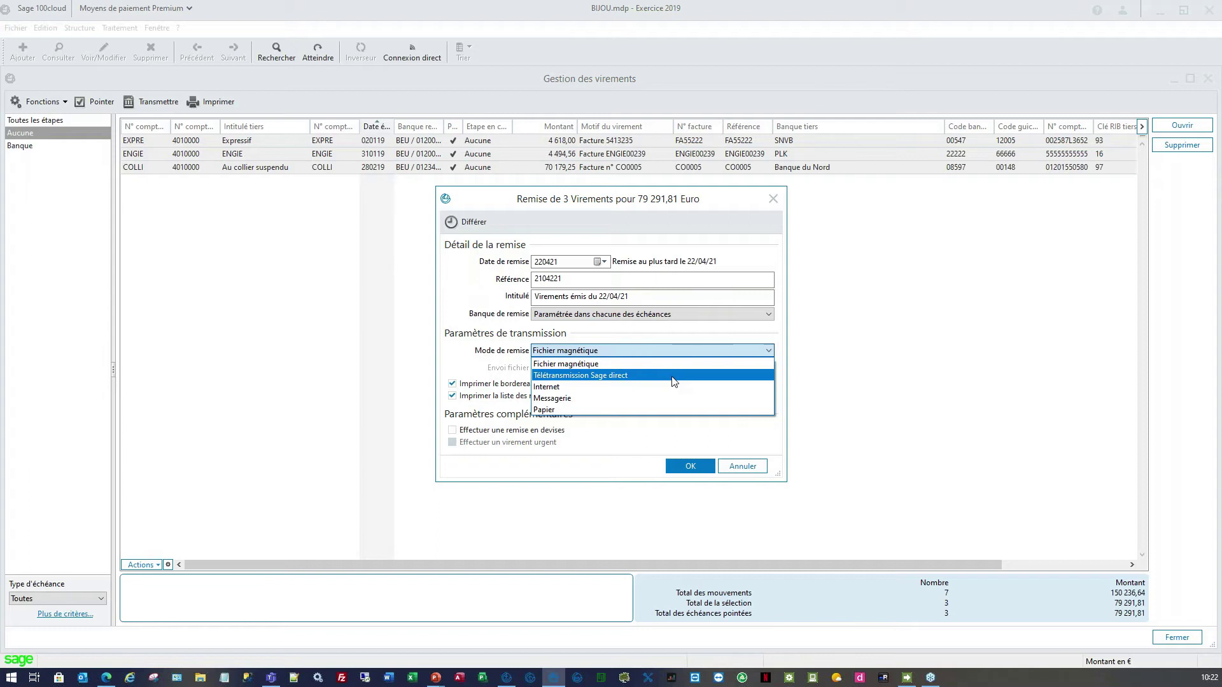
{"action": "left_click", "coordinate": [636, 363]}
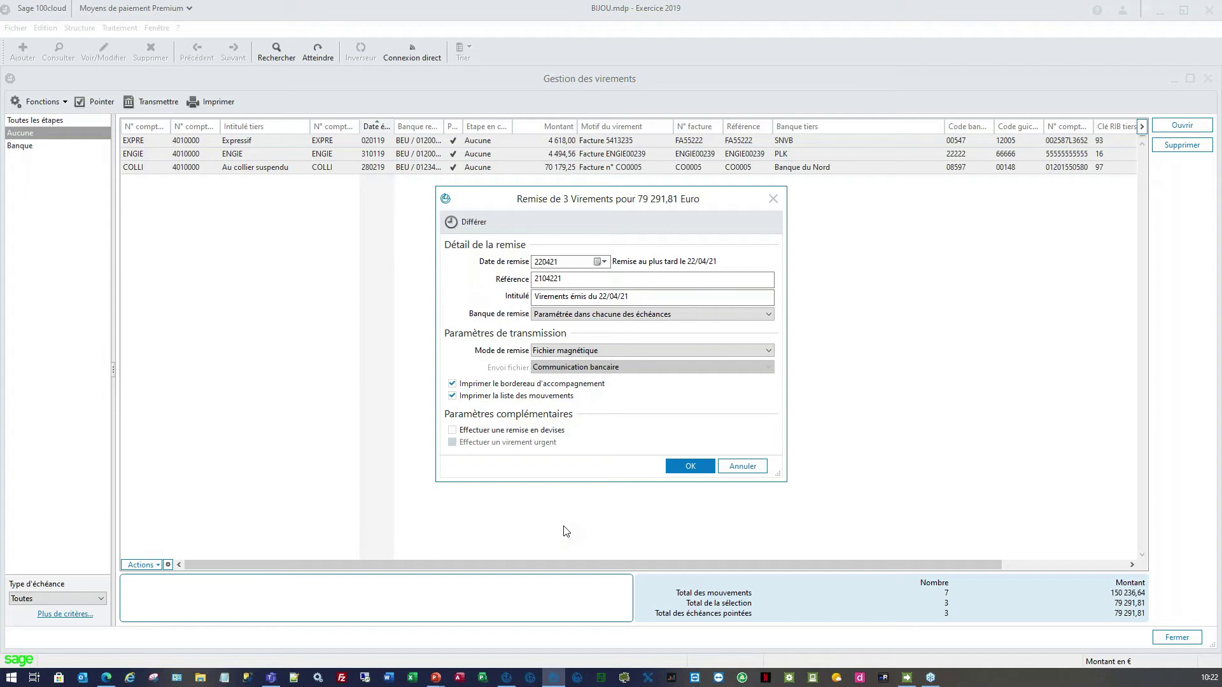
{"action": "left_click", "coordinate": [568, 384]}
{"action": "left_click", "coordinate": [767, 314]}
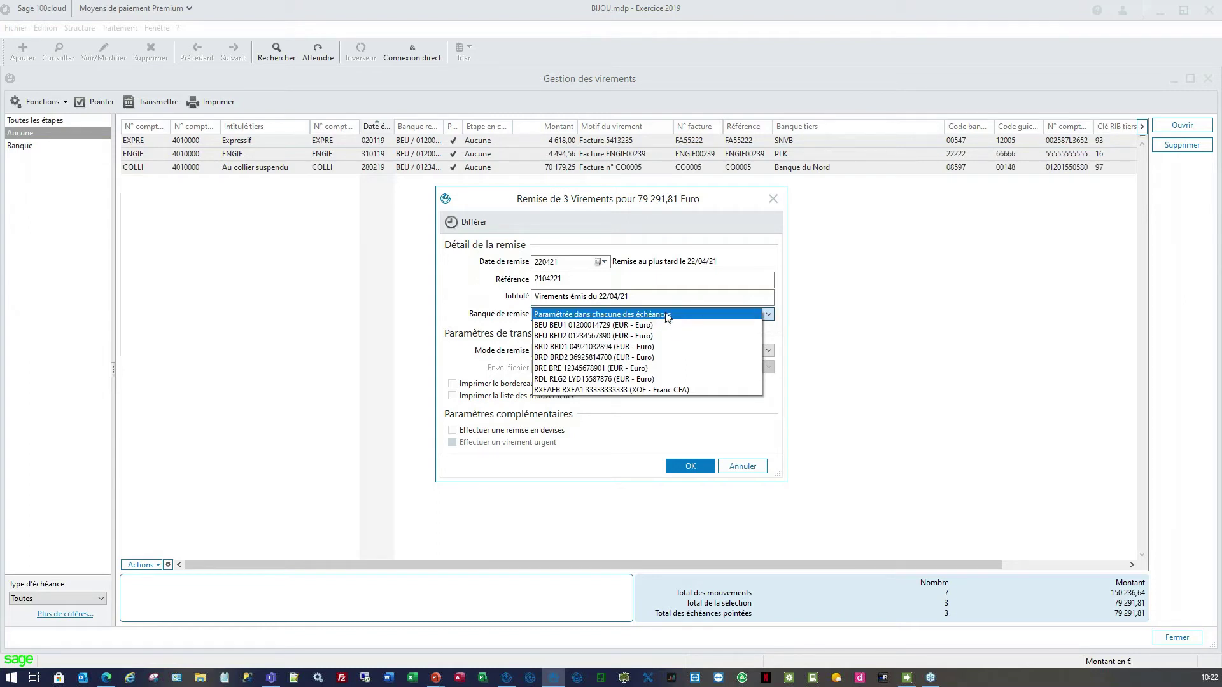
{"action": "left_click", "coordinate": [629, 335]}
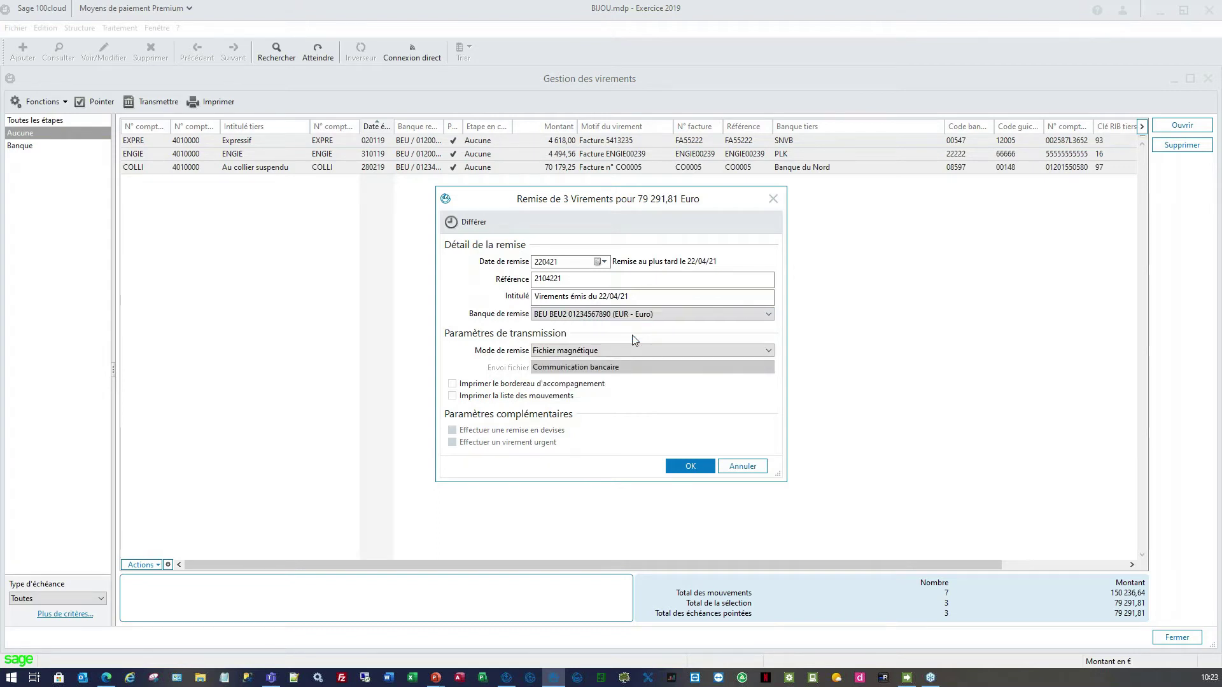
{"action": "left_click", "coordinate": [694, 467]}
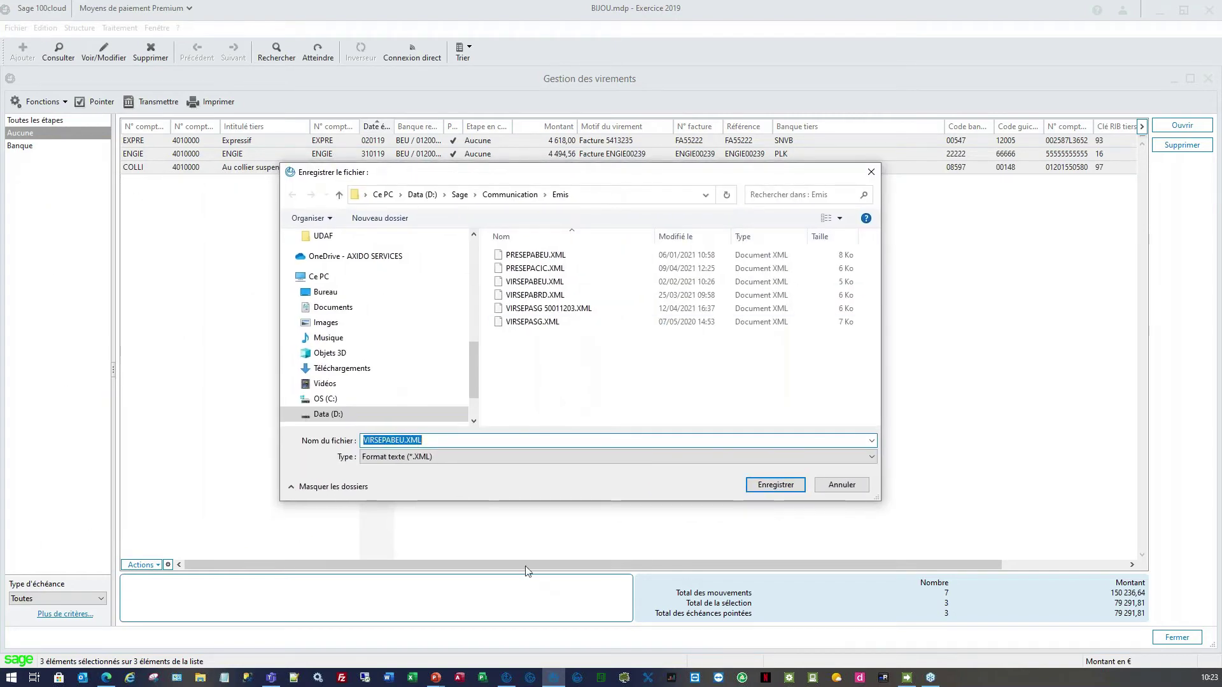
Save the remittance file as VIRSEPABEU.XML in the Emis folder, replacing the existing file
{"action": "left_click", "coordinate": [447, 439]}
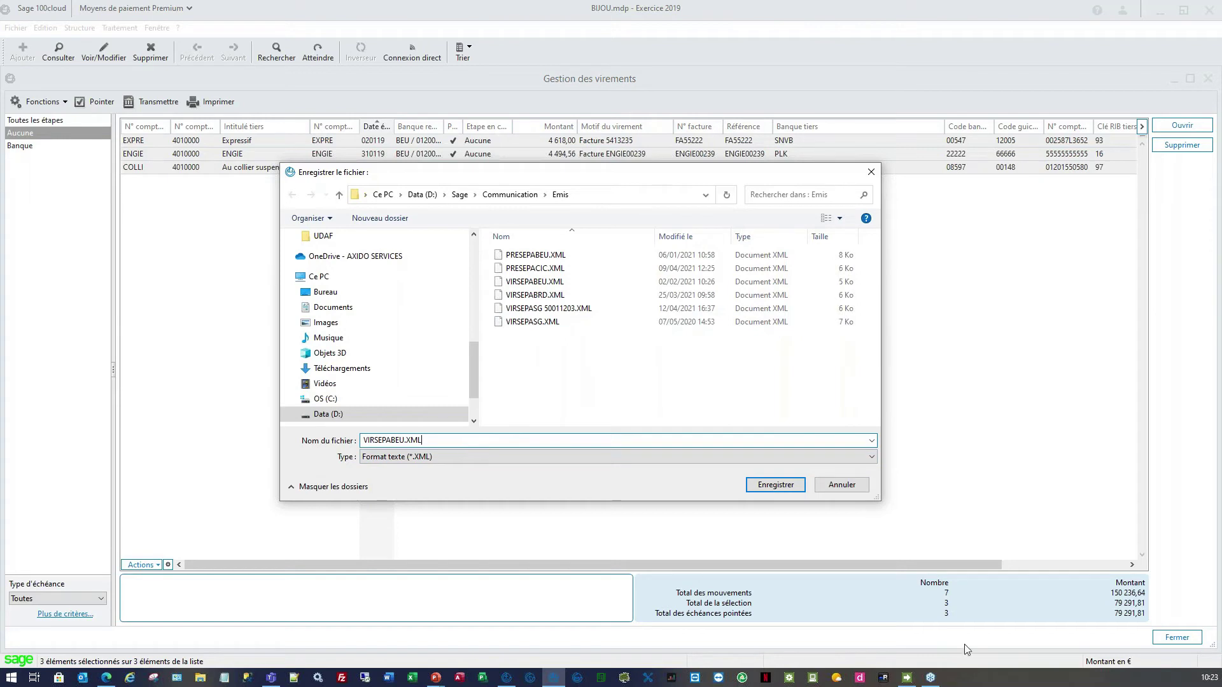
{"action": "left_click", "coordinate": [781, 486]}
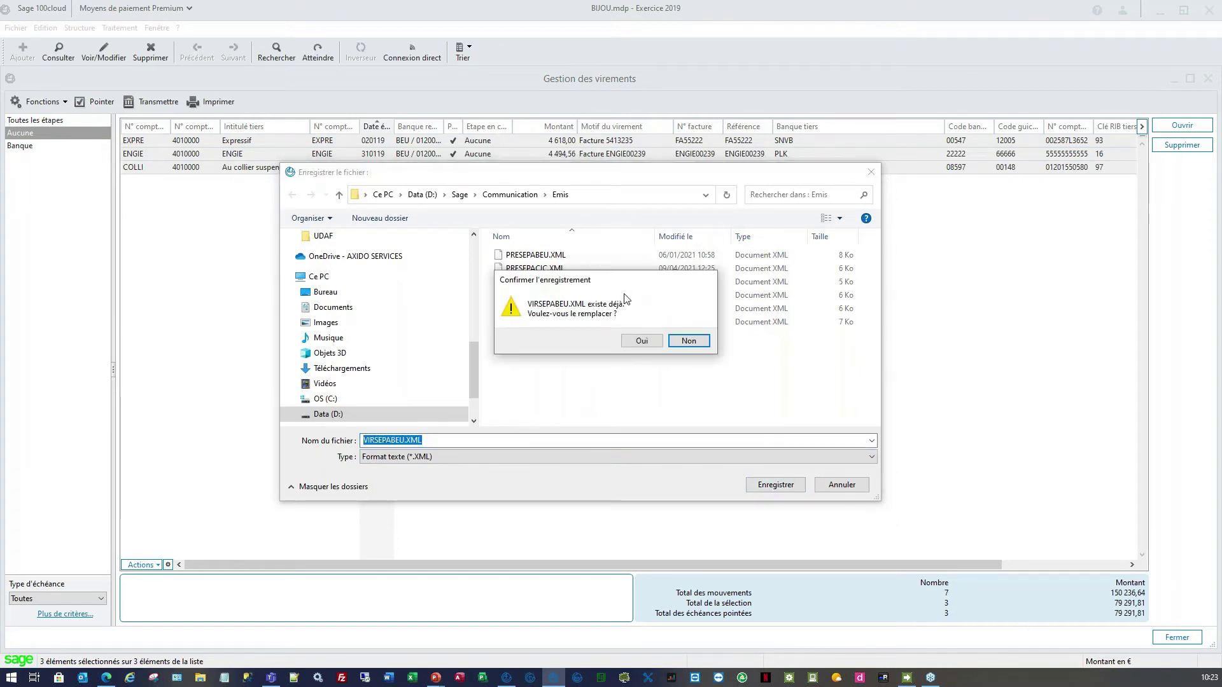
{"action": "left_click", "coordinate": [639, 341]}
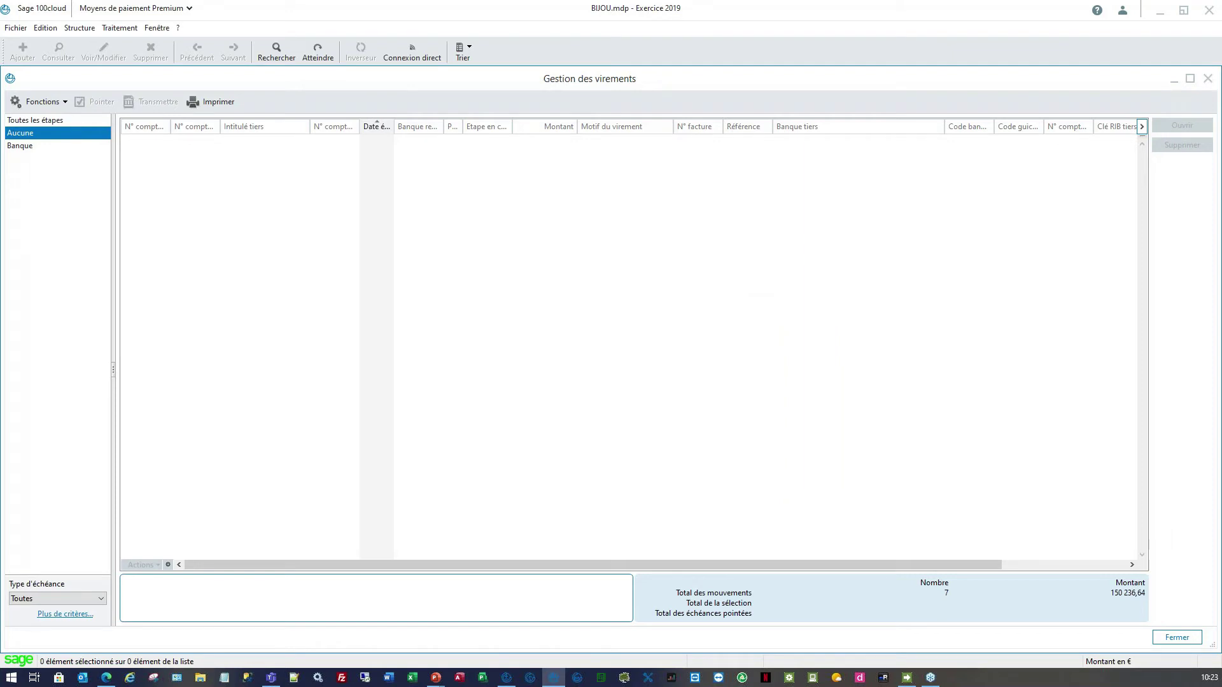
Check the transmitted transfers at stage Banque, and close both the transfer management and the transfer entry
{"action": "left_click", "coordinate": [47, 148]}
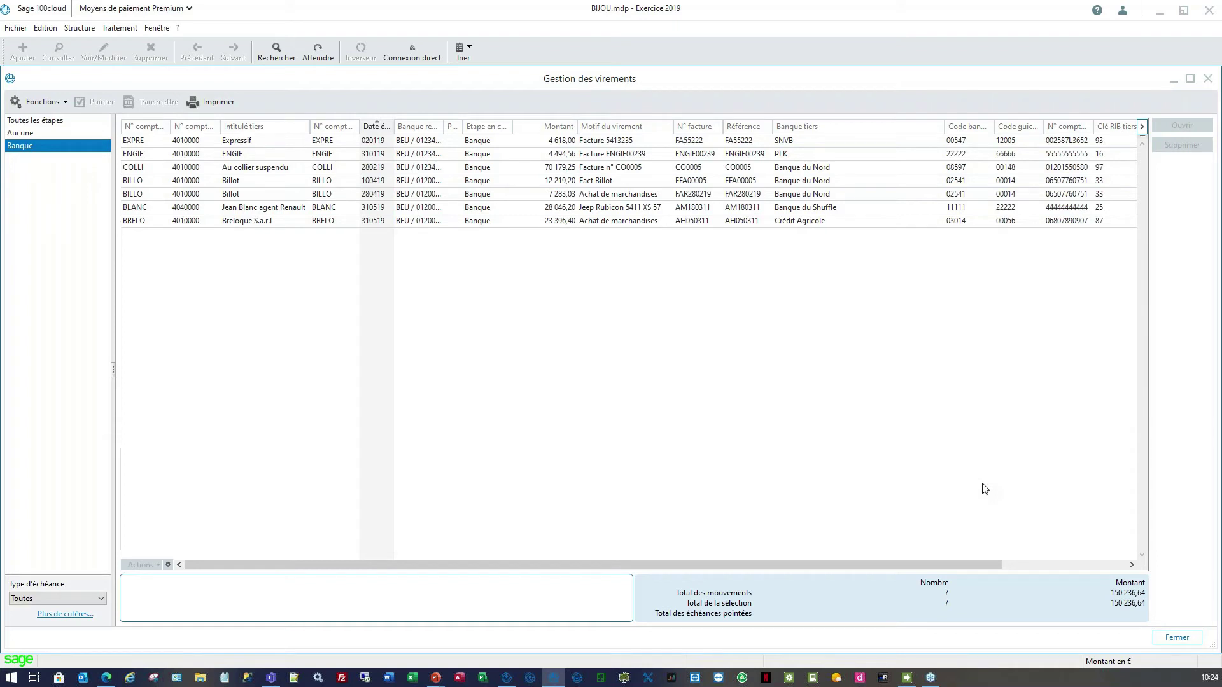
{"action": "key", "text": "Escape"}
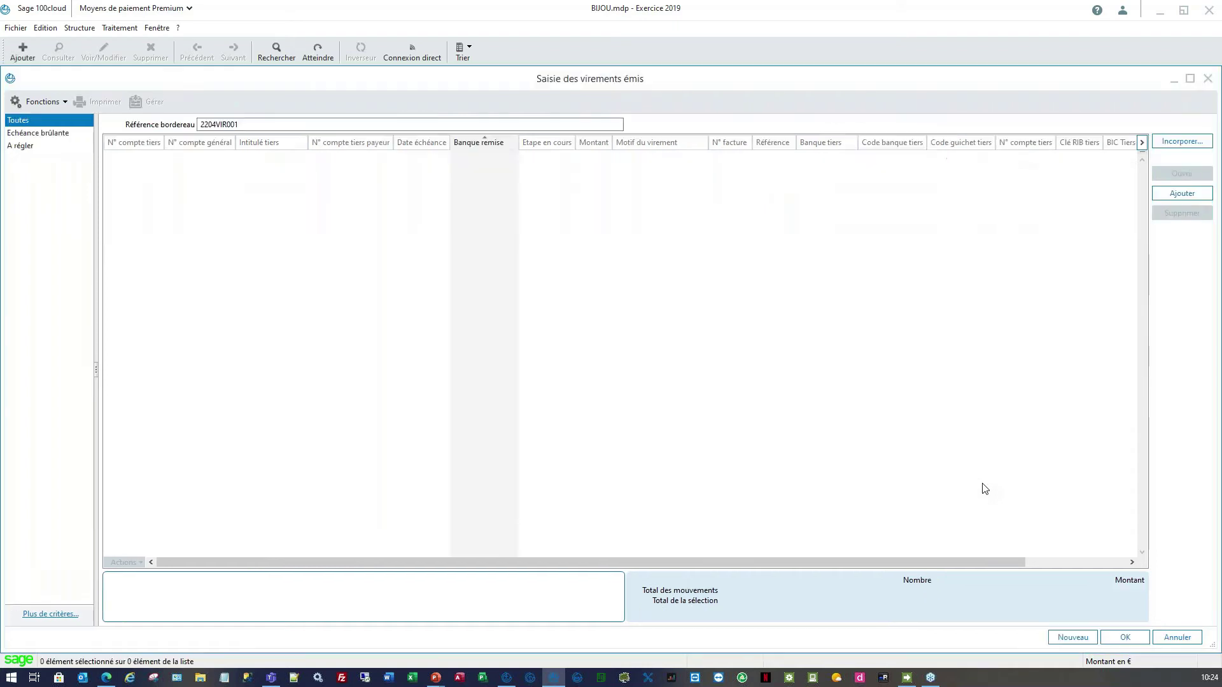
{"action": "key", "text": "Escape"}
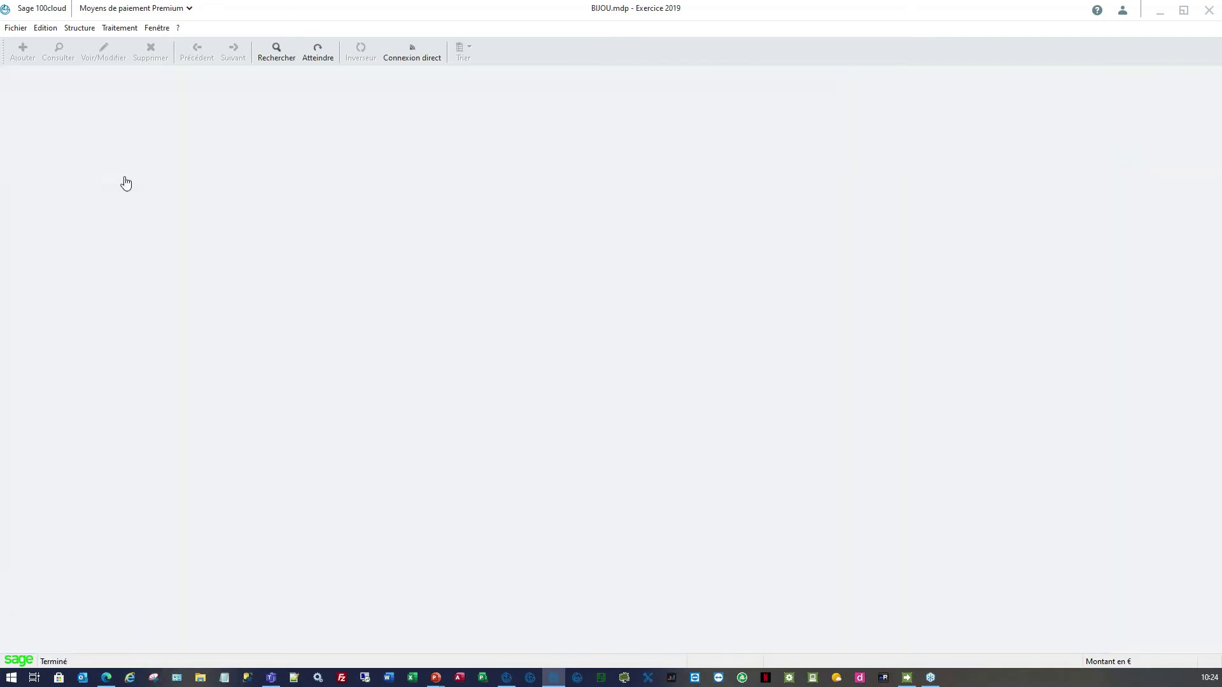
Open the entry of issued direct debits and list the unlettered customer entries for incorporation with the default selection criteria
{"action": "left_click", "coordinate": [119, 28]}
{"action": "mouse_move", "coordinate": [125, 45]}
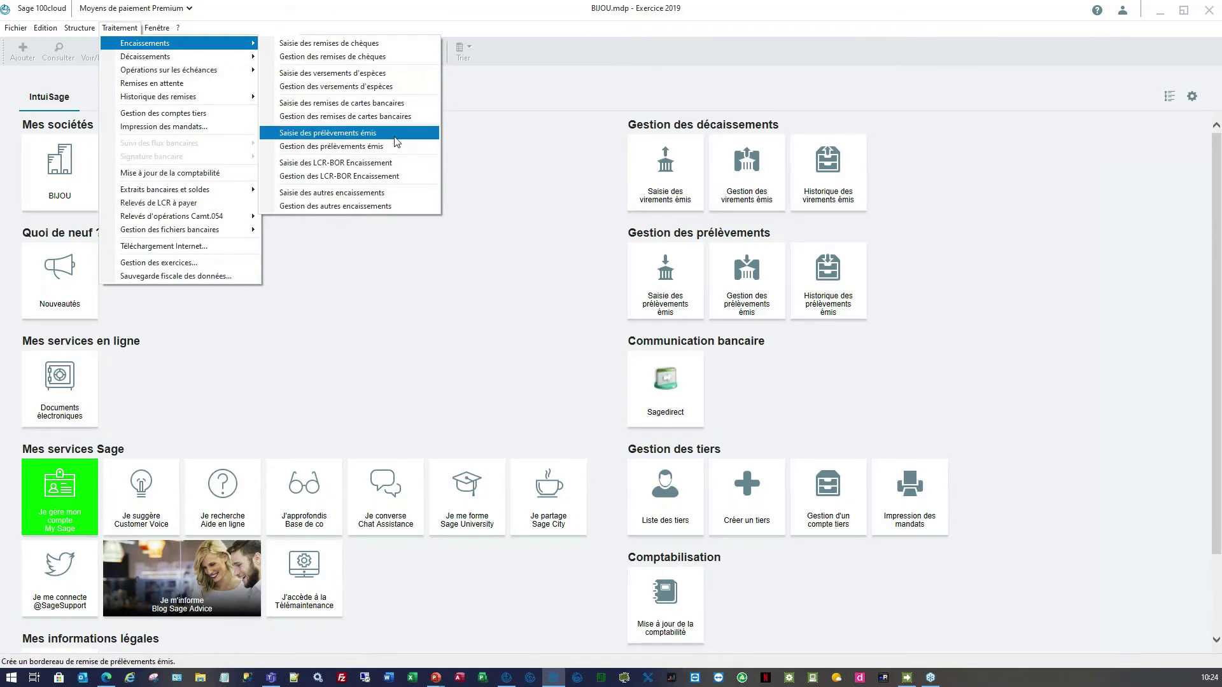
{"action": "left_click", "coordinate": [350, 133]}
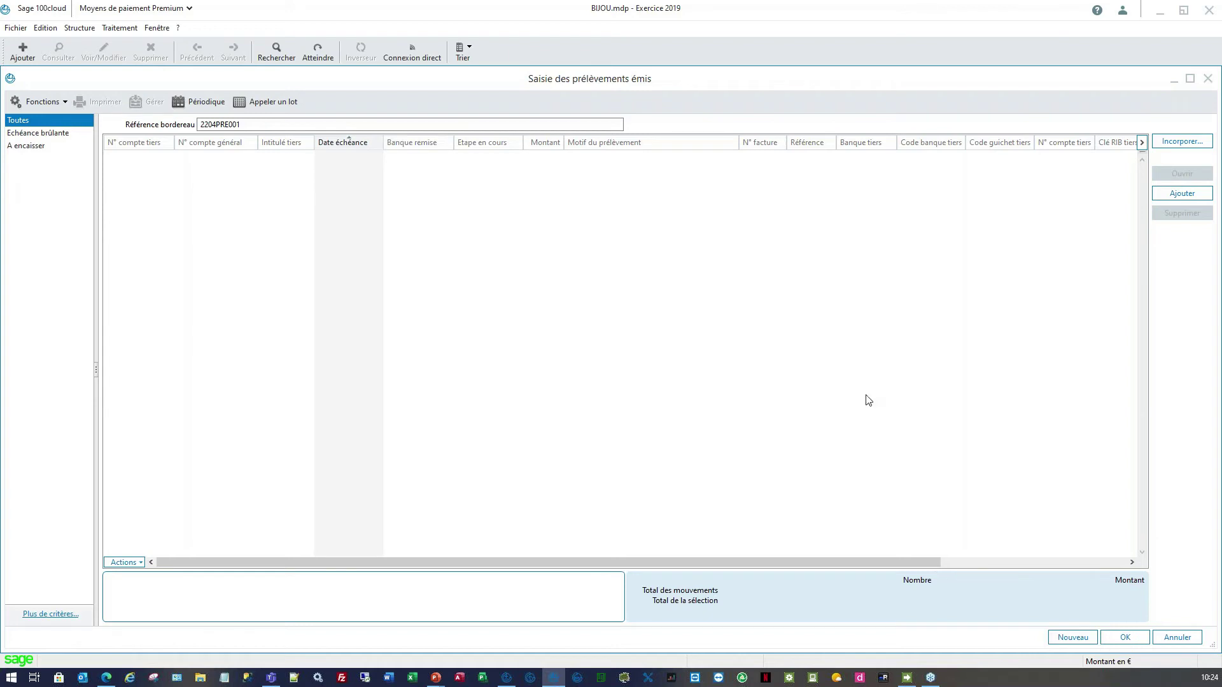
{"action": "left_click", "coordinate": [1178, 147]}
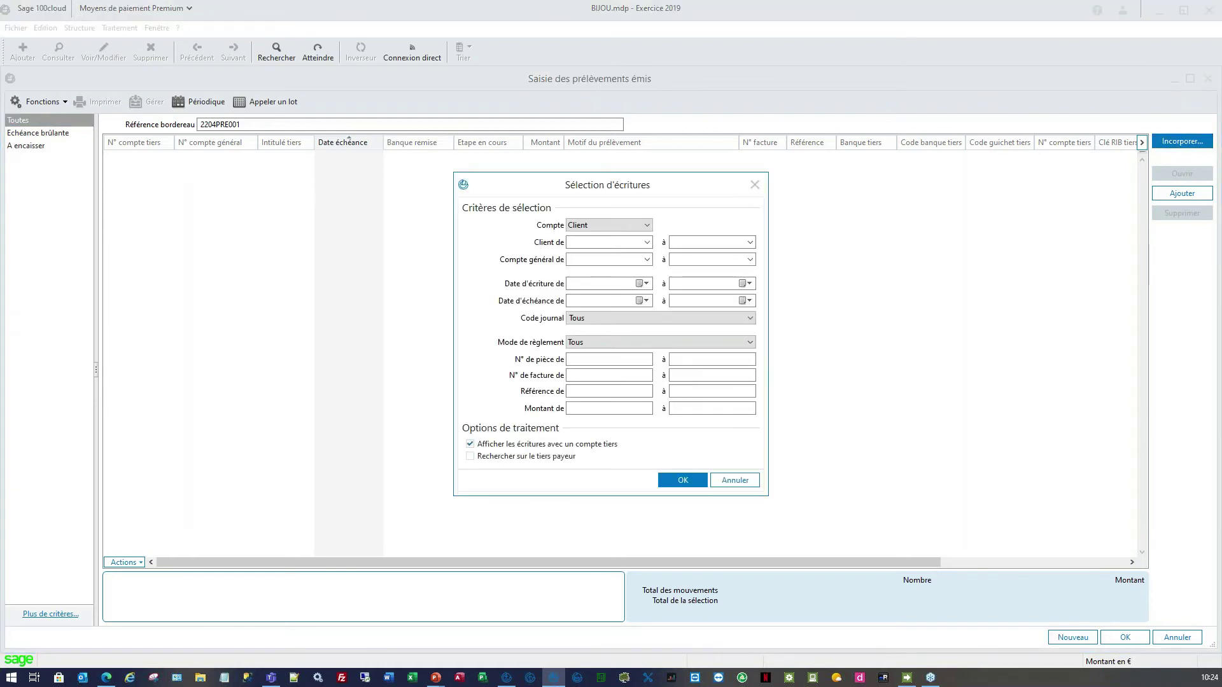
{"action": "left_click", "coordinate": [695, 487]}
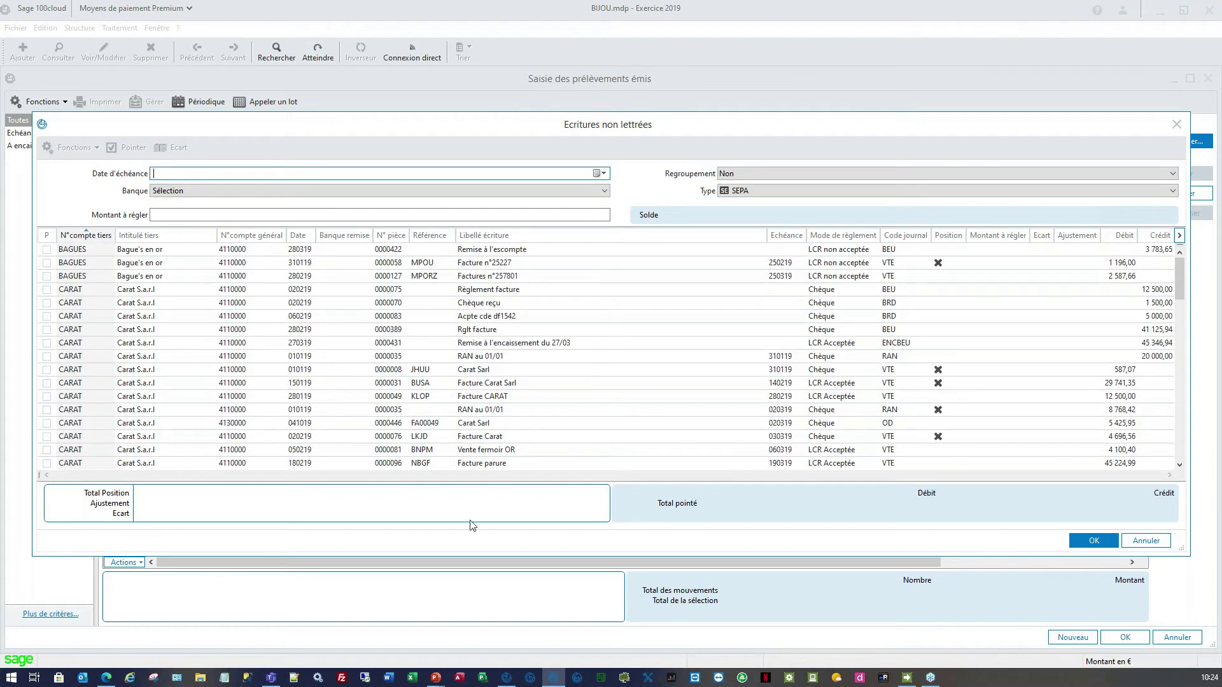
Select the RUBIS entries MLPO, LOUN and TRZT together with the WEBFRANCE entries POIZ, DFERER and MMPL
{"action": "left_click", "coordinate": [939, 263]}
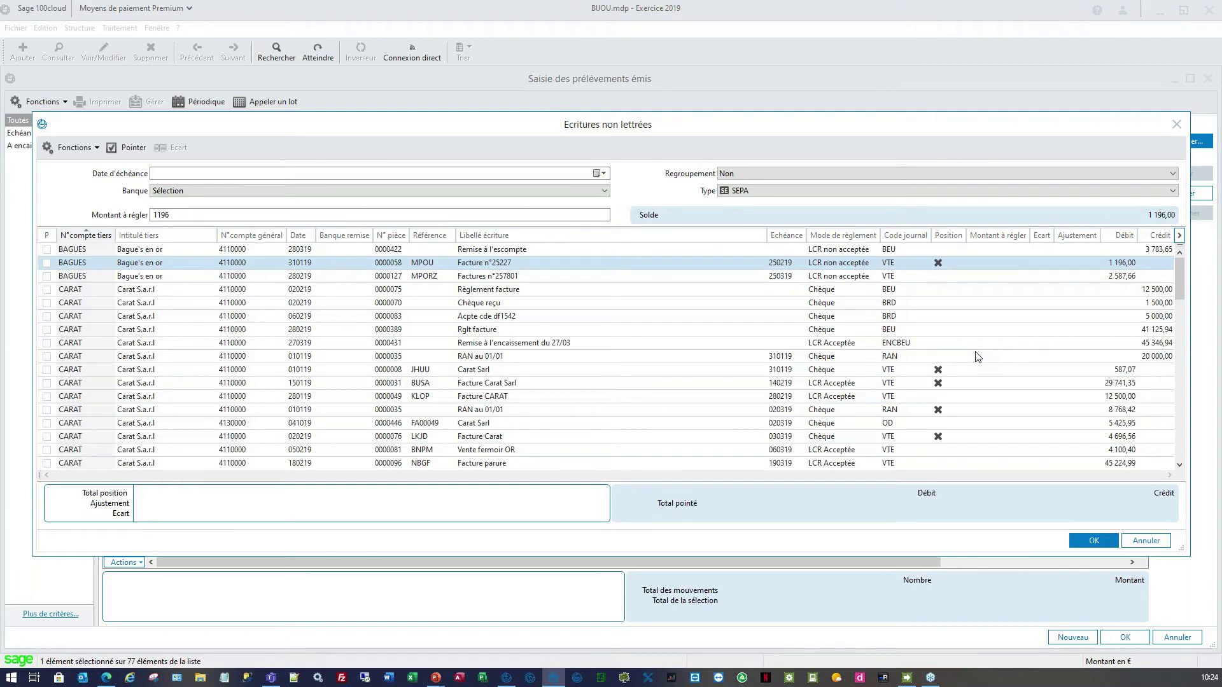
{"action": "scroll", "coordinate": [988, 382], "scroll_direction": "down", "scroll_amount": 3}
{"action": "scroll", "coordinate": [988, 385], "scroll_direction": "down", "scroll_amount": 14}
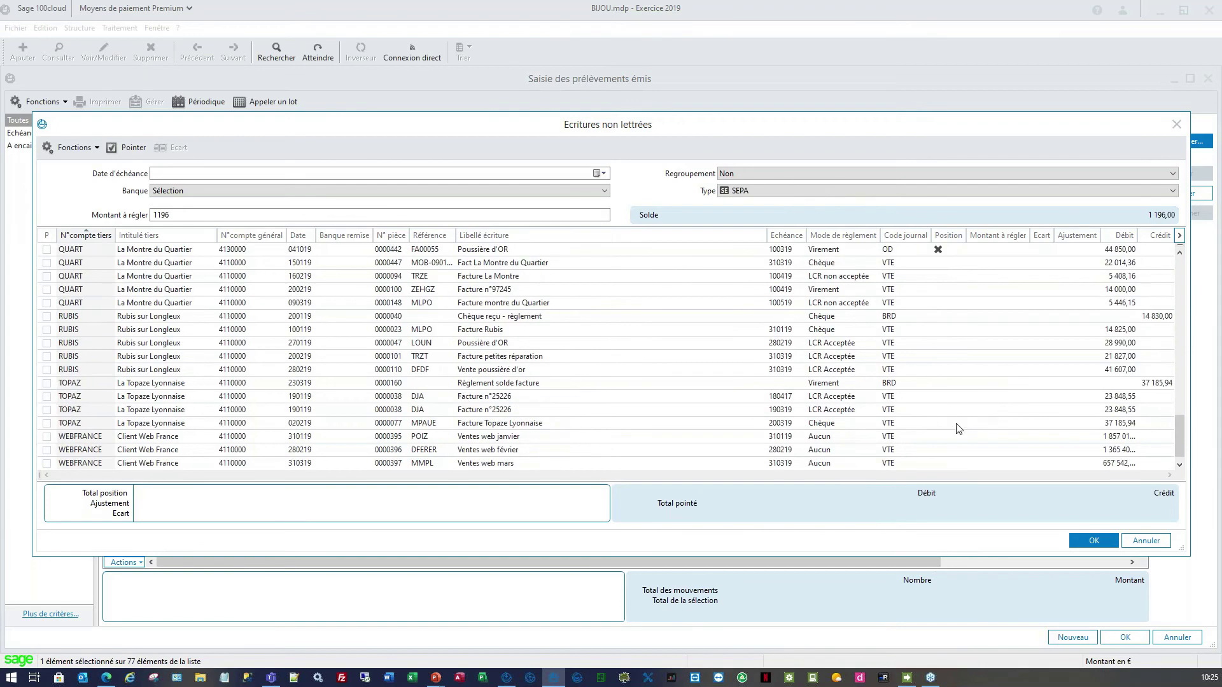
{"action": "left_click", "coordinate": [894, 331]}
{"action": "left_click", "coordinate": [894, 344], "text": "ctrl"}
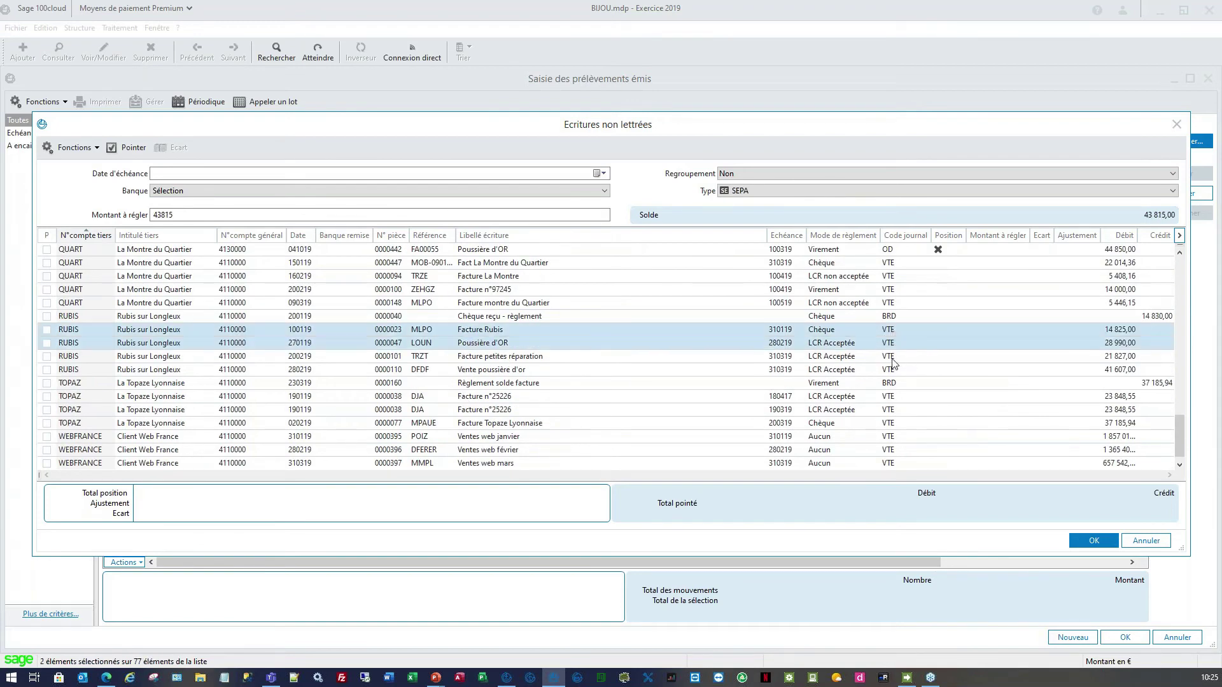
{"action": "left_click", "coordinate": [892, 360], "text": "ctrl"}
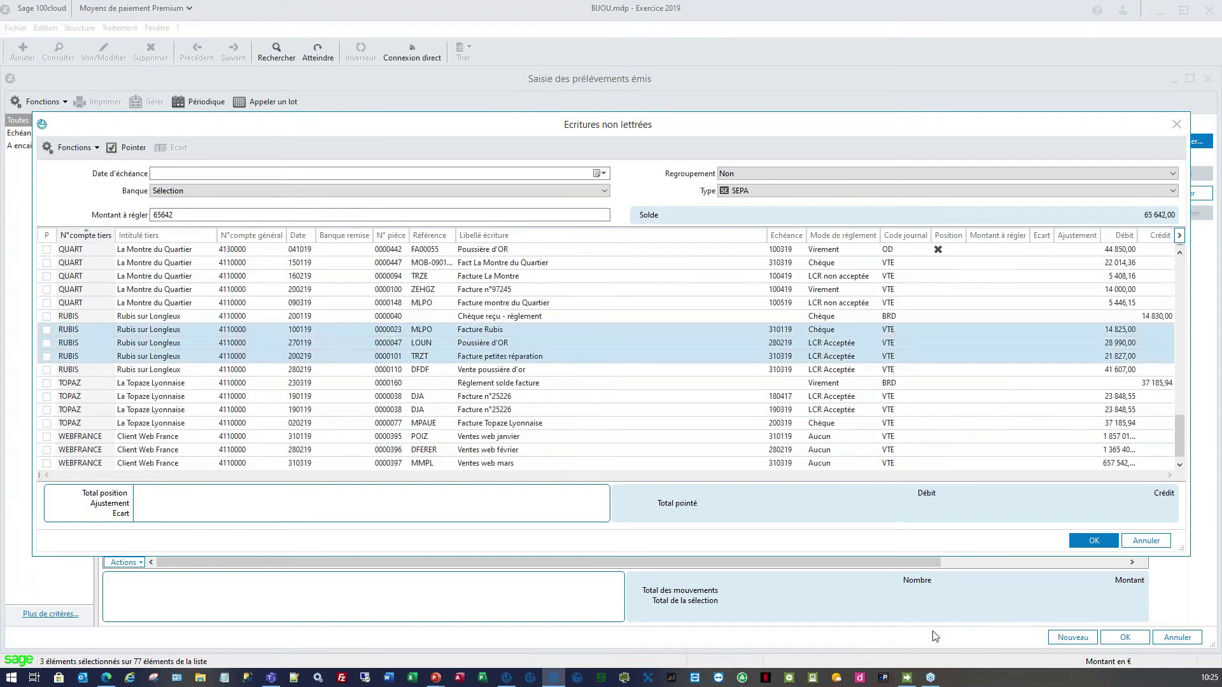
{"action": "left_click", "coordinate": [915, 439], "text": "ctrl"}
{"action": "left_click", "coordinate": [914, 451], "text": "ctrl"}
{"action": "left_click", "coordinate": [914, 462], "text": "ctrl"}
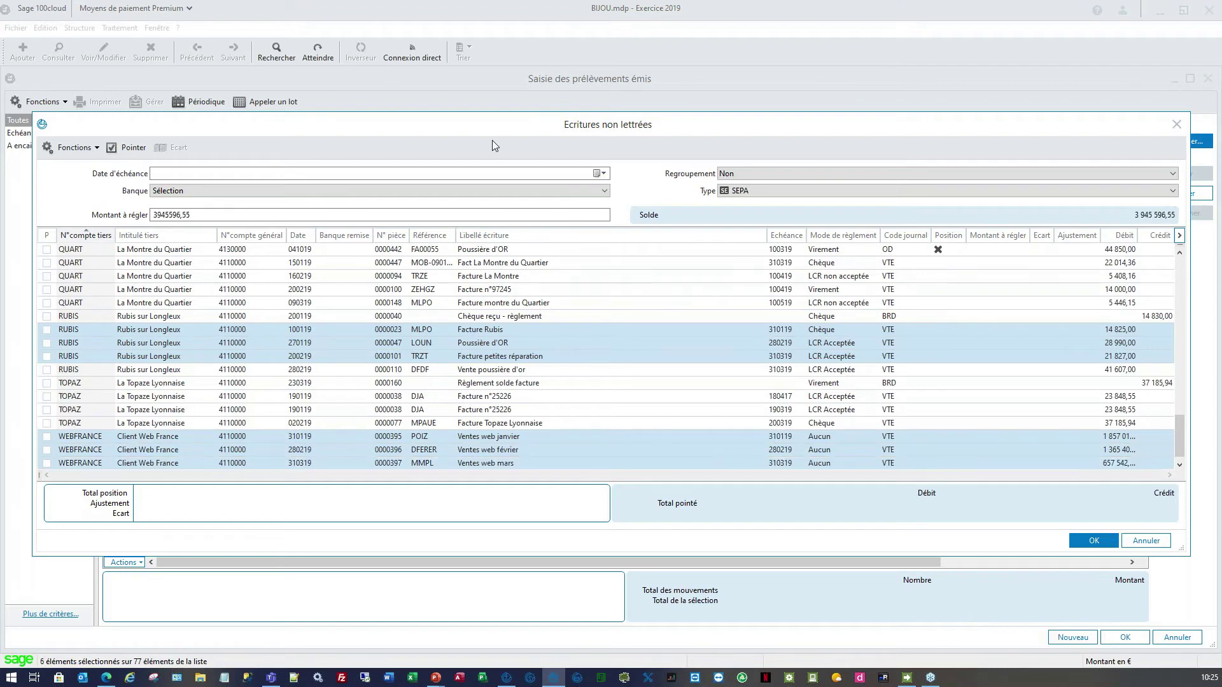
Set the direct debit bank to BEU BEU1, the grouping to Par tiers and the type to SEPA
{"action": "left_click", "coordinate": [380, 191]}
{"action": "left_click", "coordinate": [379, 202]}
{"action": "left_click", "coordinate": [768, 173]}
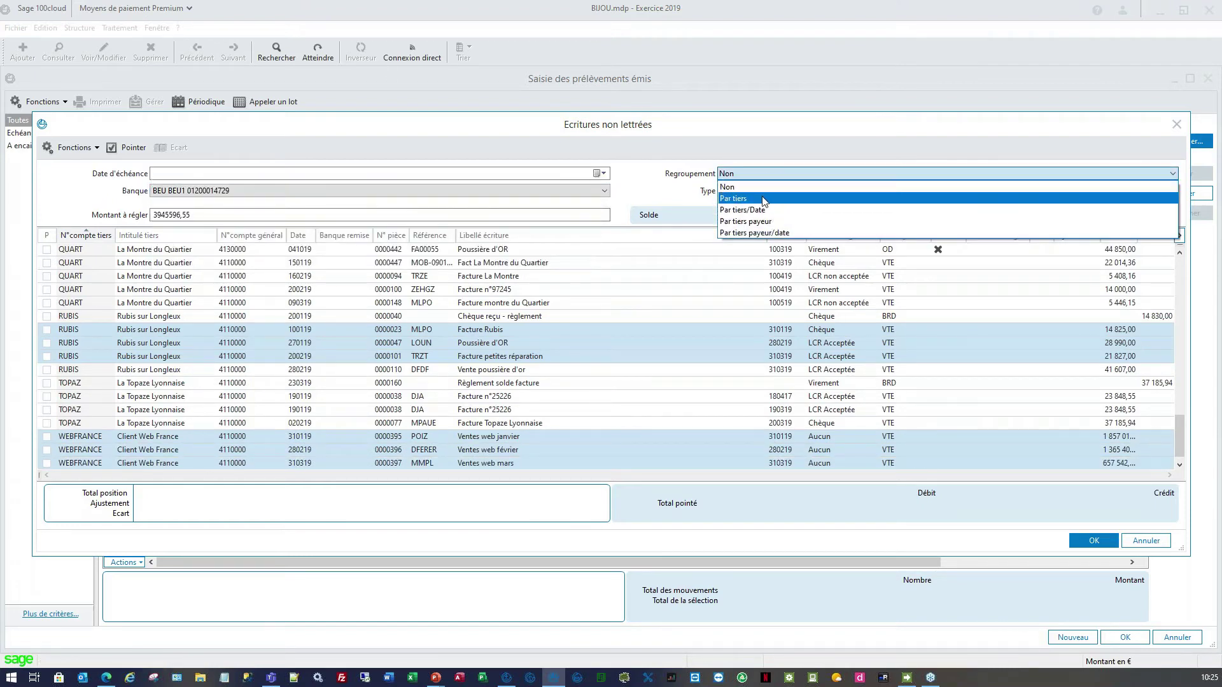
{"action": "left_click", "coordinate": [763, 198]}
{"action": "left_click", "coordinate": [755, 190]}
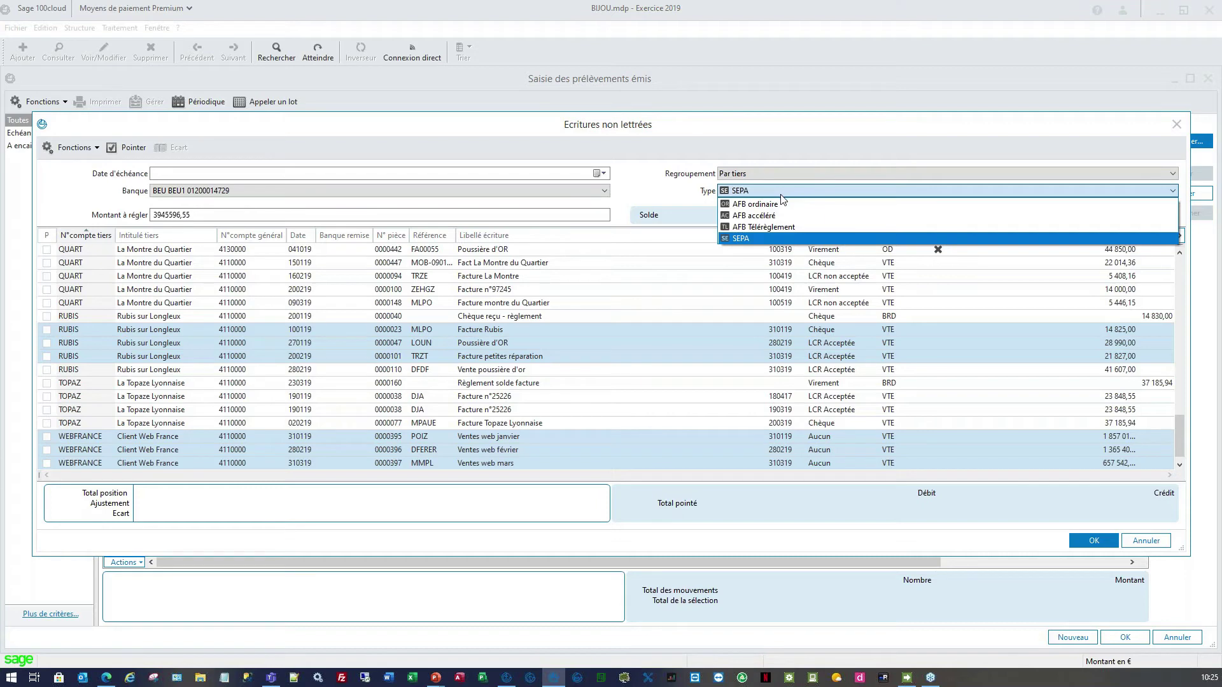
{"action": "left_click", "coordinate": [759, 241]}
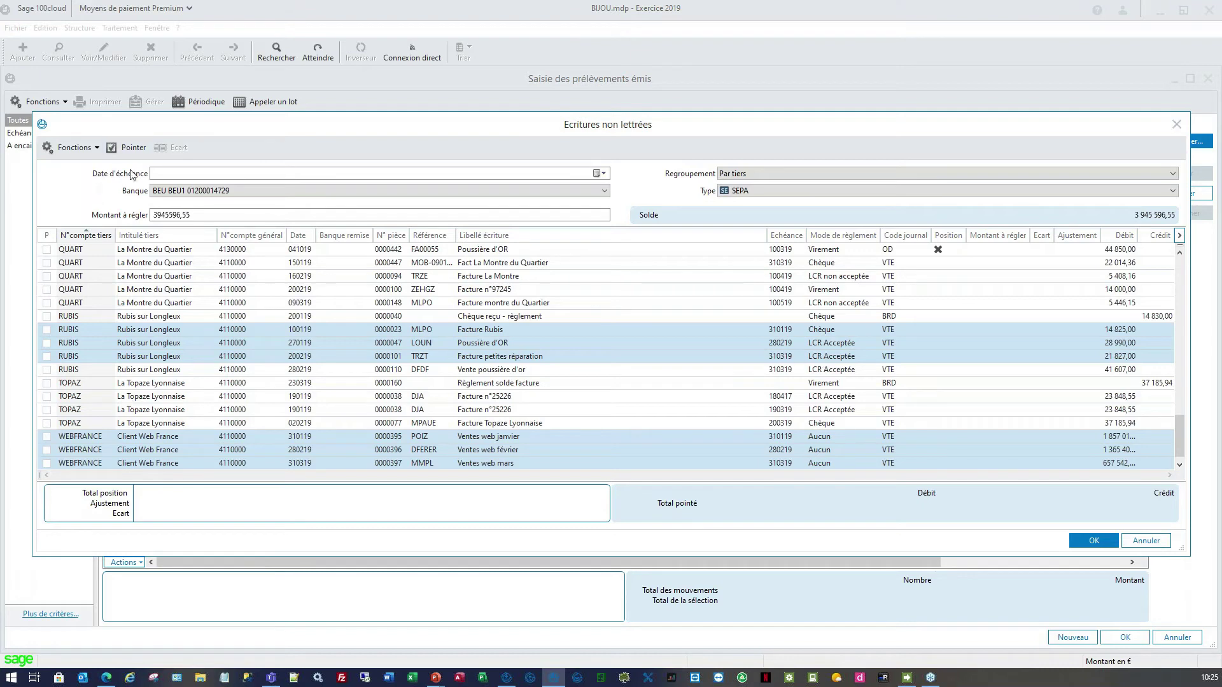
Mark the selected RUBIS and WEBFRANCE entries, check their positions, and incorporate them into the direct debit batch
{"action": "left_click", "coordinate": [114, 149]}
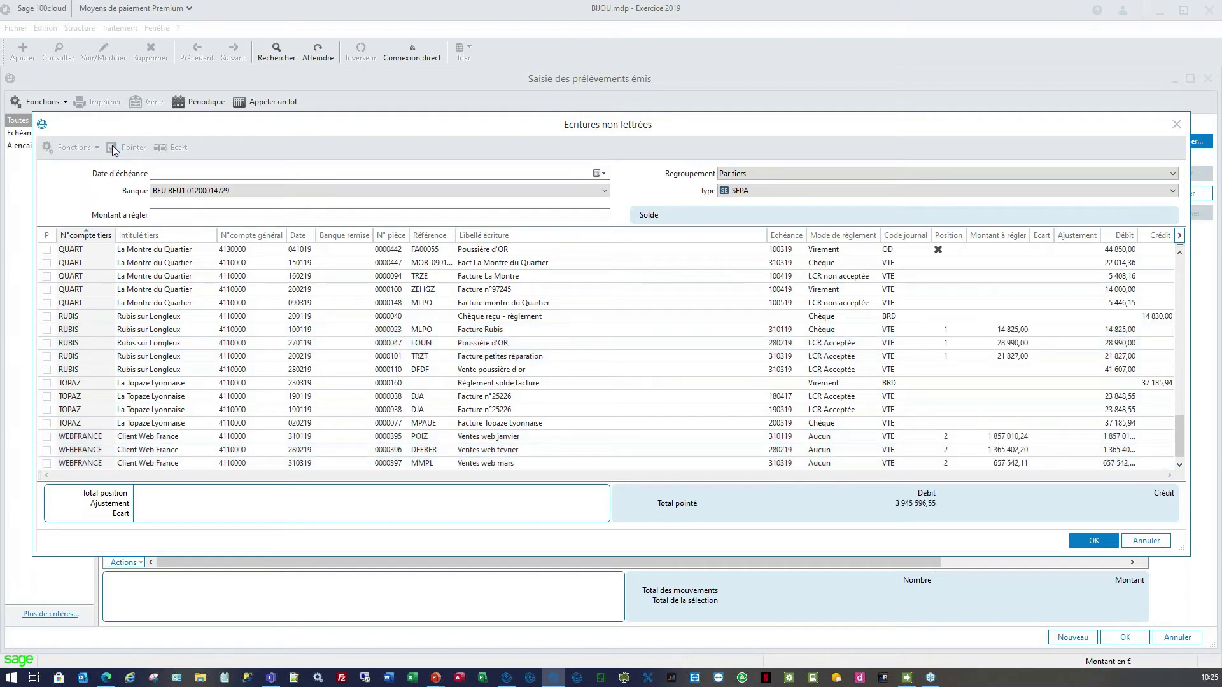
{"action": "scroll", "coordinate": [881, 350], "scroll_direction": "down", "scroll_amount": 1}
{"action": "left_click", "coordinate": [947, 318]}
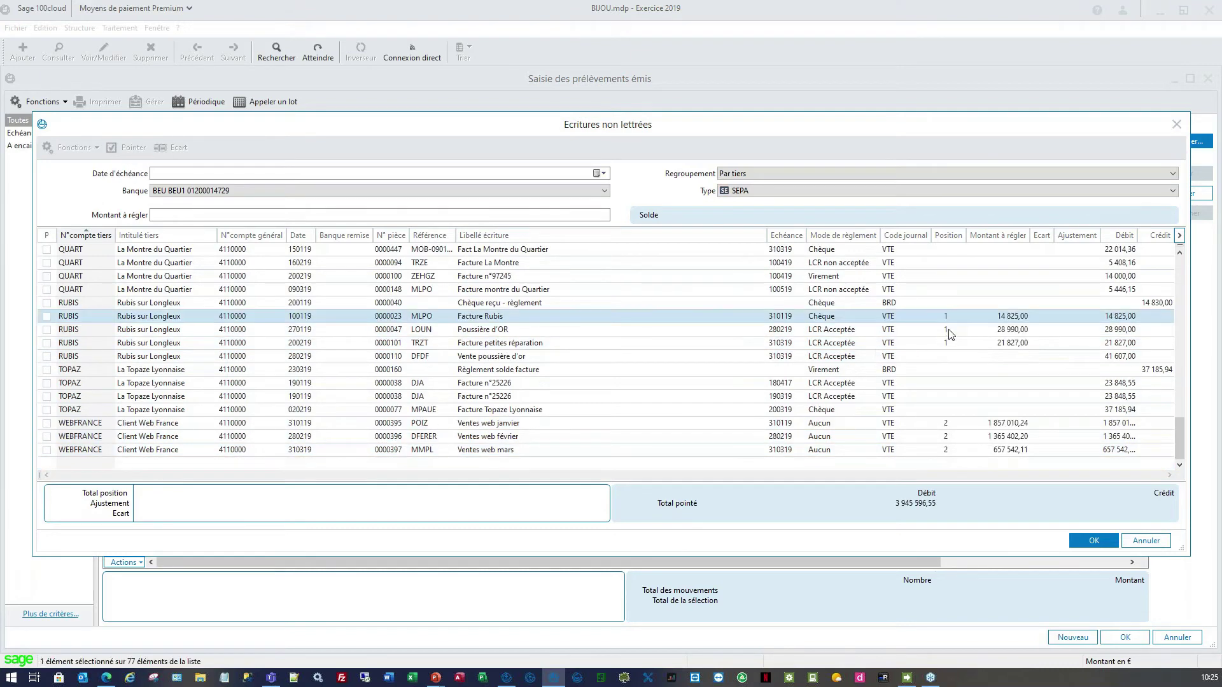
{"action": "left_click", "coordinate": [1100, 541]}
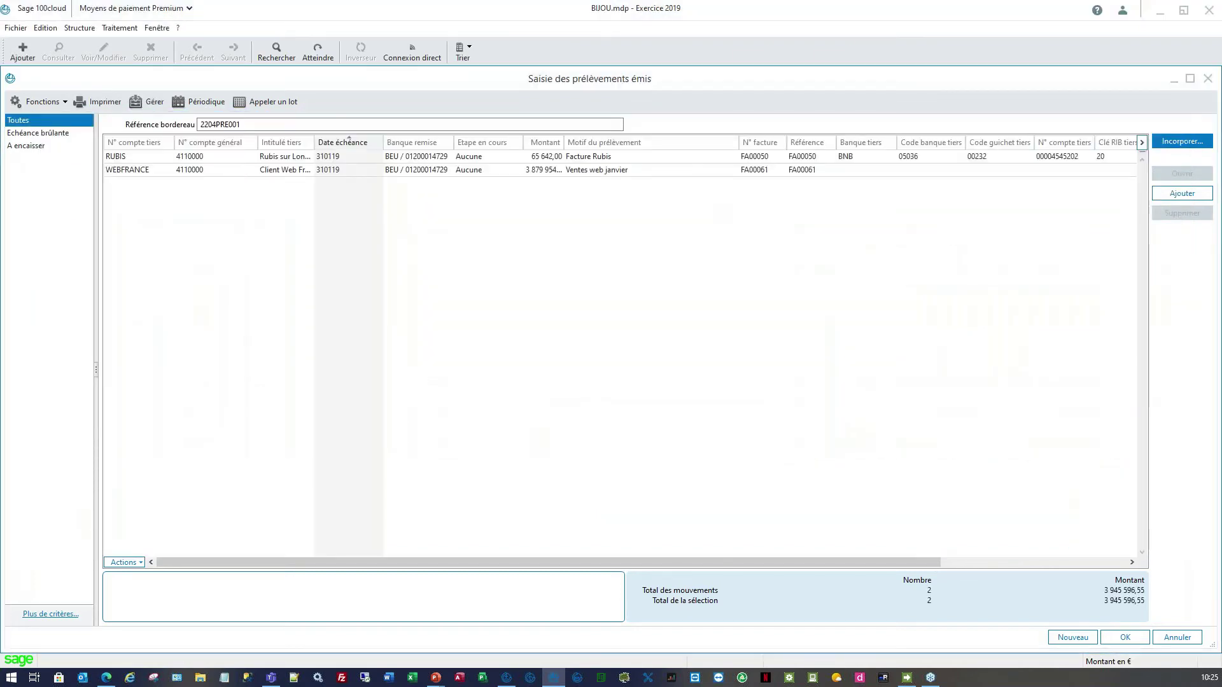
Fit the Motif du prélèvement column to its content and review the details of the WEBFRANCE direct debit
{"action": "double_click", "coordinate": [739, 142]}
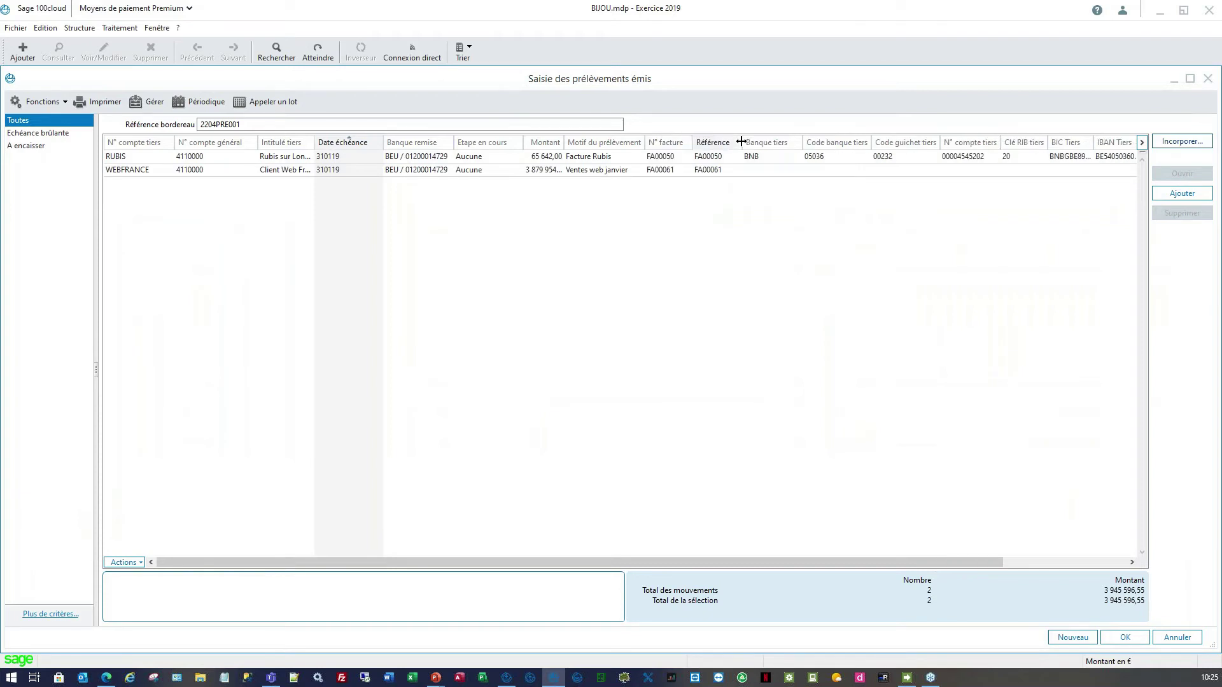
{"action": "left_click", "coordinate": [366, 174]}
{"action": "double_click", "coordinate": [367, 174]}
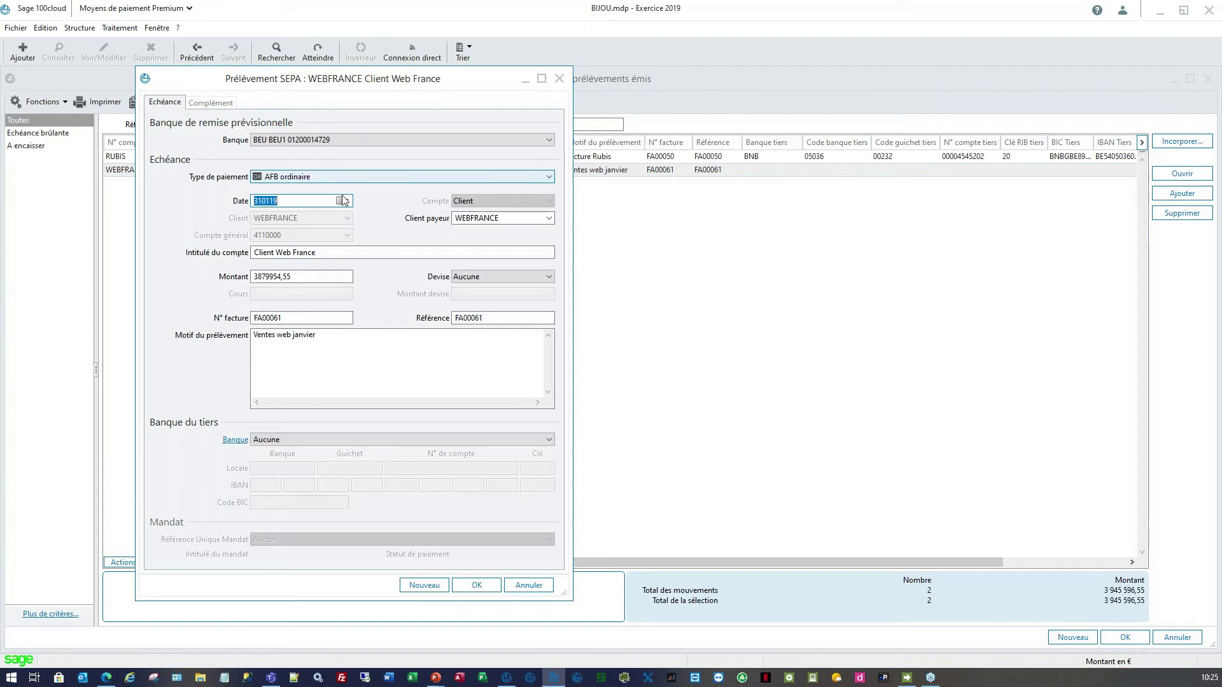
{"action": "key", "text": "Return"}
Review the RUBIS direct debit's payment types and mandate choices, selecting SEPA initial and keeping its existing mandate, and validate it
{"action": "left_click", "coordinate": [544, 156]}
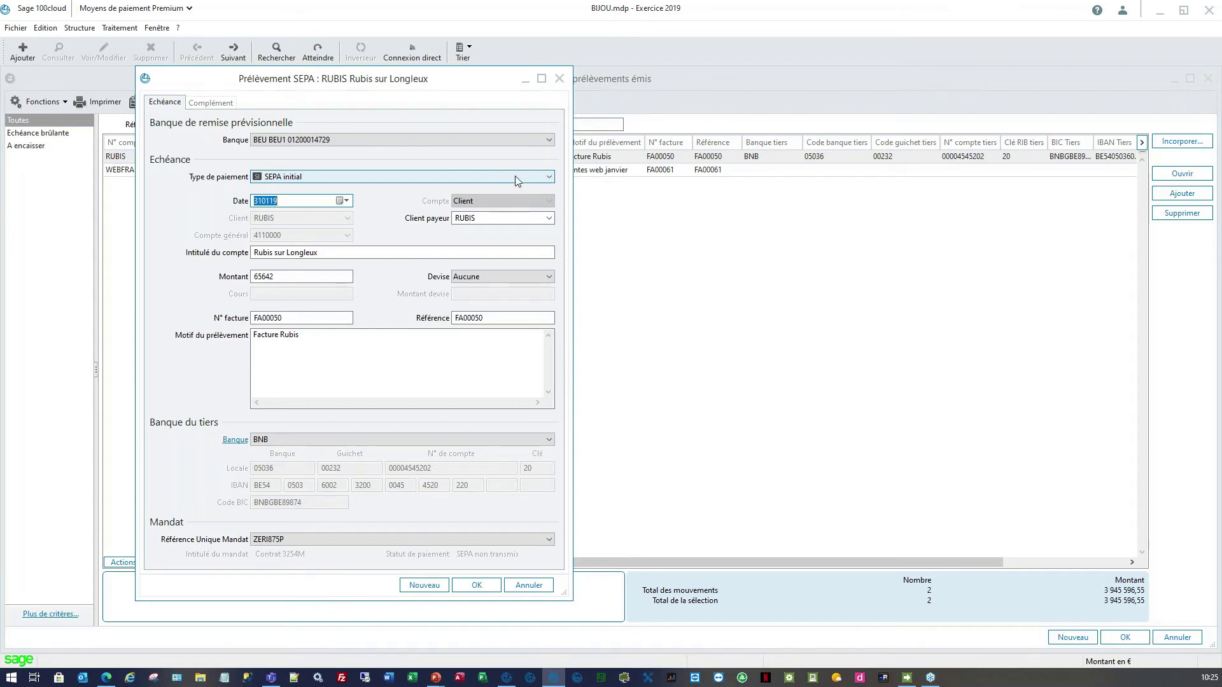
{"action": "left_click", "coordinate": [551, 179]}
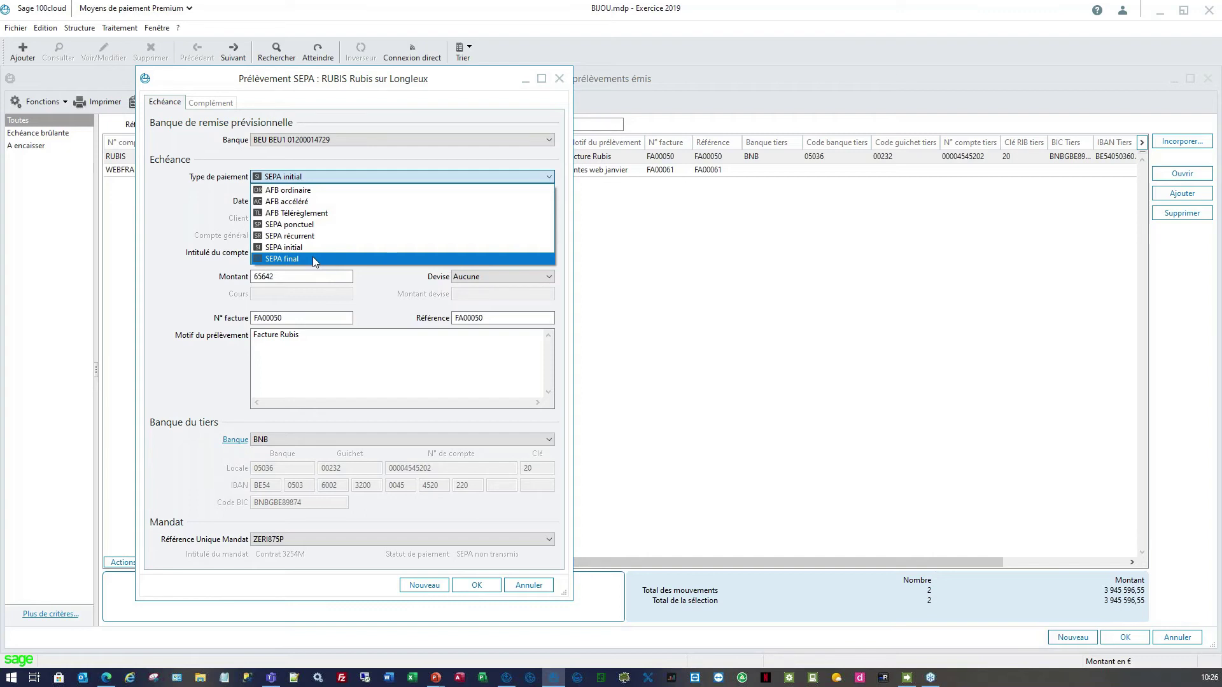
{"action": "left_click", "coordinate": [368, 247]}
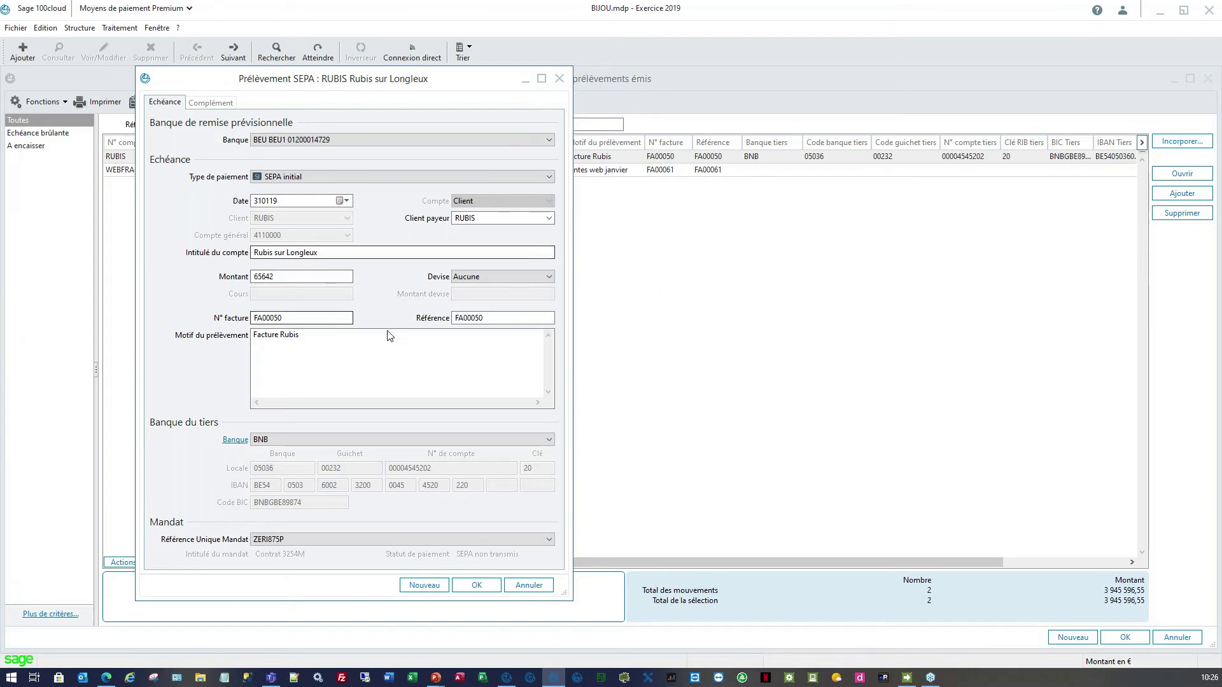
{"action": "left_click", "coordinate": [353, 346]}
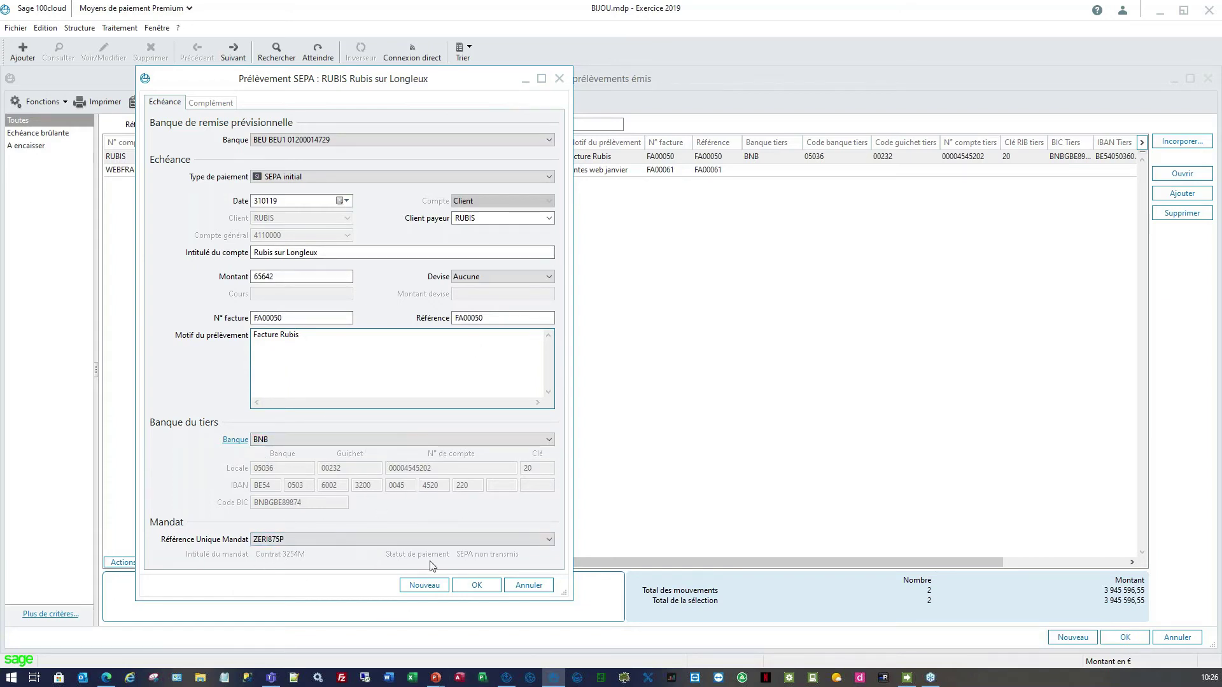
{"action": "left_click", "coordinate": [549, 539]}
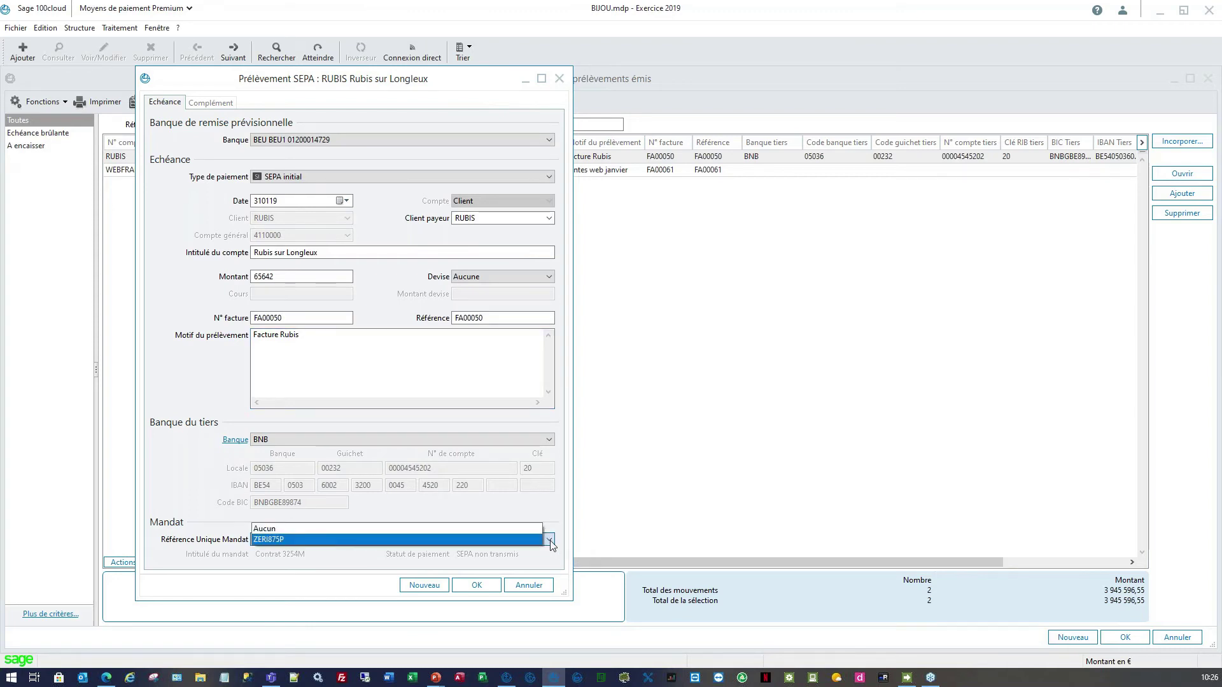
{"action": "left_click", "coordinate": [551, 542]}
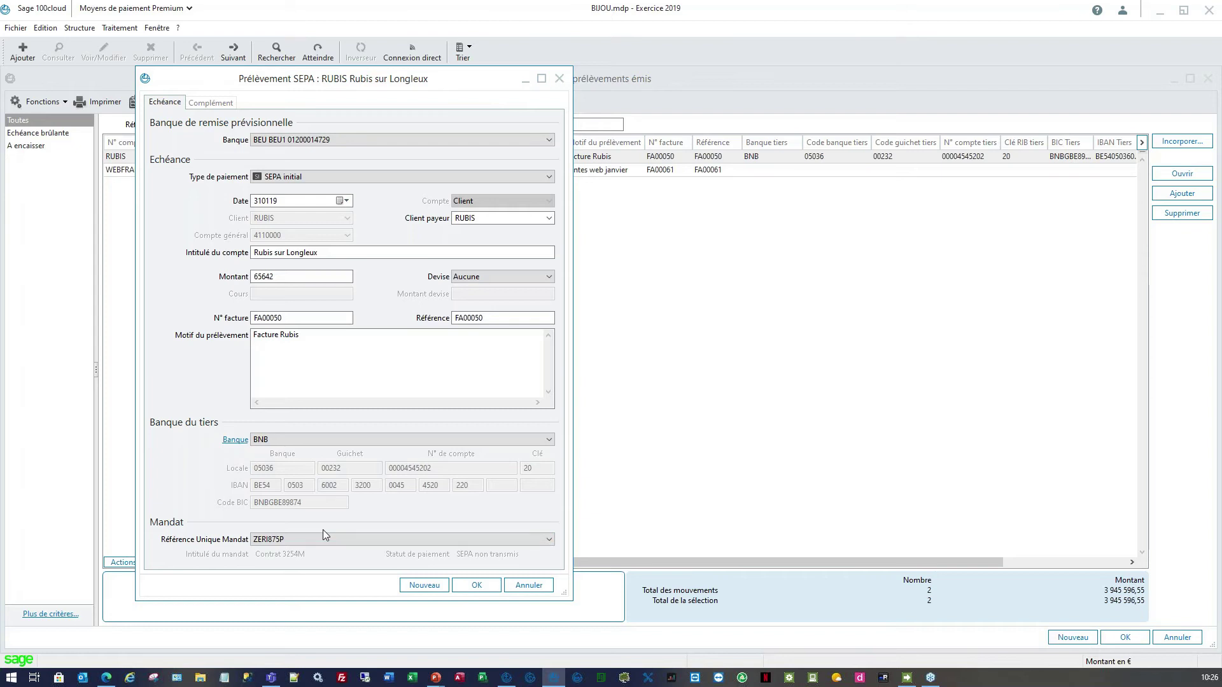
{"action": "left_click", "coordinate": [476, 585]}
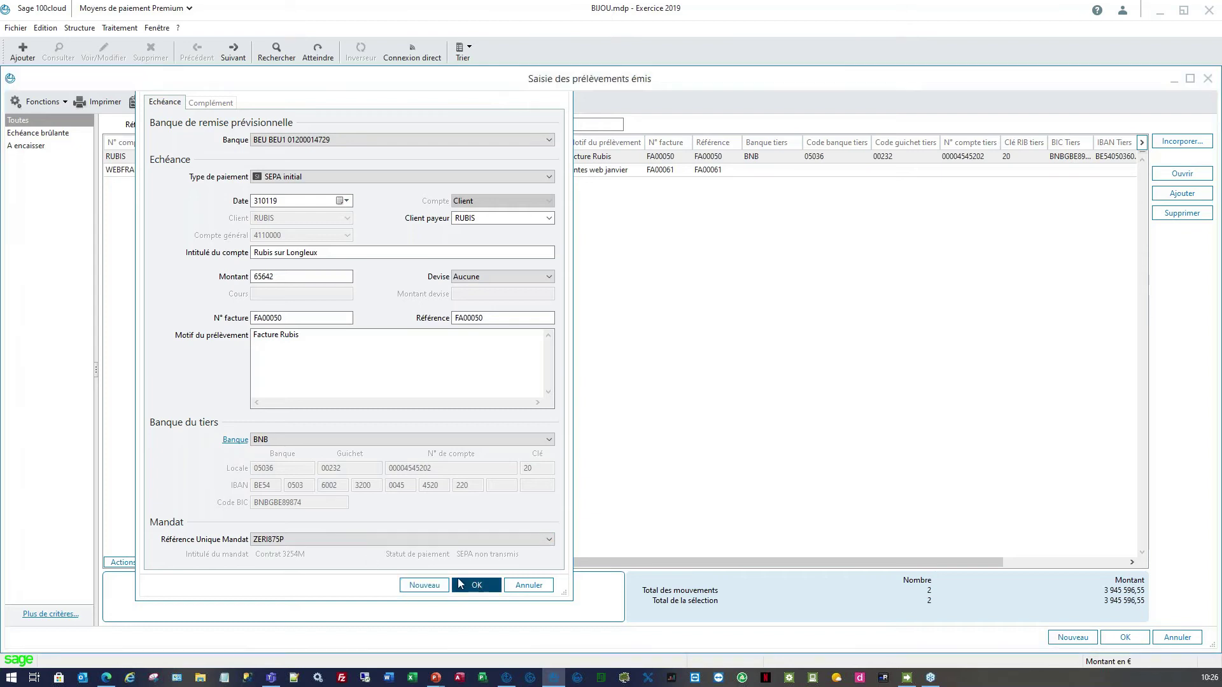
View the accounting entries associated with the RUBIS direct debit and look over the other actions available for the batch
{"action": "left_click", "coordinate": [124, 562]}
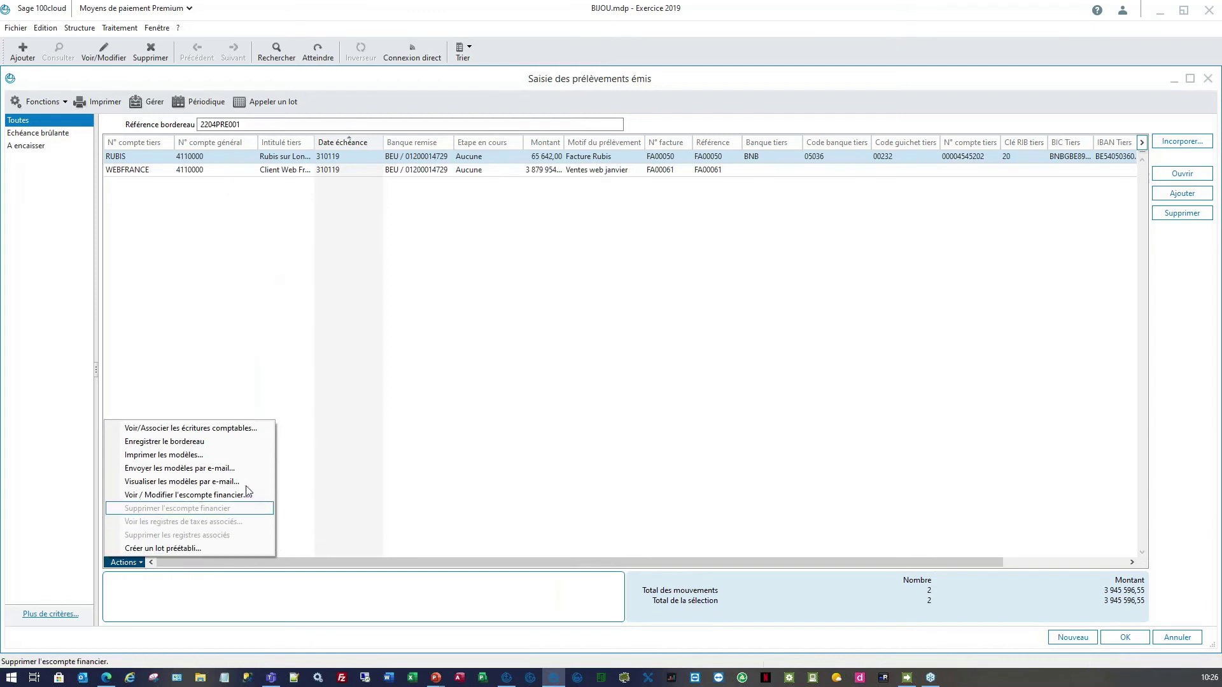
{"action": "left_click", "coordinate": [253, 429]}
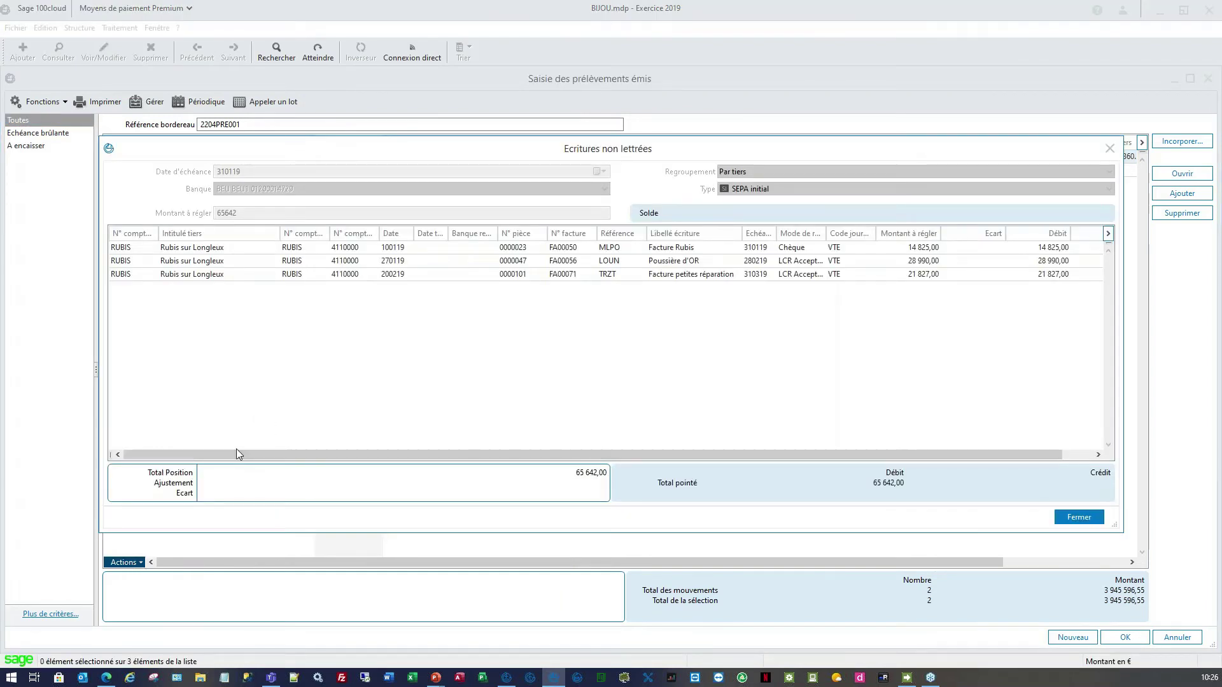
{"action": "key", "text": "Escape"}
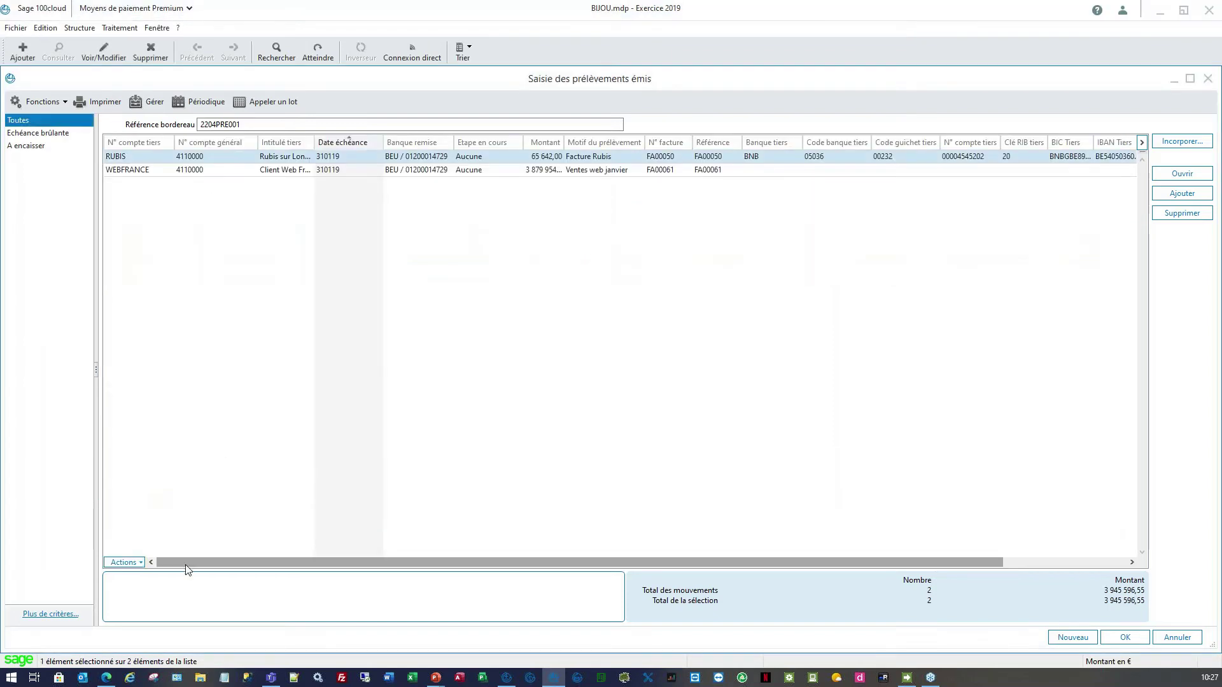
{"action": "left_click", "coordinate": [140, 564]}
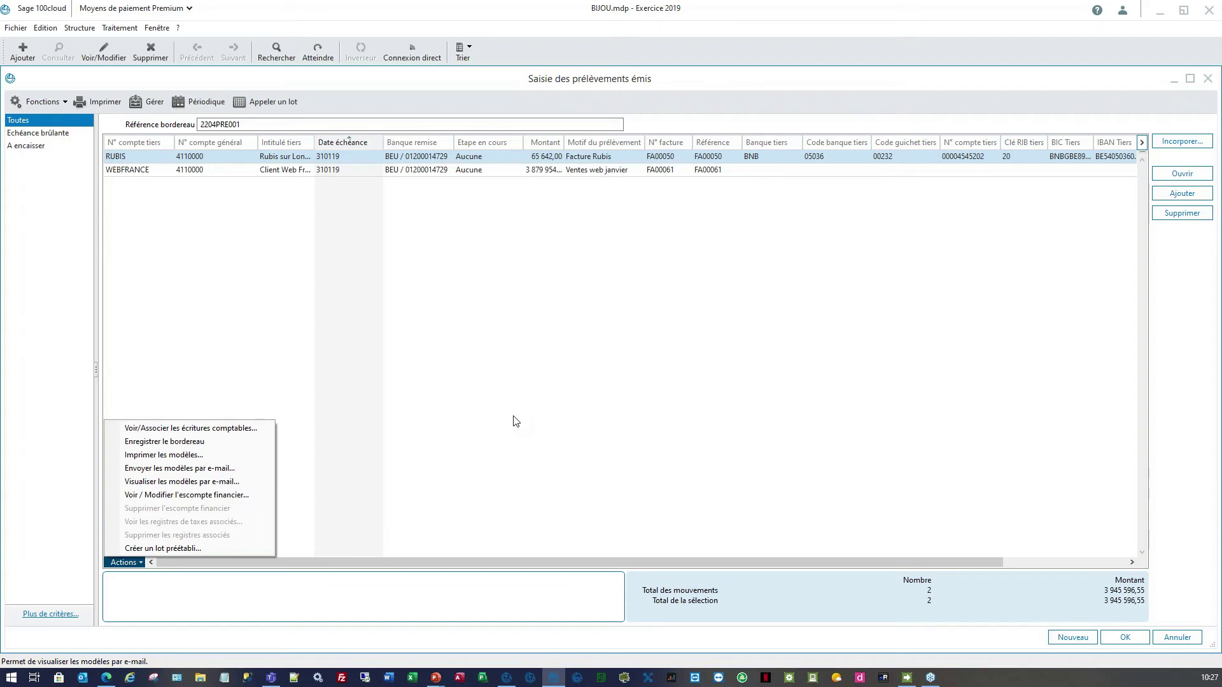
Open the management of direct debits, filter on the stage Aucune, and mark all direct debits from RUBIS to CRIST
{"action": "left_click", "coordinate": [148, 100]}
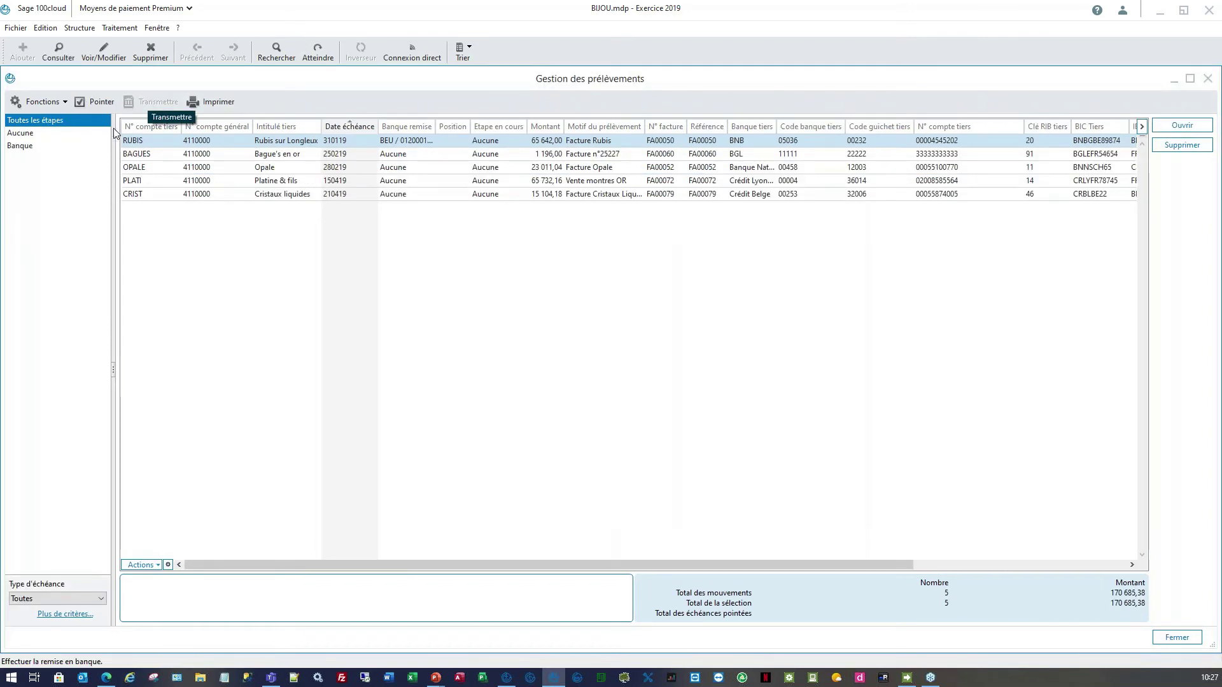
{"action": "left_click", "coordinate": [33, 134]}
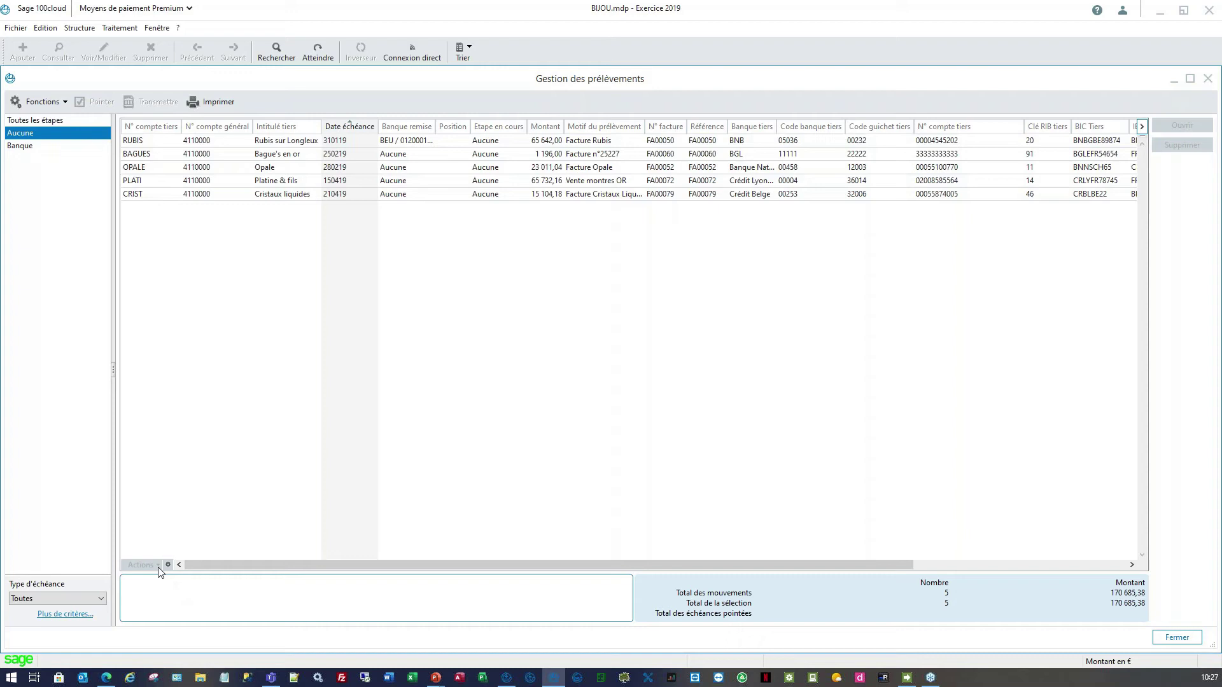
{"action": "left_click", "coordinate": [412, 142]}
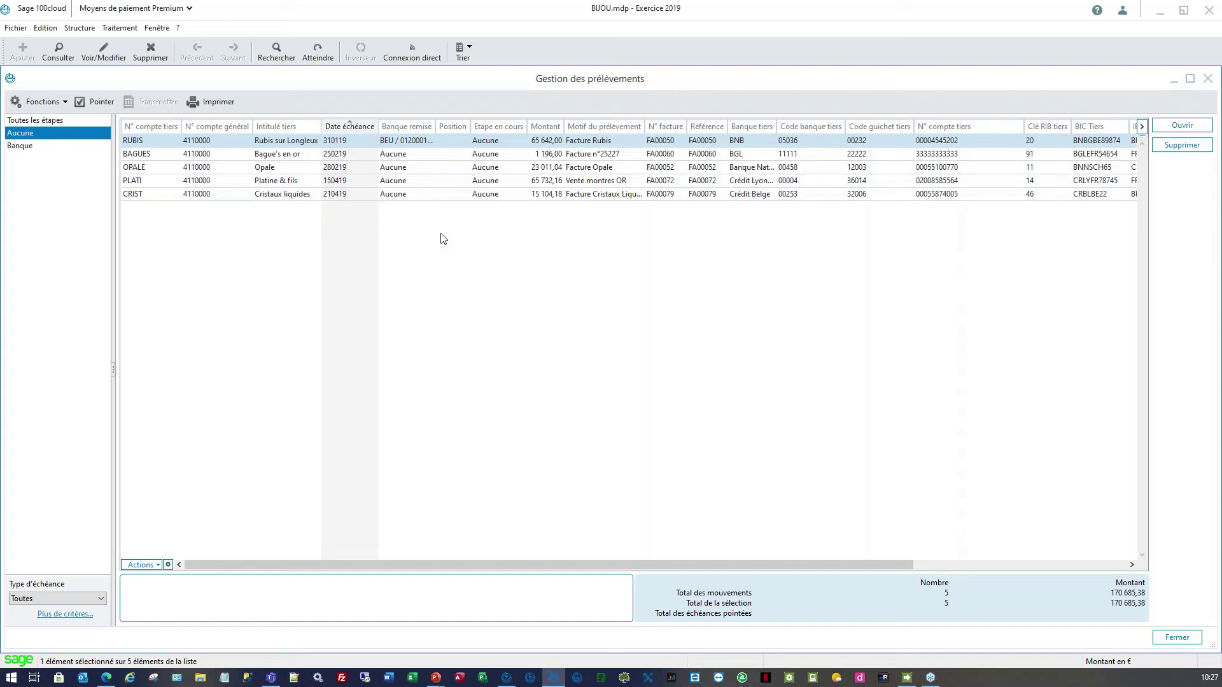
{"action": "left_click", "coordinate": [373, 195], "text": "shift"}
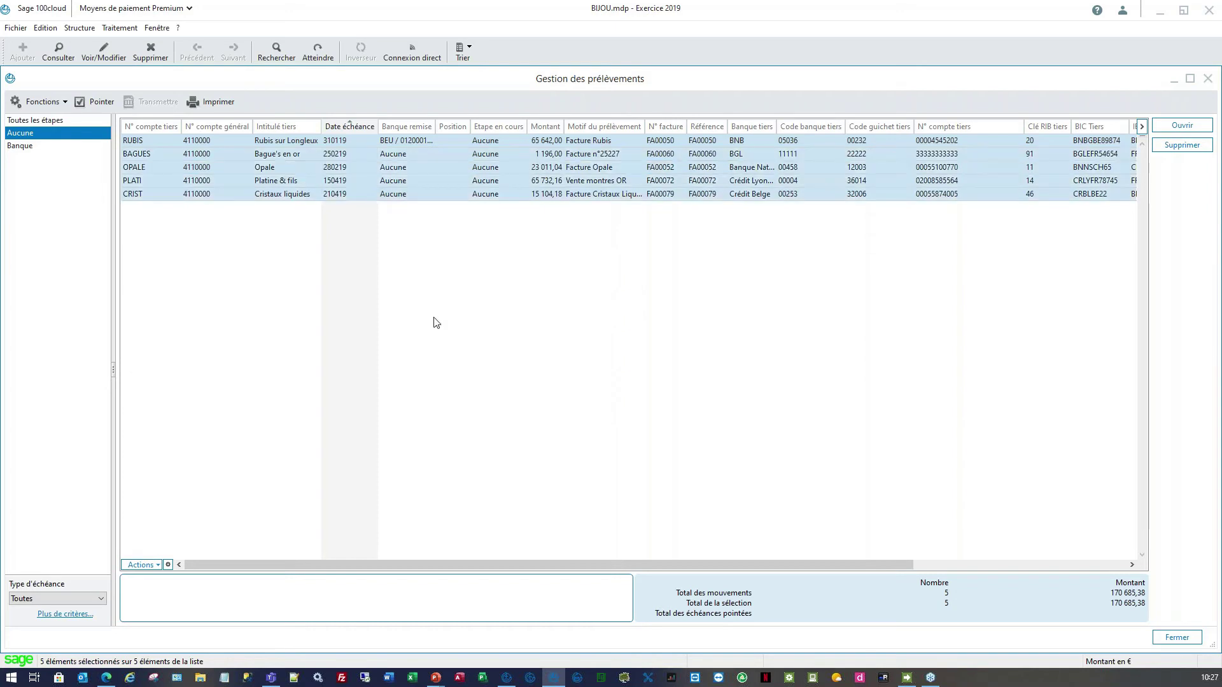
{"action": "left_click", "coordinate": [95, 102]}
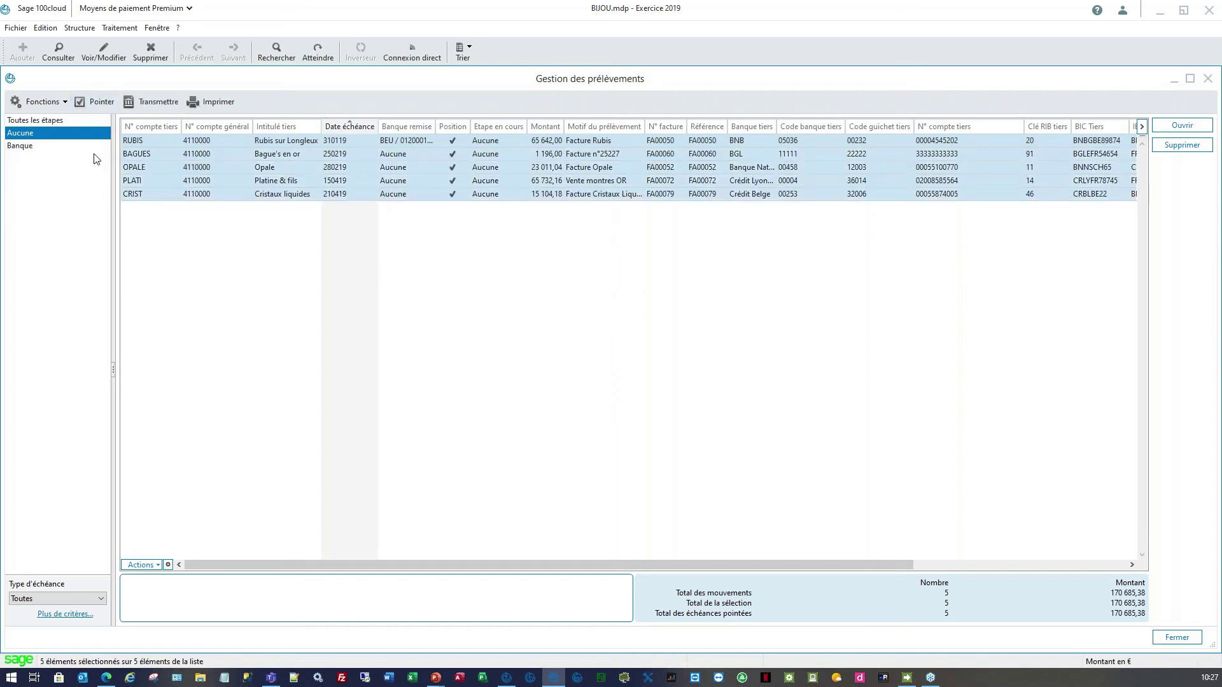
Start transmitting the marked direct debits with remittance mode Fichier magnétique, without printing the accompanying slip or the list of movements
{"action": "left_click", "coordinate": [158, 102]}
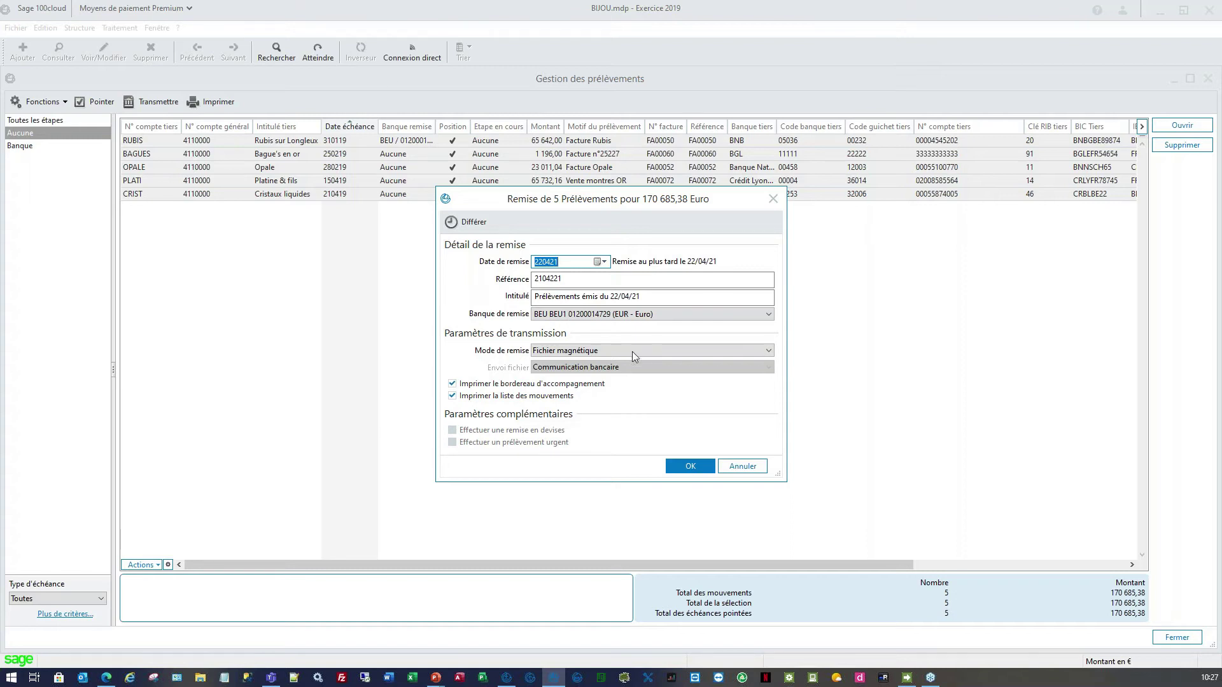
{"action": "left_click", "coordinate": [569, 351]}
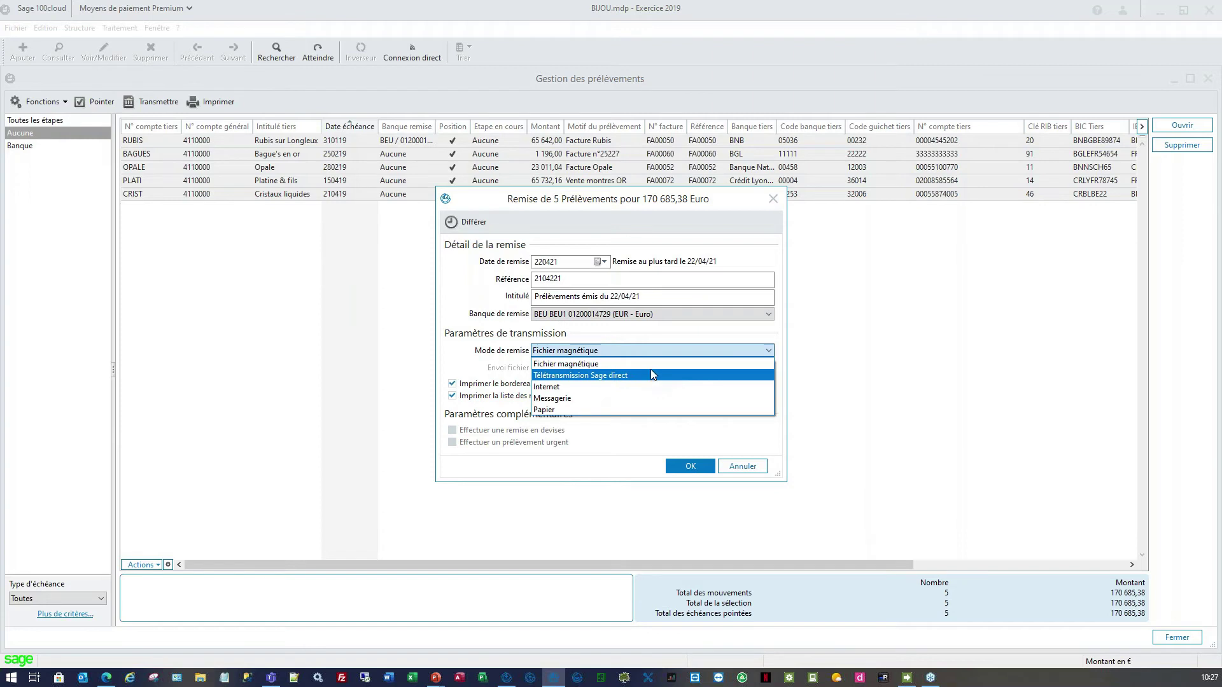
{"action": "left_click", "coordinate": [653, 365]}
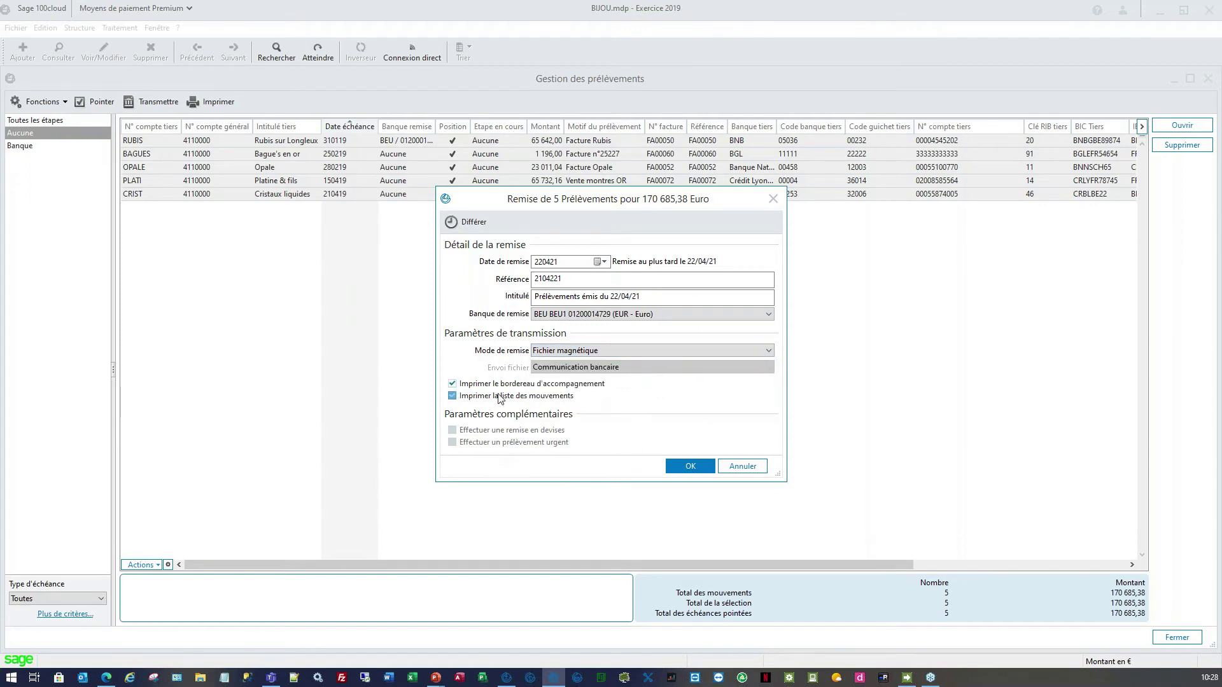
{"action": "left_click", "coordinate": [519, 385]}
{"action": "left_click", "coordinate": [532, 397]}
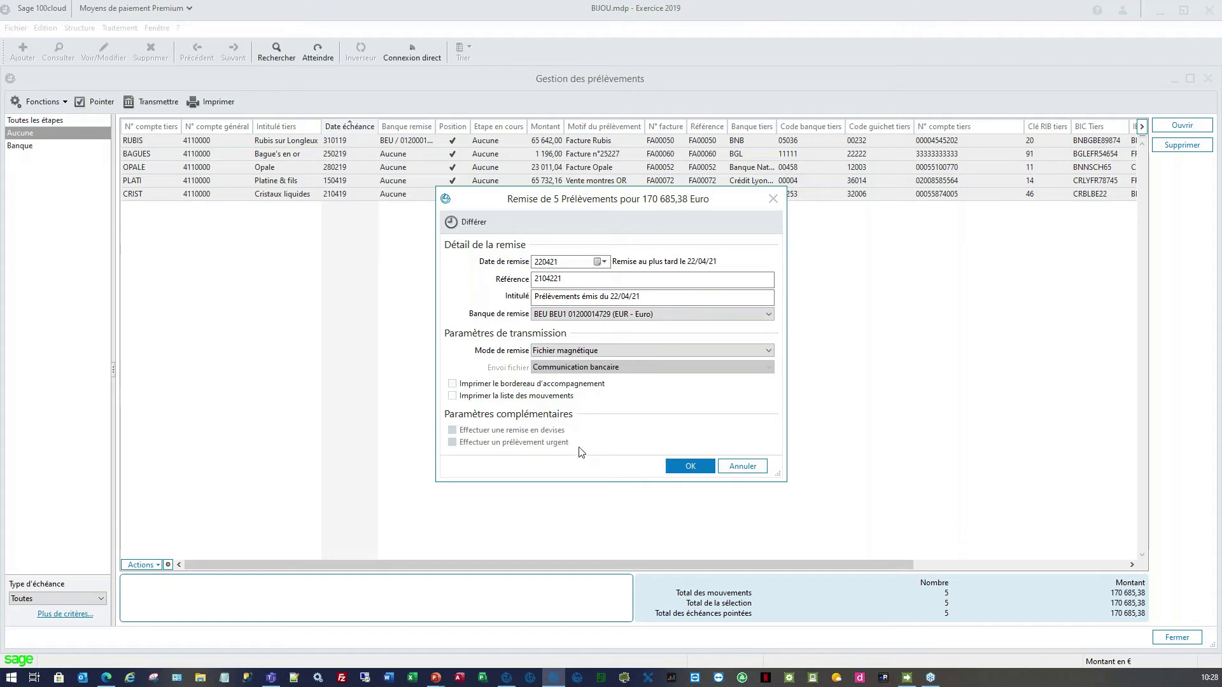
Confirm the remittance and save it as PRESEPABEU.XML in the Emis folder, replacing the existing file
{"action": "left_click", "coordinate": [688, 464]}
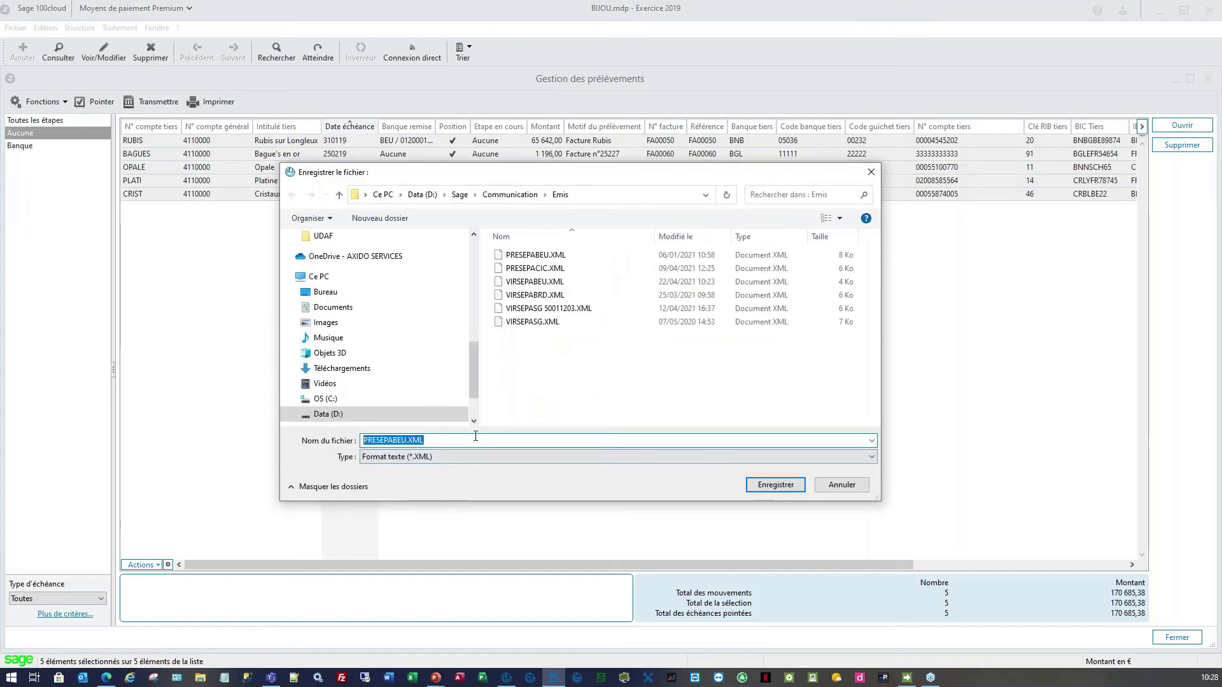
{"action": "left_click", "coordinate": [481, 439]}
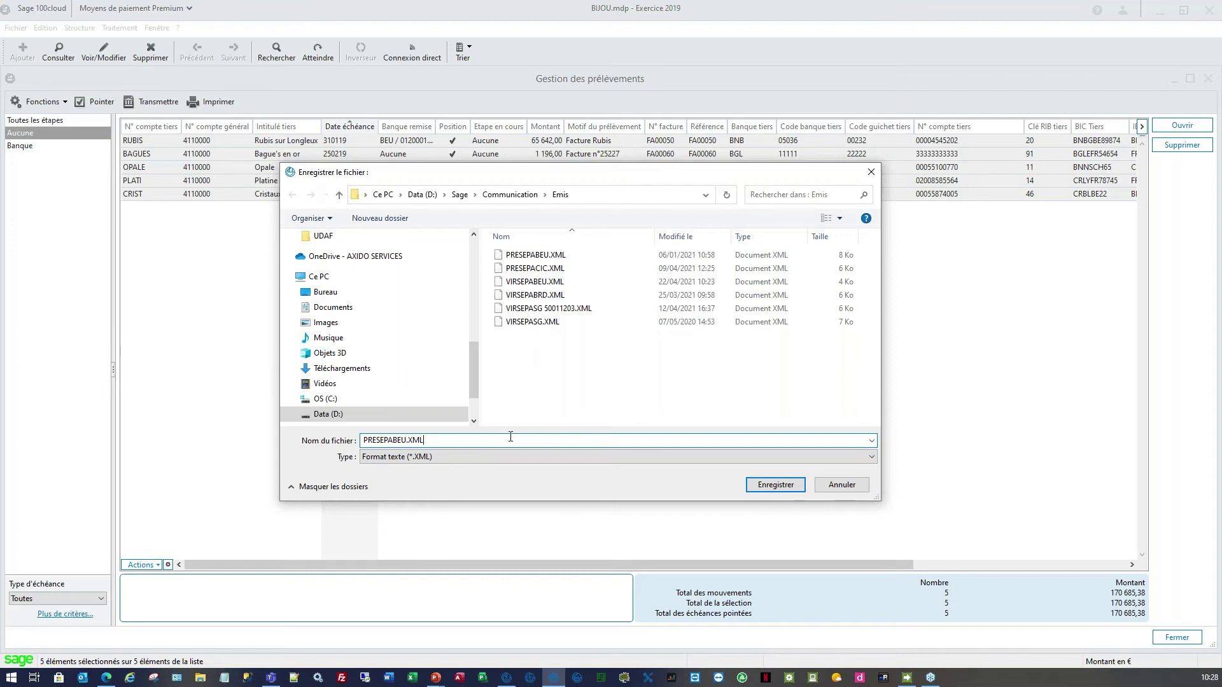
{"action": "left_click", "coordinate": [767, 487]}
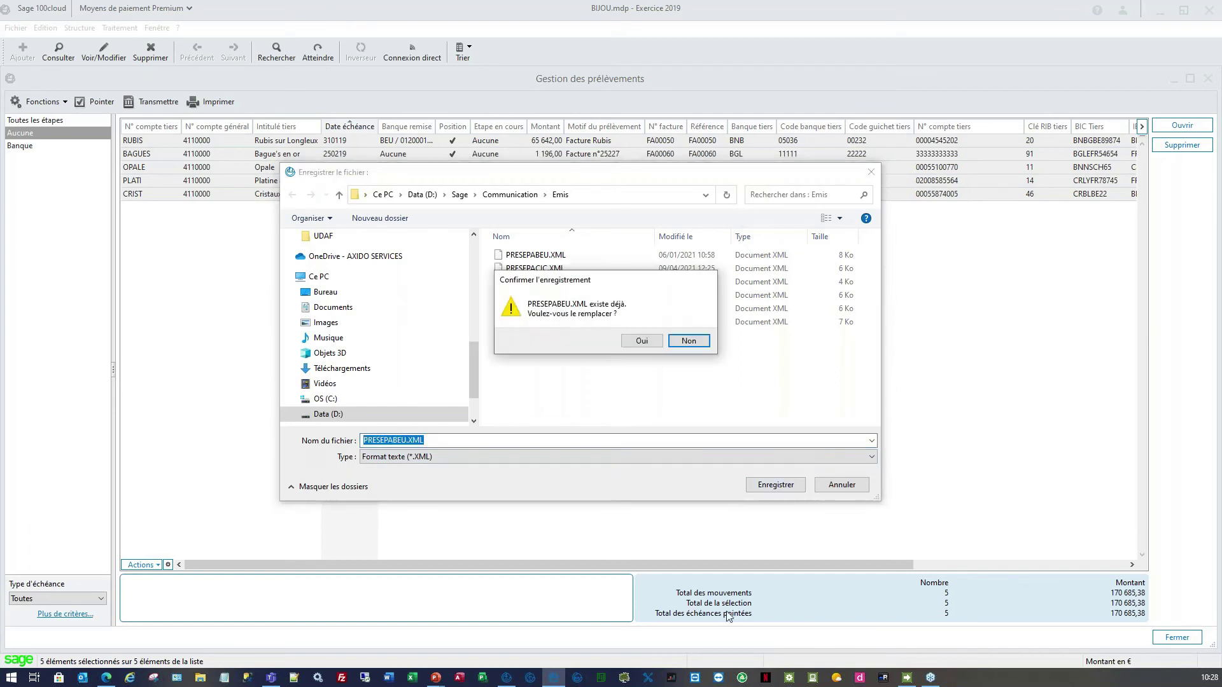
{"action": "left_click", "coordinate": [643, 343]}
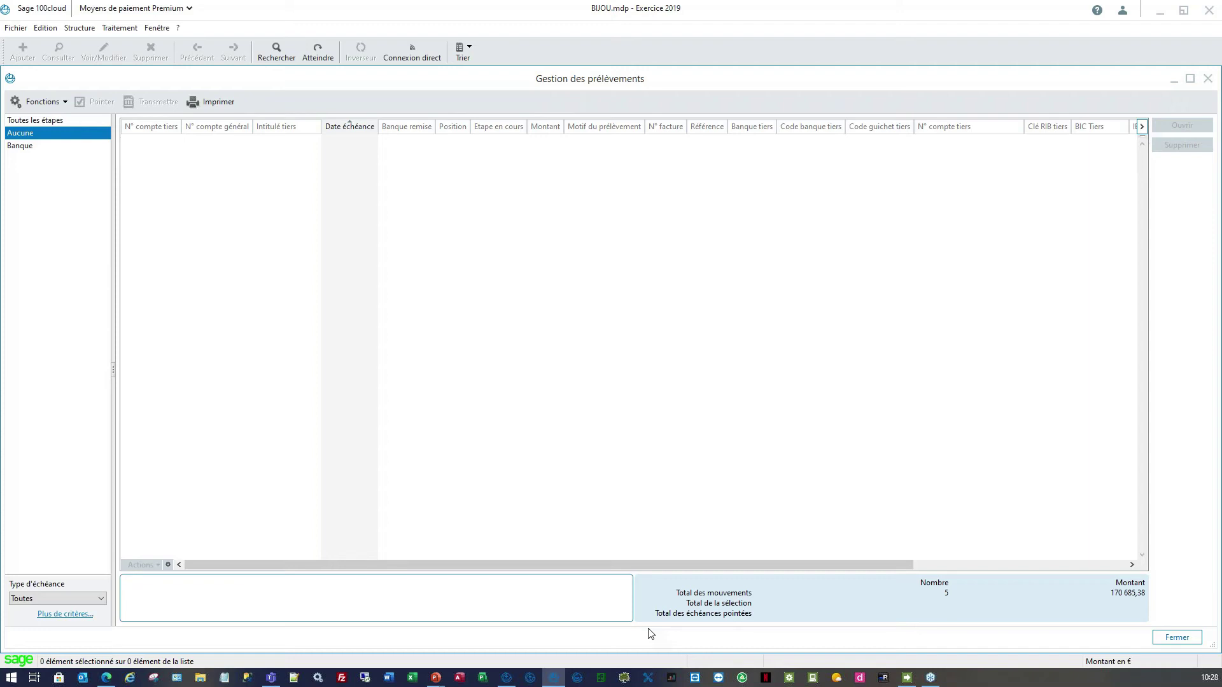
Close the direct debit management and switch to Sage directFinance with its window maximized
{"action": "left_click", "coordinate": [1171, 638]}
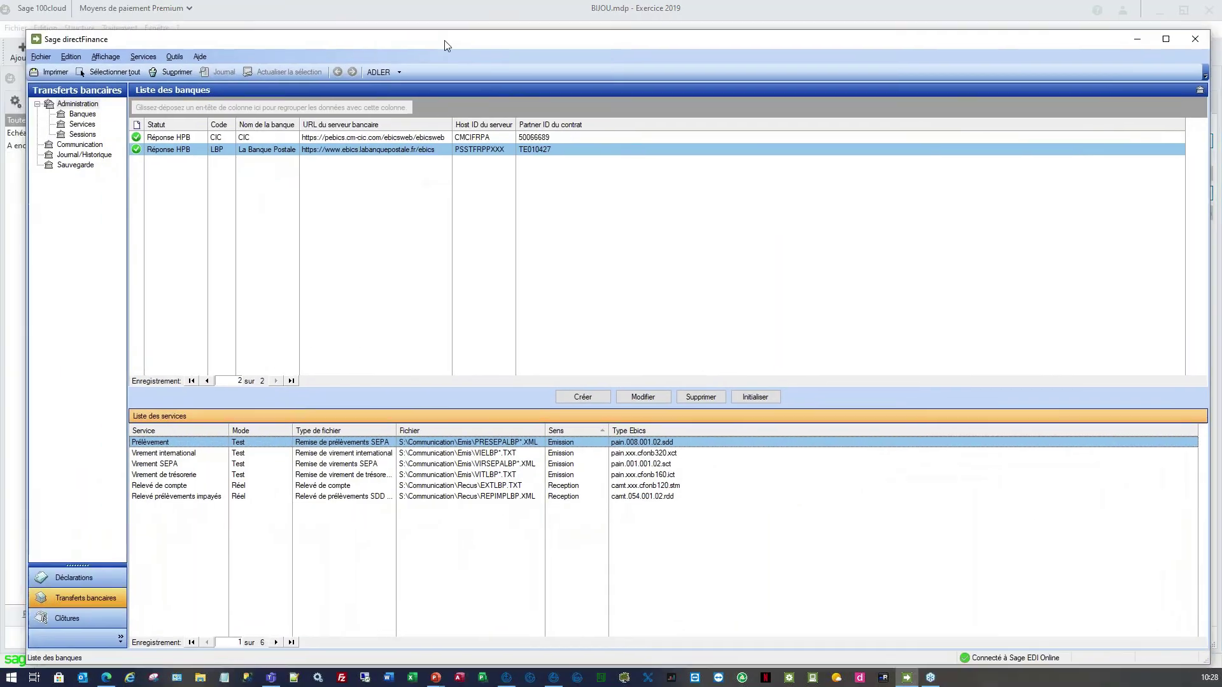
{"action": "left_click_drag", "start_coordinate": [444, 40], "coordinate": [421, 24]}
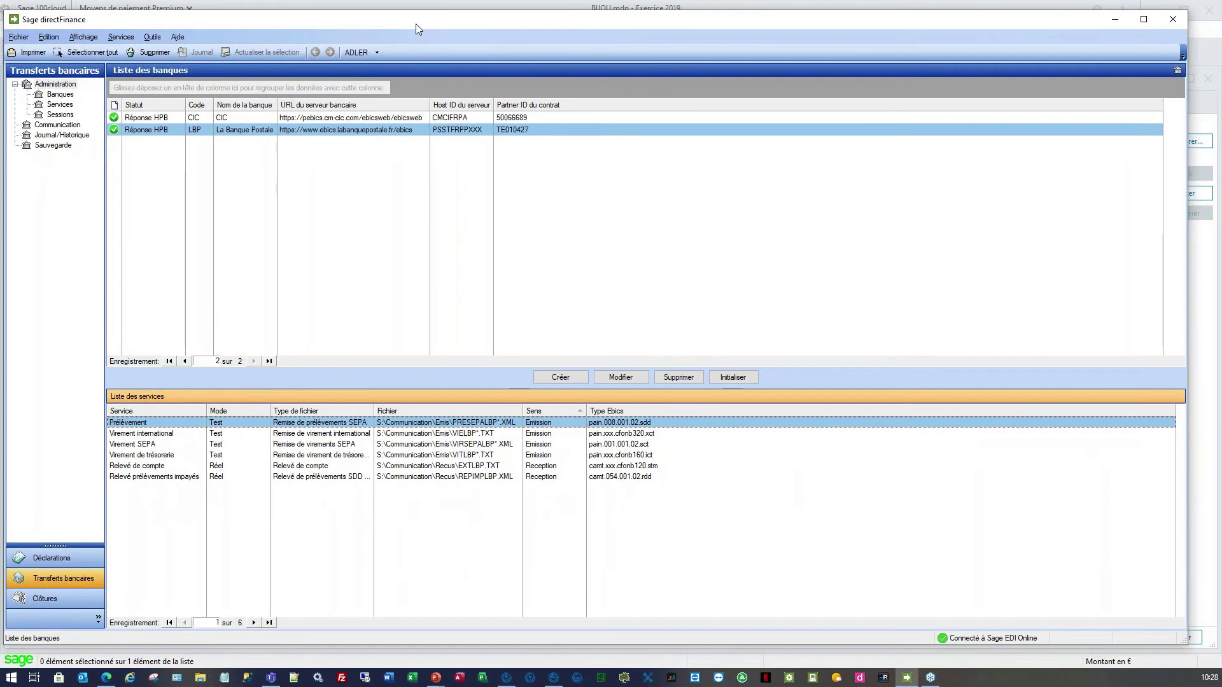
{"action": "double_click", "coordinate": [415, 24]}
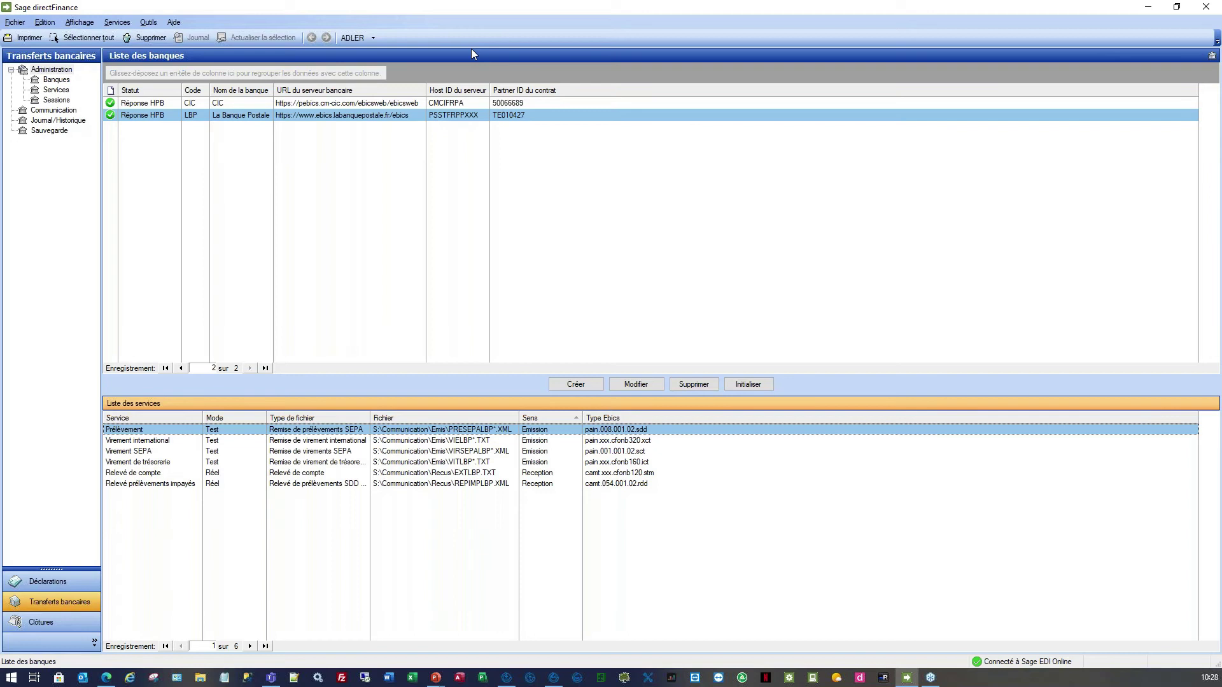
Examine the CIC bank's services, from Virement SEPA through Prélèvement to Relevé prélèvements impayés
{"action": "left_click", "coordinate": [435, 105]}
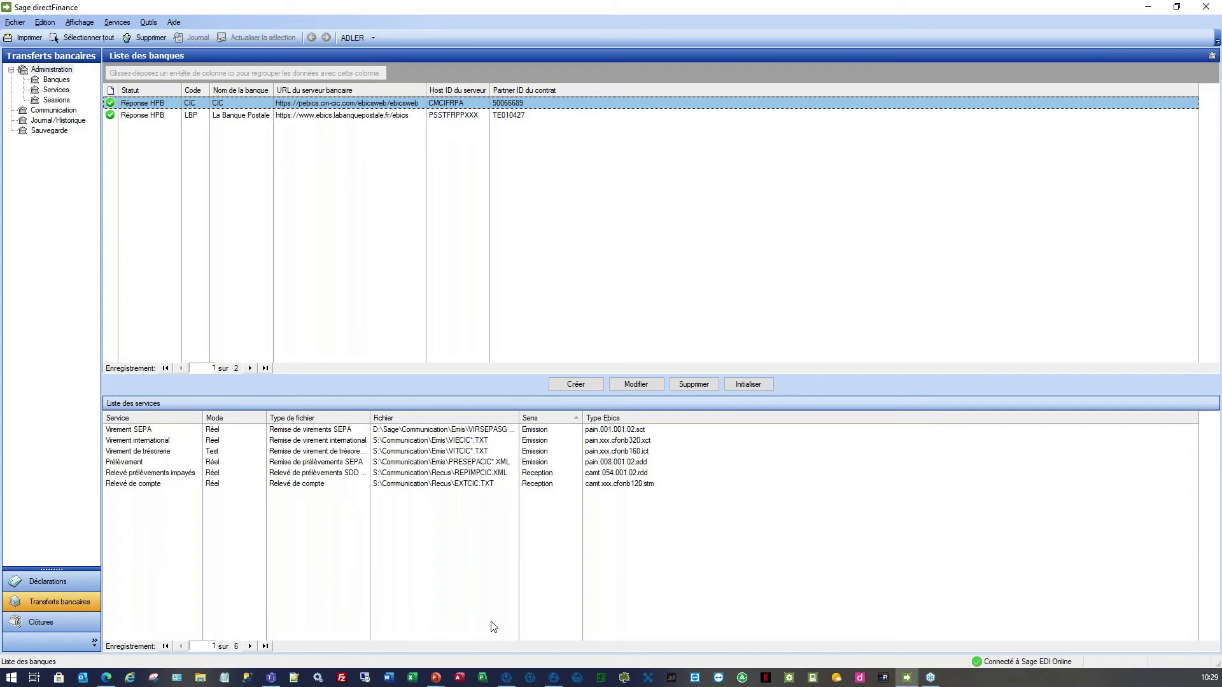
{"action": "left_click", "coordinate": [145, 432]}
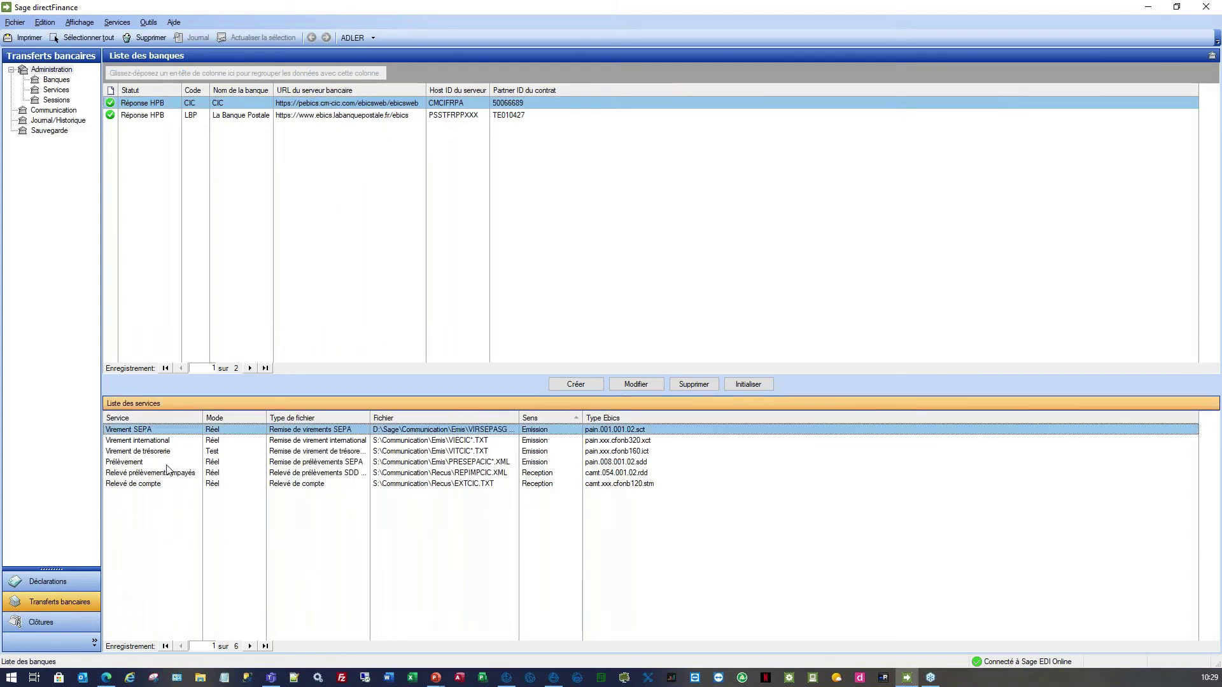
{"action": "left_click", "coordinate": [171, 442]}
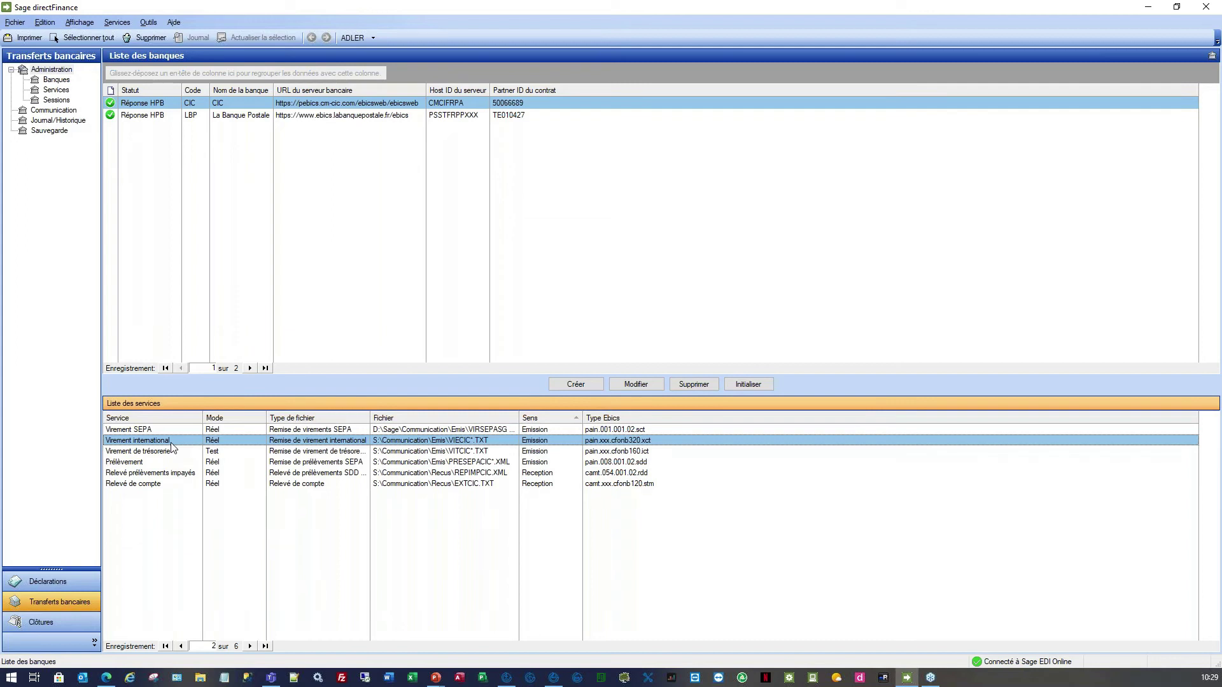
{"action": "left_click", "coordinate": [155, 453]}
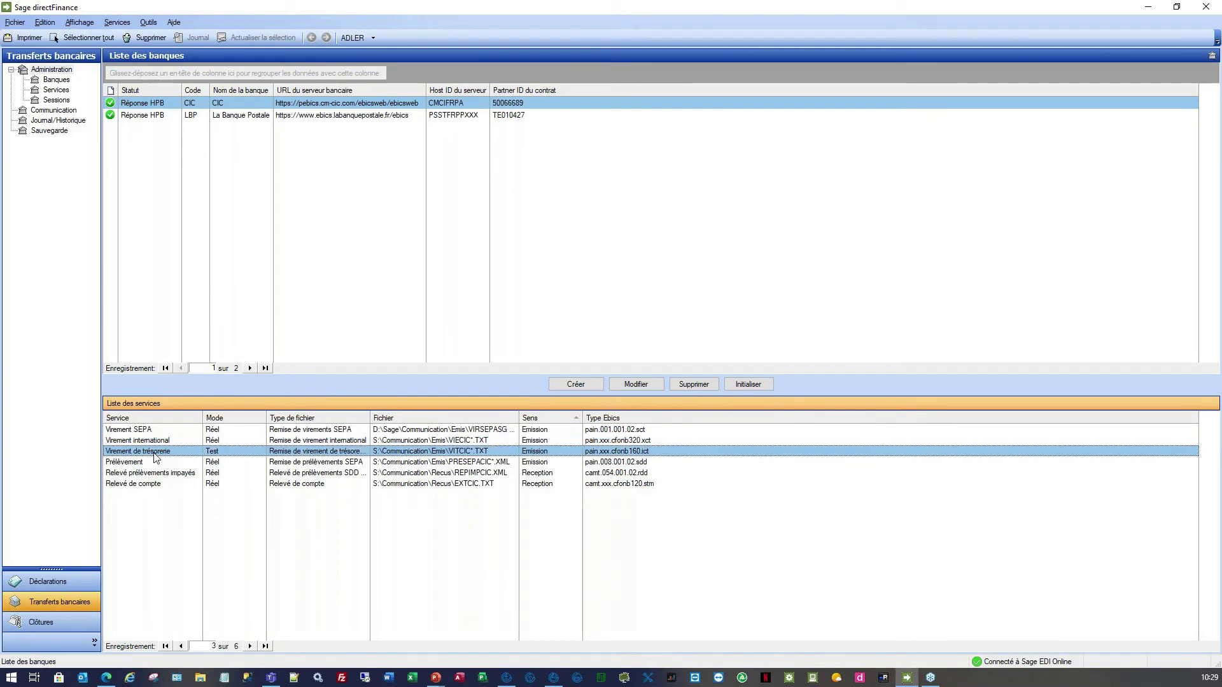
{"action": "left_click", "coordinate": [140, 463]}
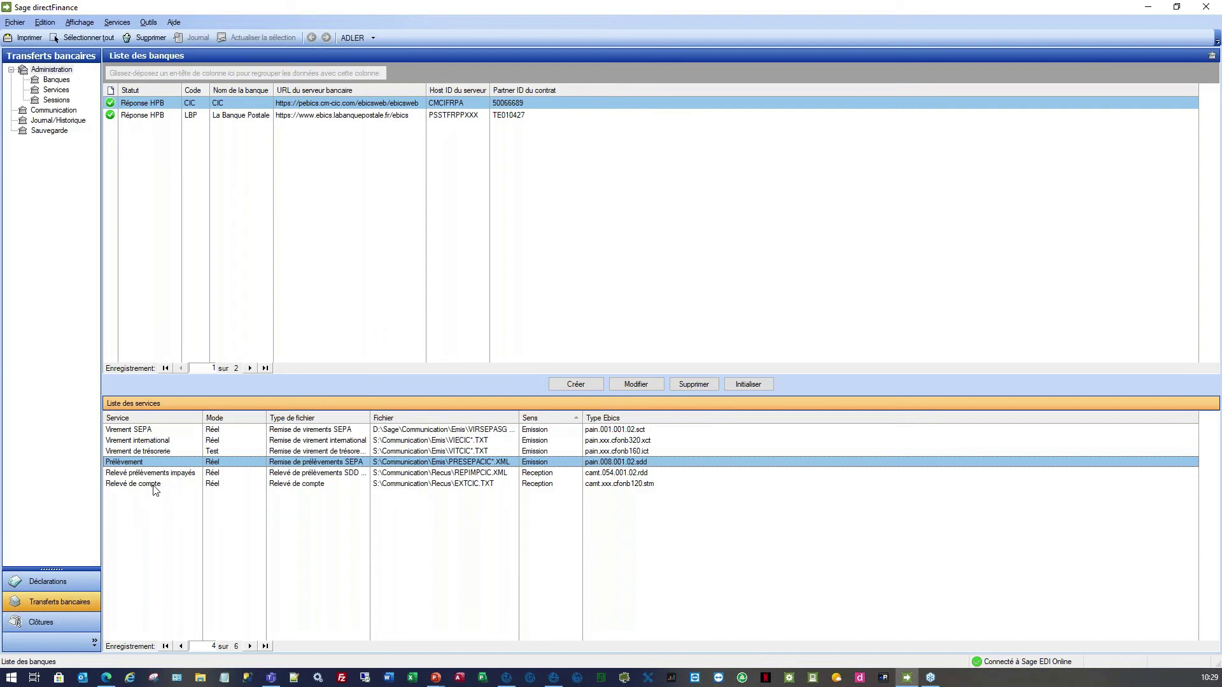
{"action": "left_click", "coordinate": [164, 475]}
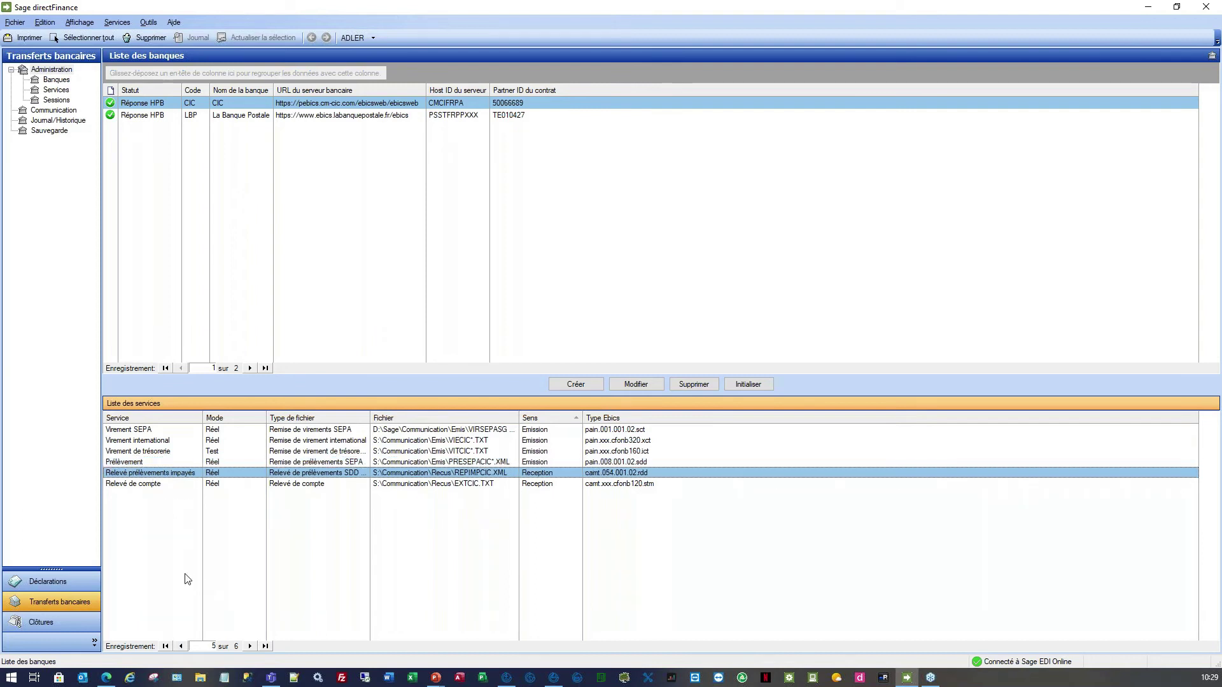
Display La Banque Postale's services, and back in Sage 100cloud Moyens de paiement abandon the unsaved direct debit entry
{"action": "left_click", "coordinate": [220, 117]}
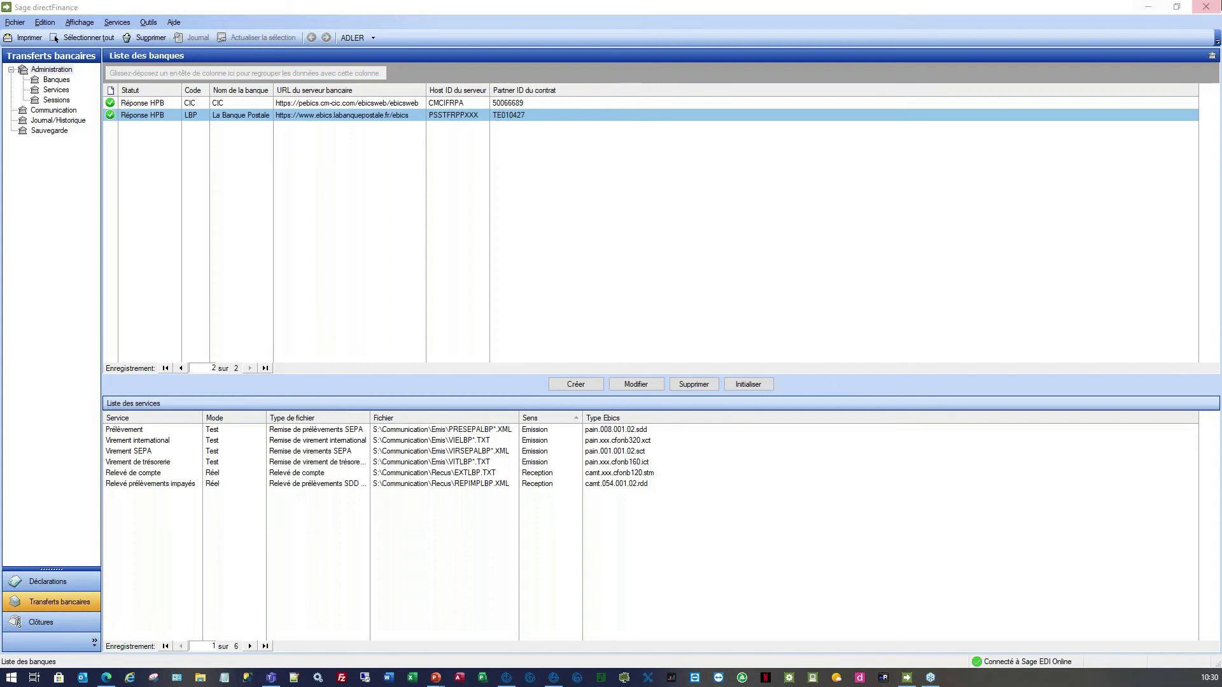
{"action": "left_click", "coordinate": [1147, 6]}
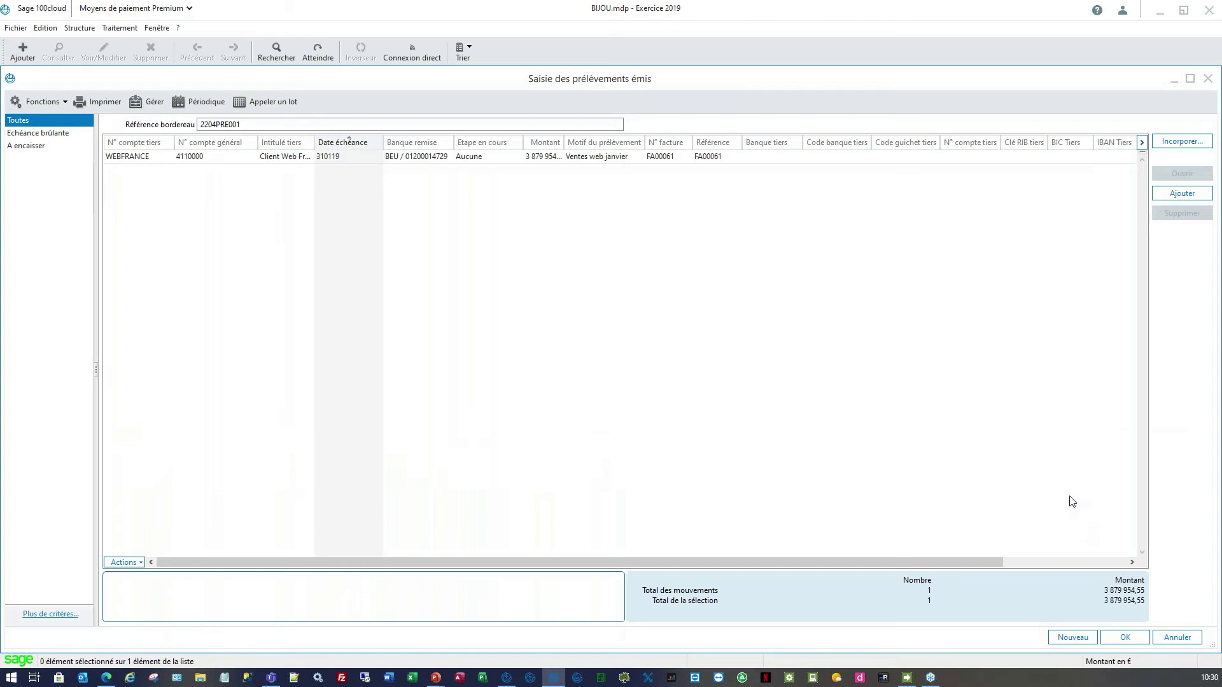
{"action": "left_click", "coordinate": [1177, 638]}
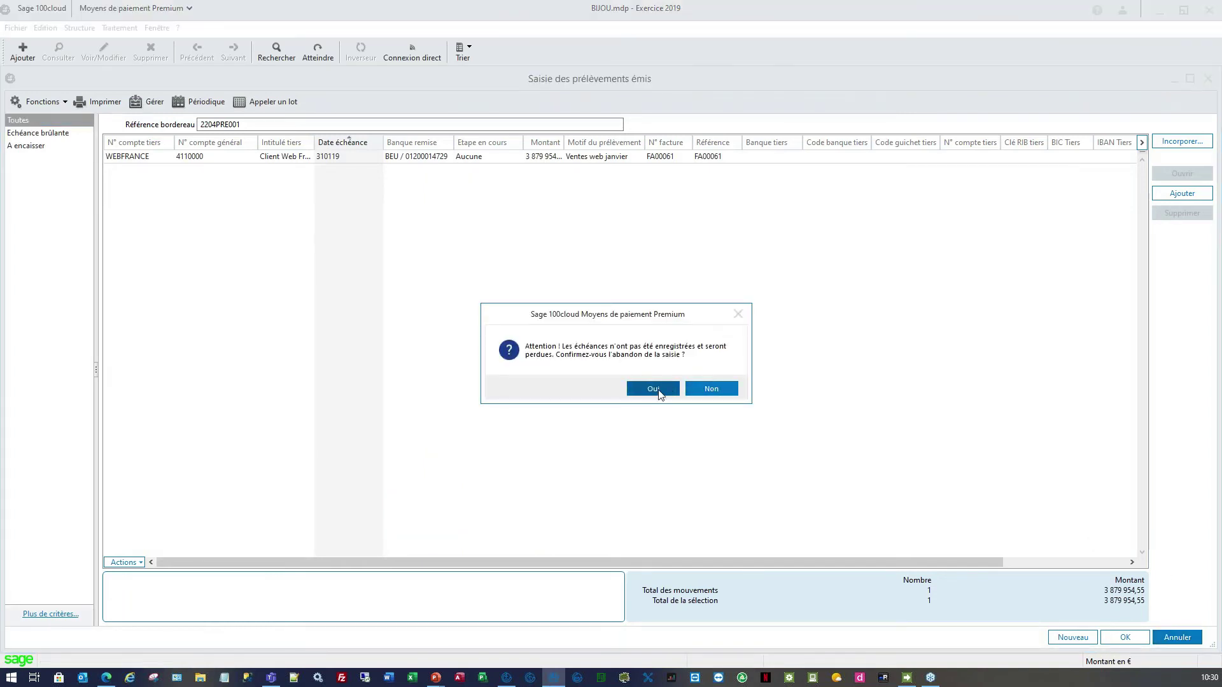
{"action": "left_click", "coordinate": [654, 388]}
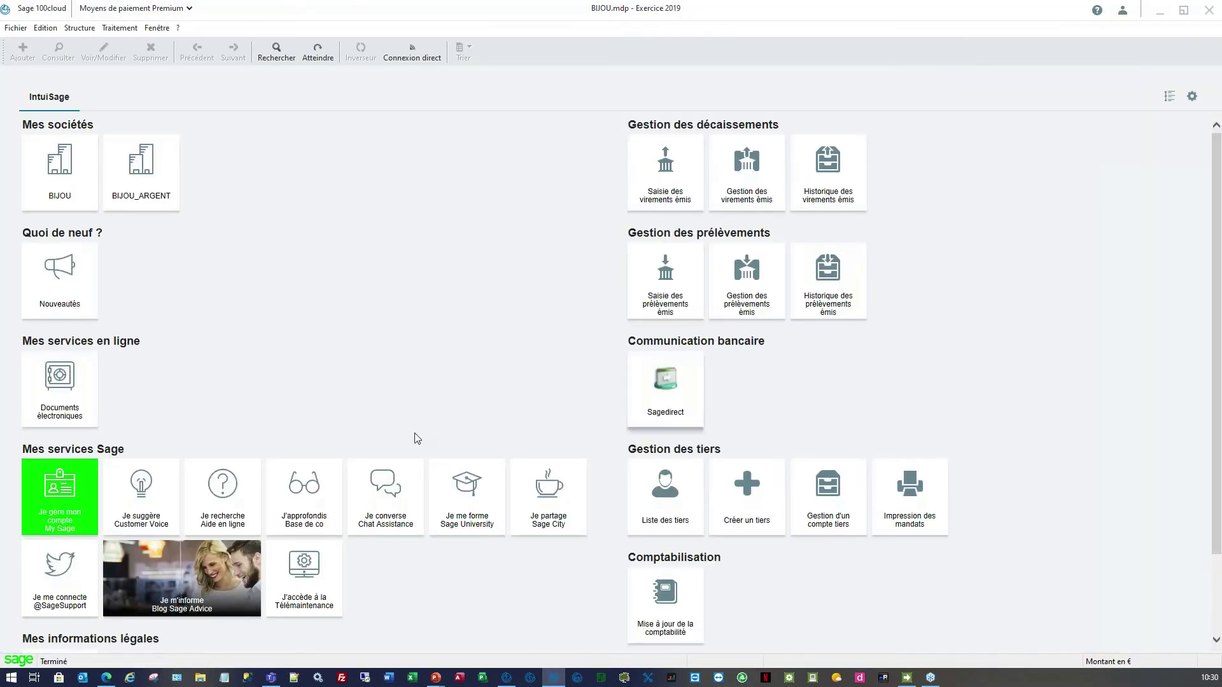
View the blank form for adding a direct debit in a new entry of issued direct debits, and cancel the form
{"action": "left_click", "coordinate": [121, 28]}
{"action": "mouse_move", "coordinate": [141, 57]}
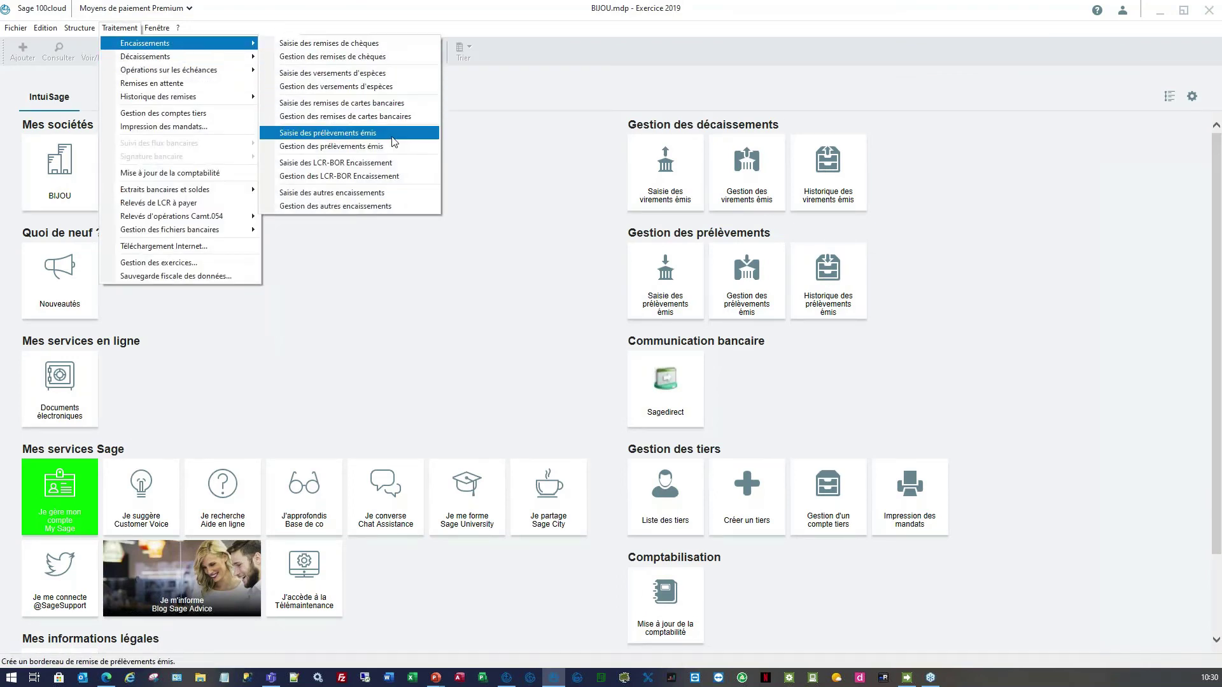
{"action": "left_click", "coordinate": [380, 134]}
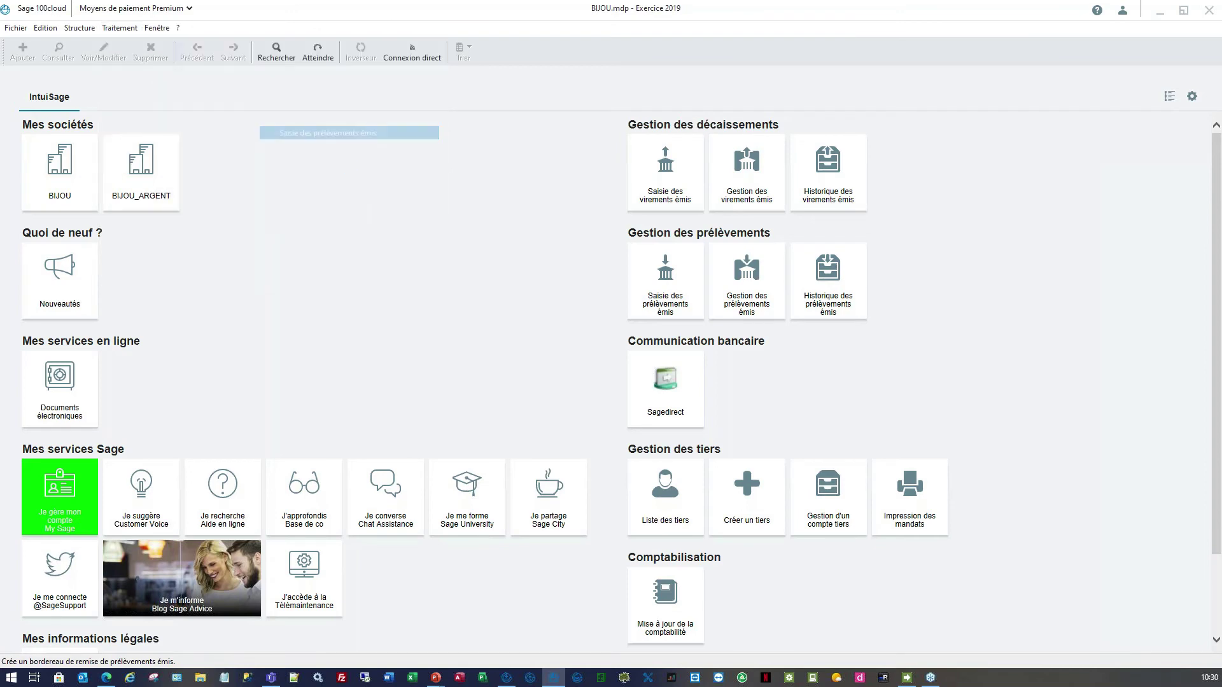
{"action": "left_click", "coordinate": [1174, 194]}
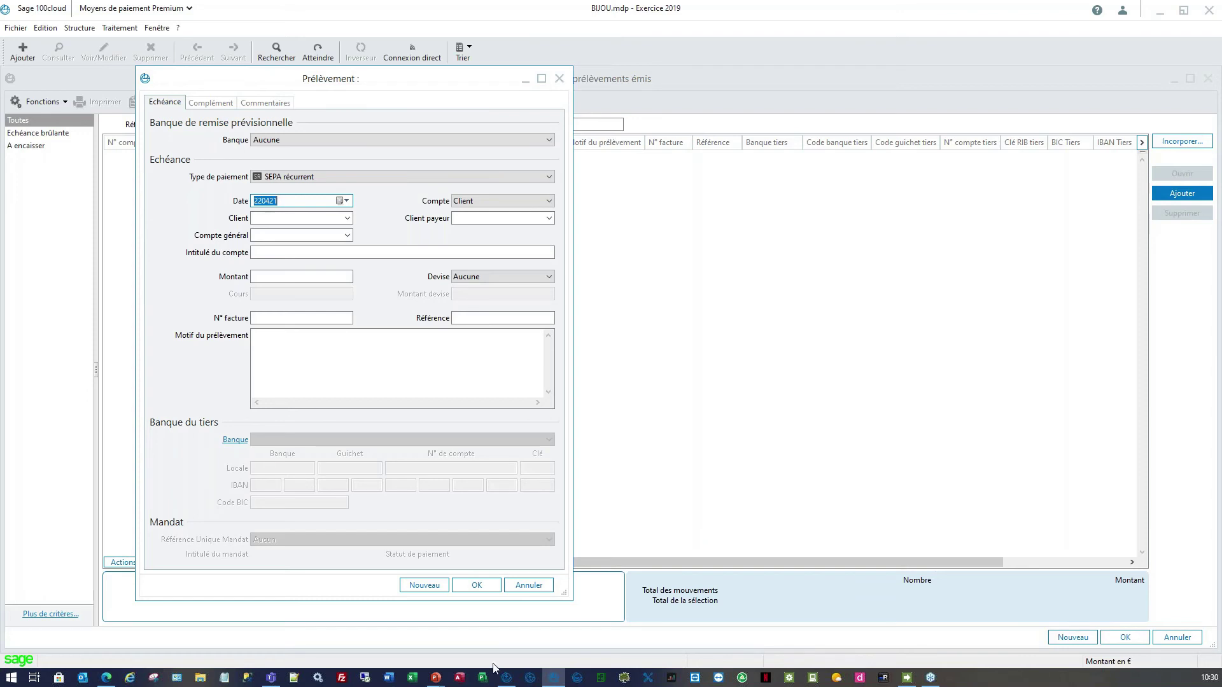
{"action": "left_click", "coordinate": [529, 584]}
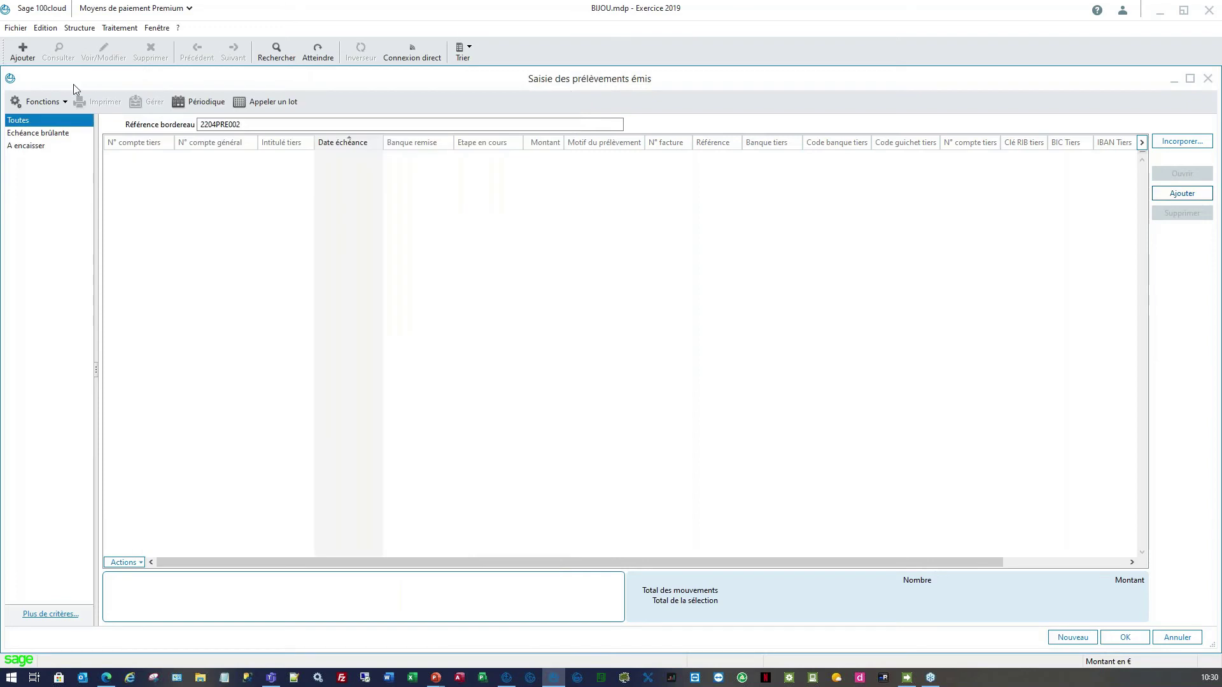
Examine the predefined direct debit batch Prélèvements Abonnements au 31 and return to the batch list
{"action": "left_click", "coordinate": [83, 29]}
{"action": "mouse_move", "coordinate": [98, 89]}
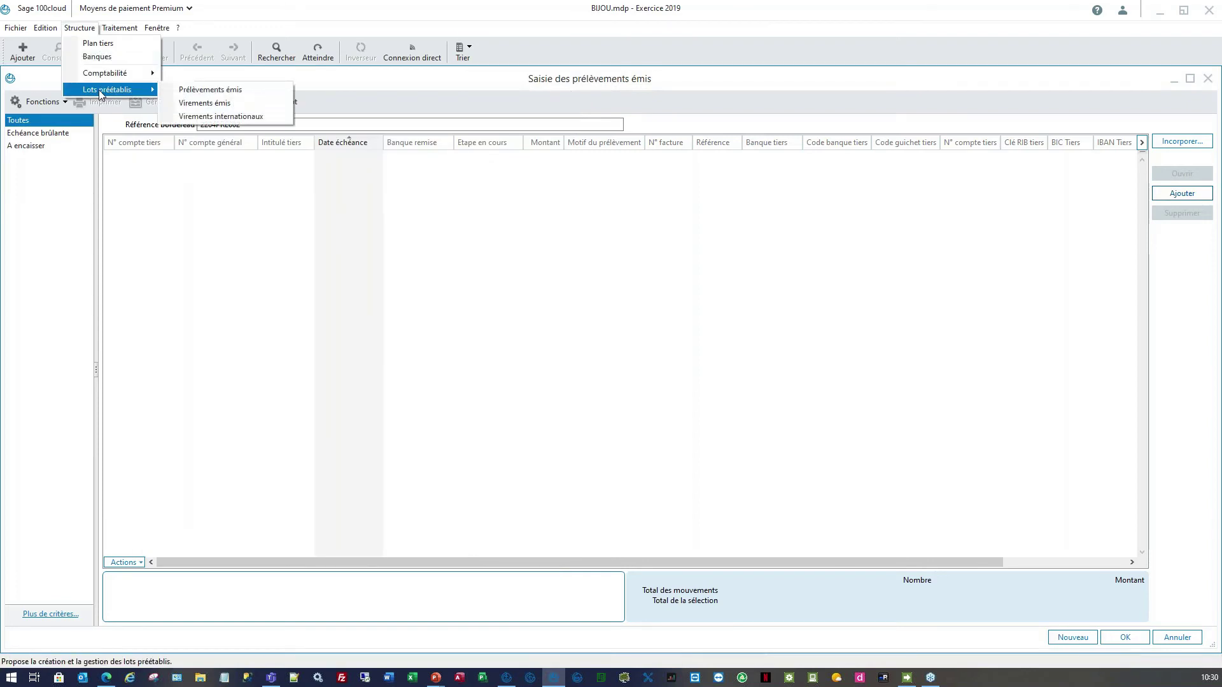
{"action": "left_click", "coordinate": [207, 93]}
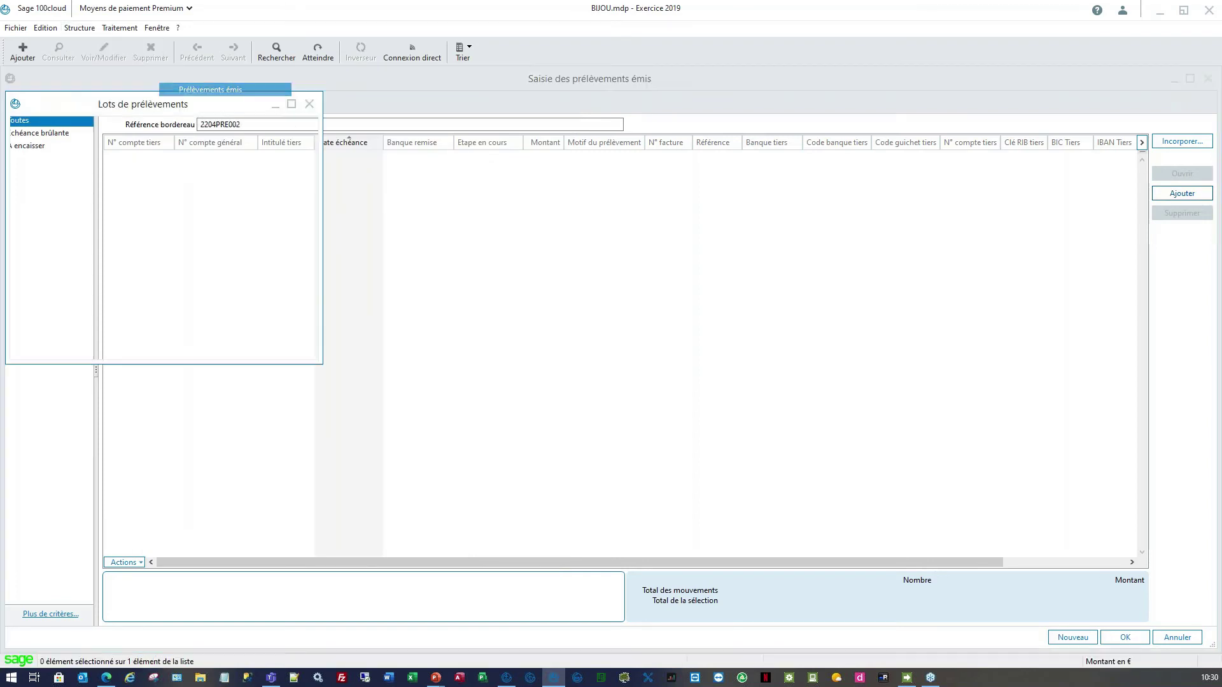
{"action": "double_click", "coordinate": [83, 161]}
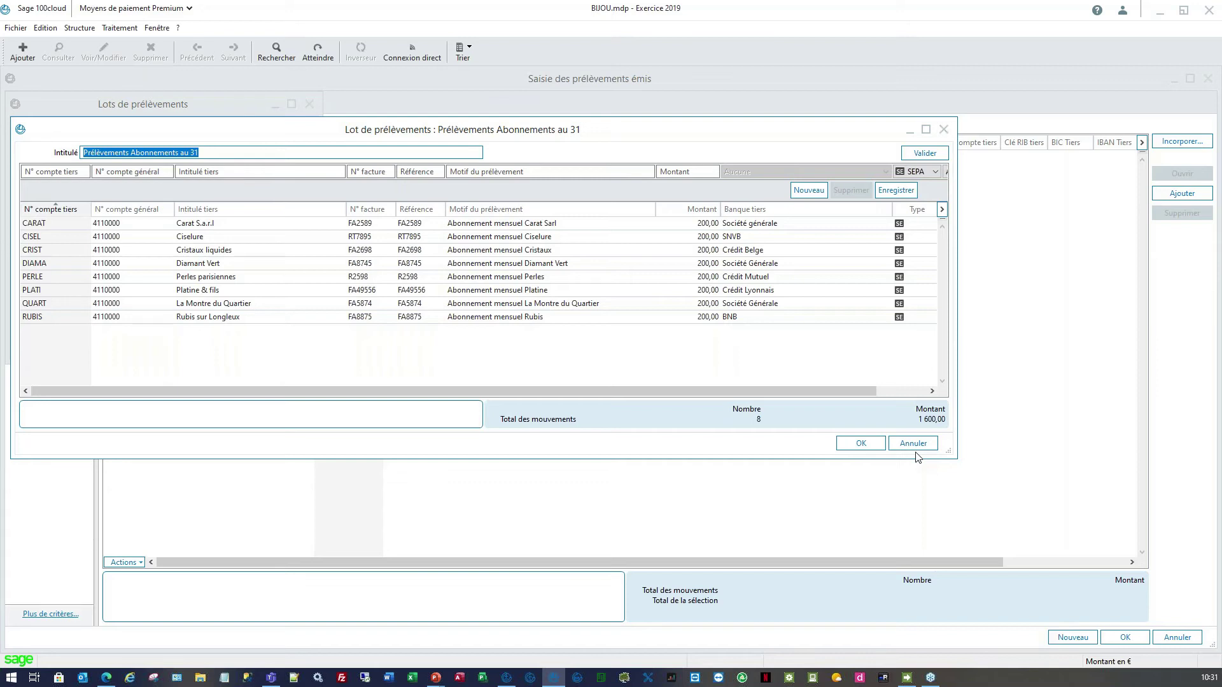
{"action": "left_click", "coordinate": [862, 444]}
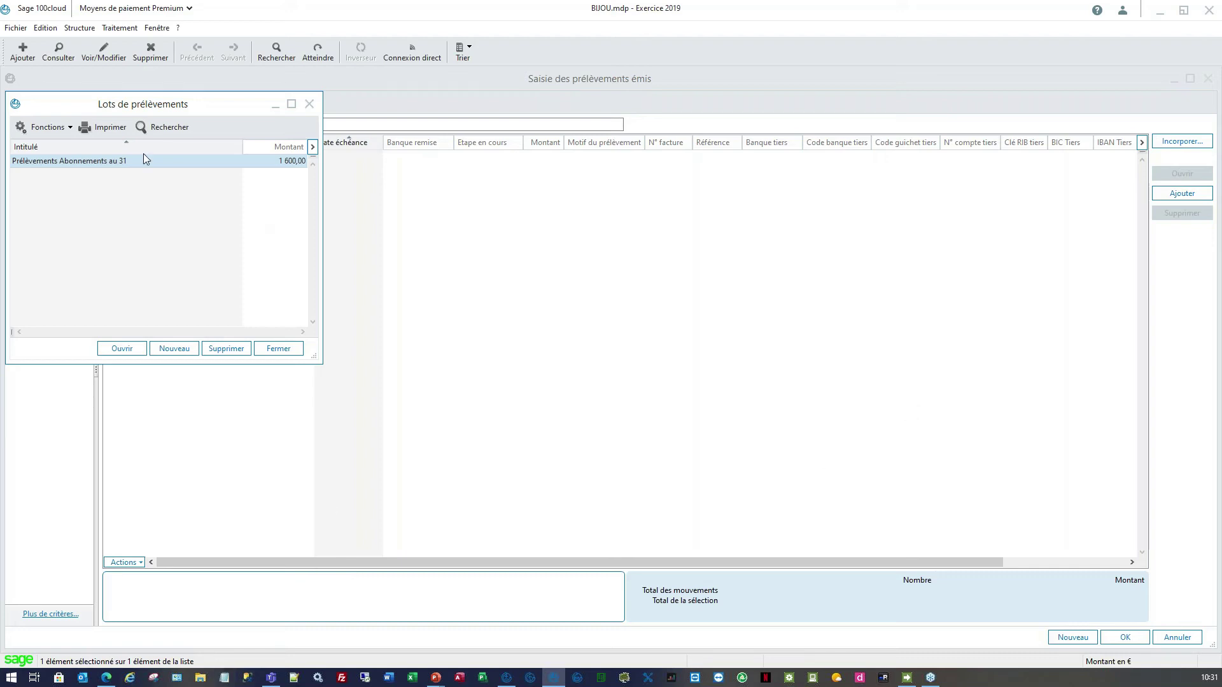
Check the configurable format's import and export options, and close the direct debit batch list and the direct debit entry
{"action": "left_click", "coordinate": [15, 28]}
{"action": "mouse_move", "coordinate": [65, 162]}
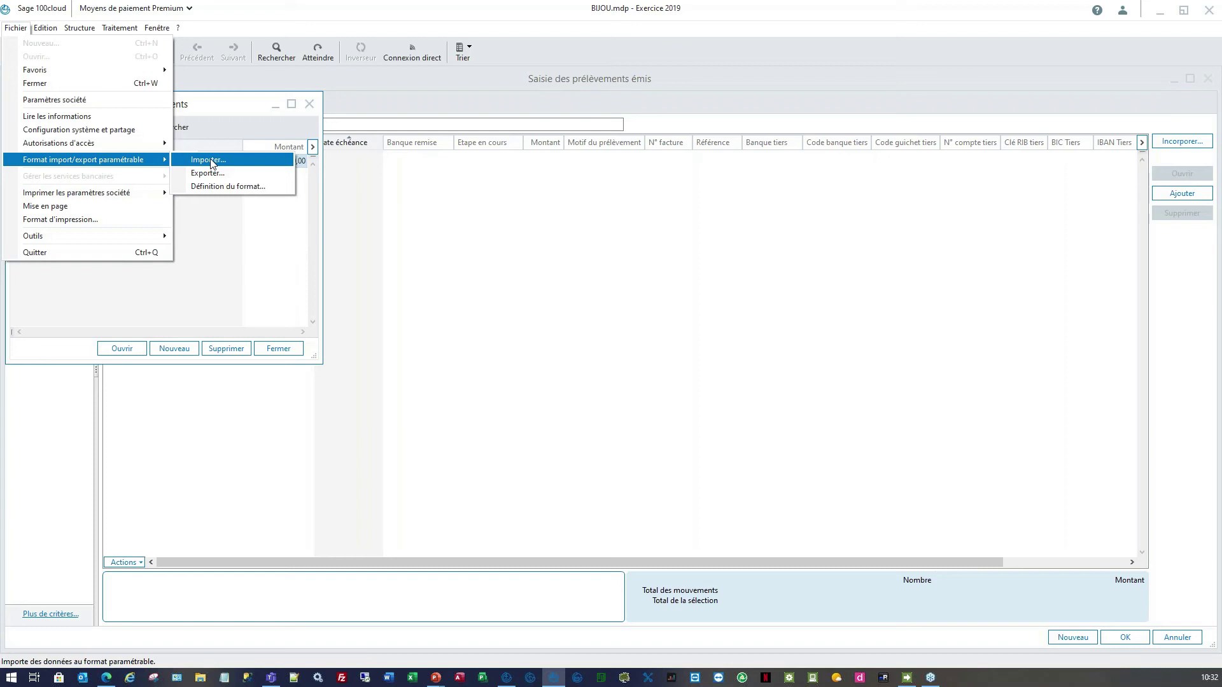
{"action": "left_click_drag", "start_coordinate": [222, 109], "coordinate": [390, 199]}
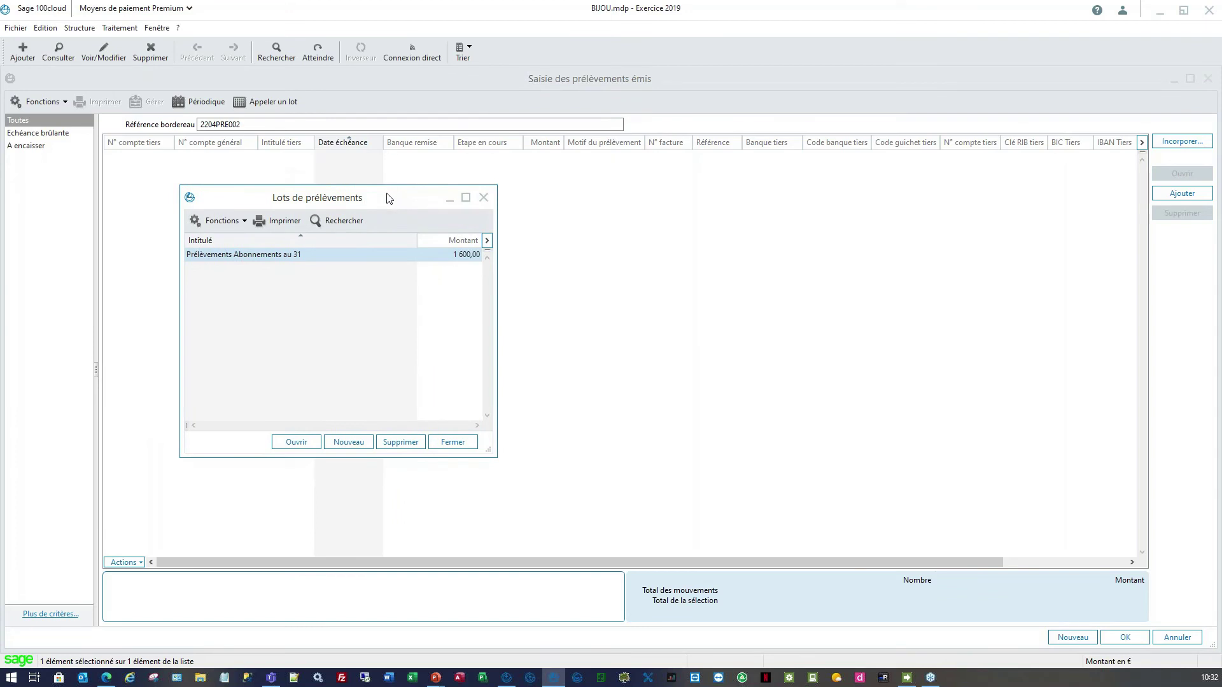
{"action": "left_click", "coordinate": [453, 442]}
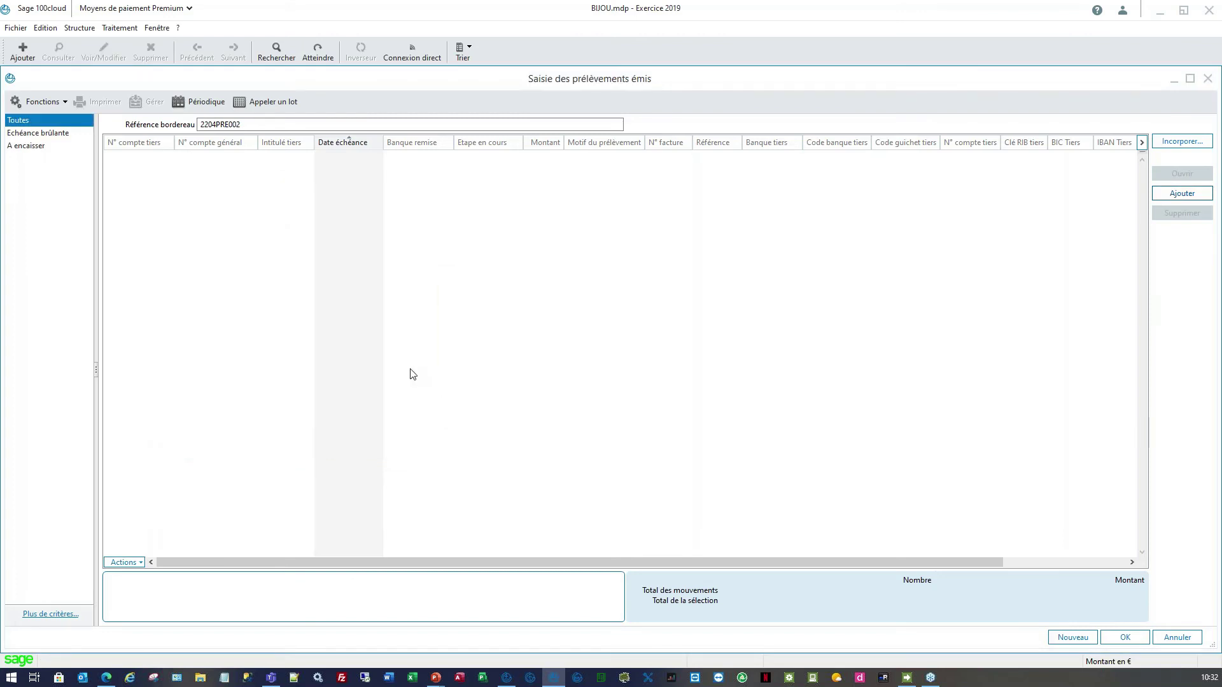
{"action": "key", "text": "Escape"}
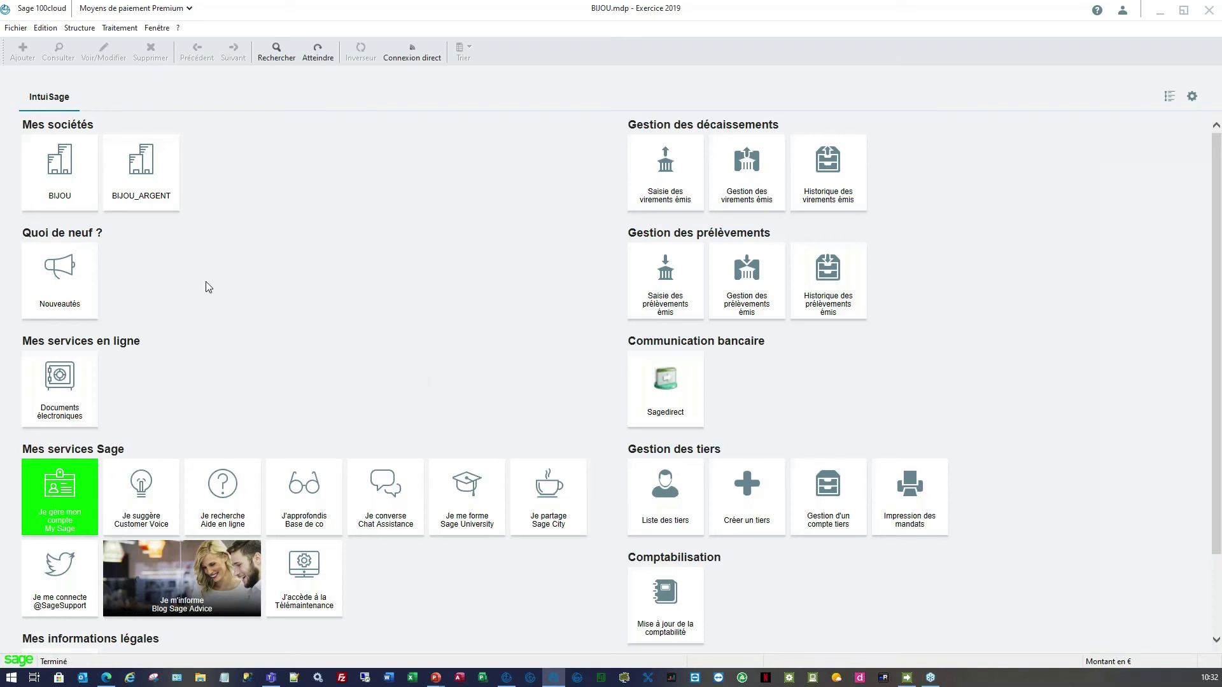
Try to print the accounting journal of the Non comptabilisées due items from the accounting update, with payment mode Tous and no date limit
{"action": "left_click", "coordinate": [133, 29]}
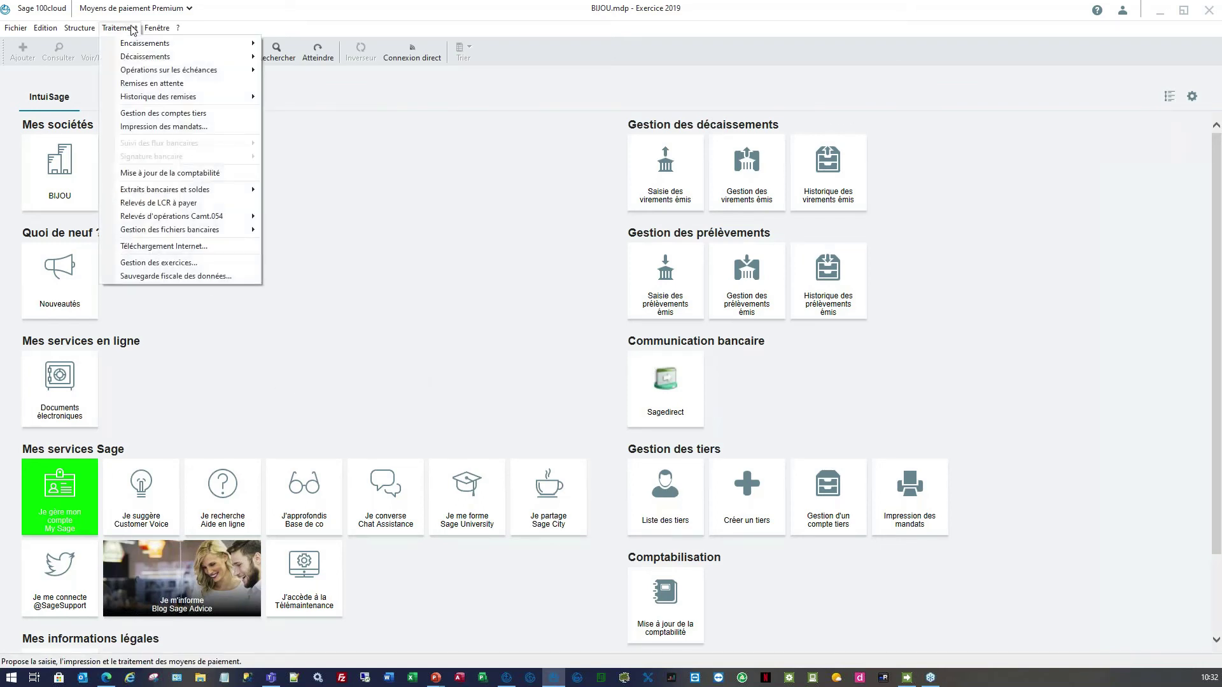
{"action": "left_click", "coordinate": [190, 175]}
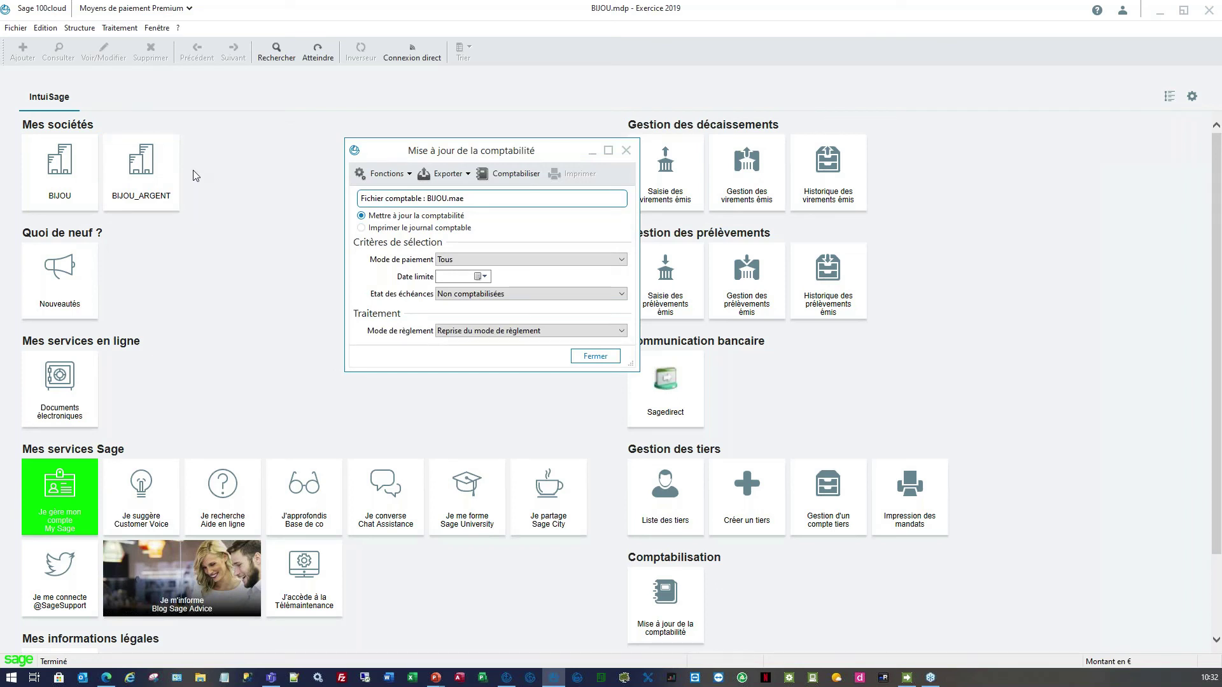
{"action": "left_click", "coordinate": [396, 228]}
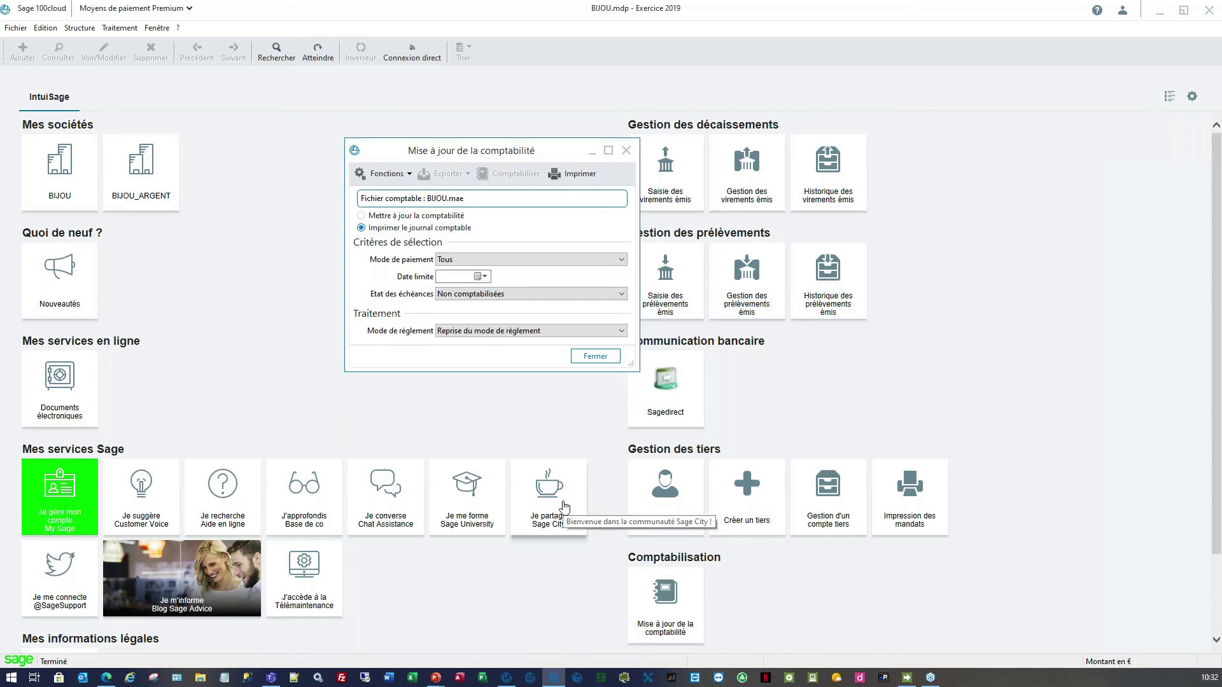
{"action": "left_click", "coordinate": [586, 259]}
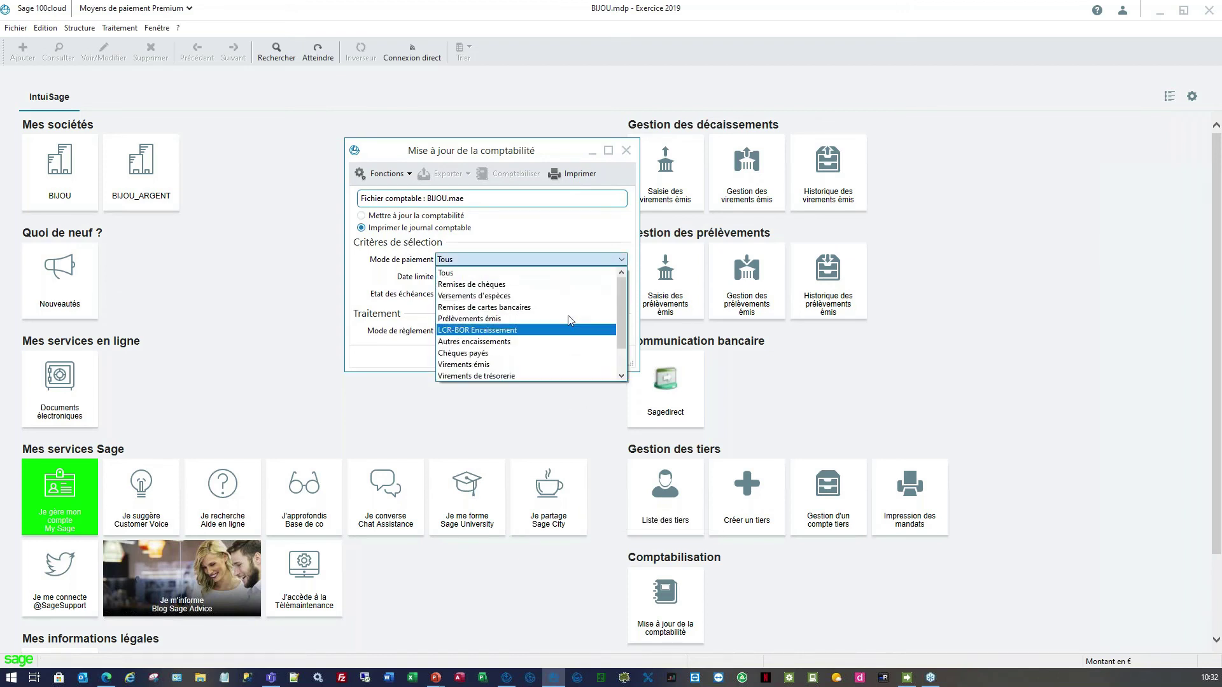
{"action": "scroll", "coordinate": [573, 365], "scroll_direction": "down", "scroll_amount": 1}
{"action": "scroll", "coordinate": [566, 362], "scroll_direction": "up", "scroll_amount": 1}
{"action": "left_click", "coordinate": [464, 274]}
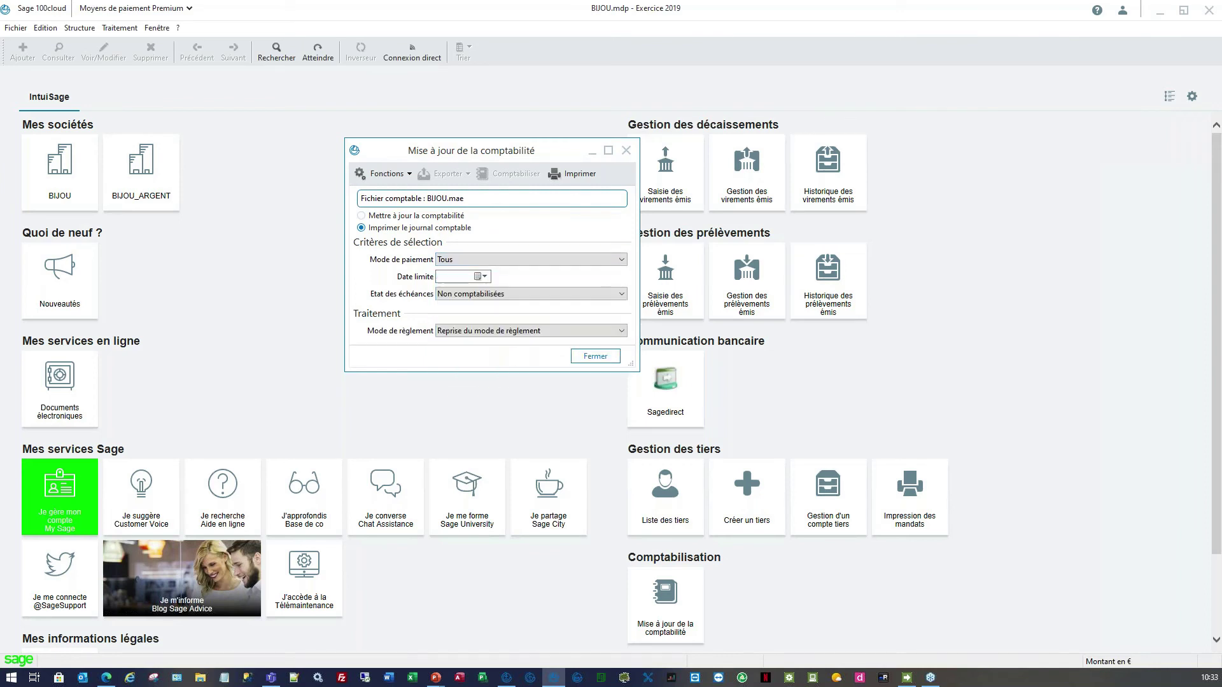
{"action": "left_click", "coordinate": [464, 278]}
{"action": "left_click", "coordinate": [571, 174]}
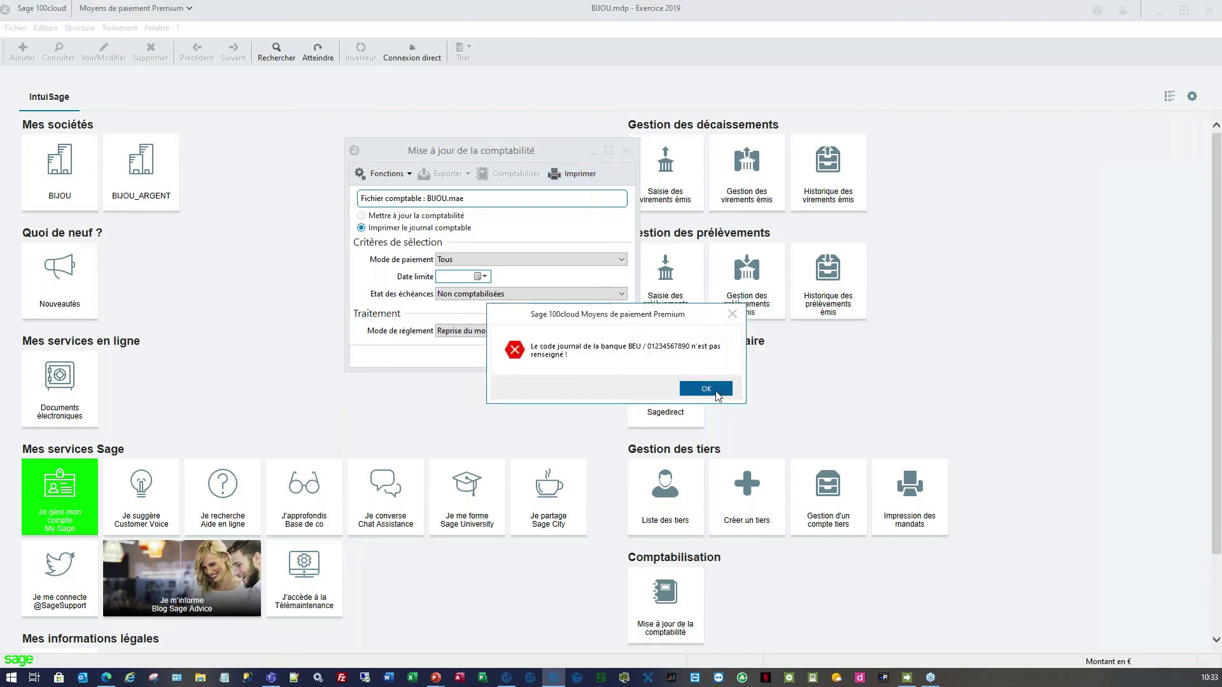
{"action": "left_click", "coordinate": [706, 389]}
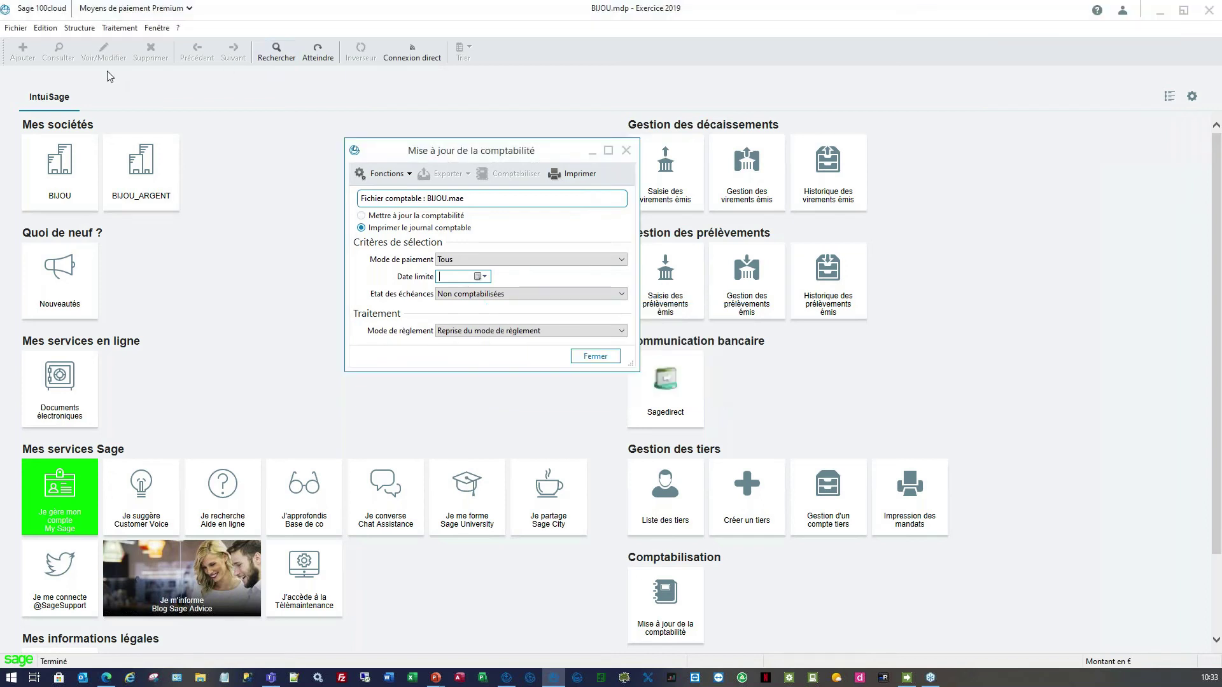
Open the bank accounts of L'Européenne Ltd and check the journal codes of account BEU1
{"action": "left_click", "coordinate": [79, 28]}
{"action": "left_click", "coordinate": [89, 56]}
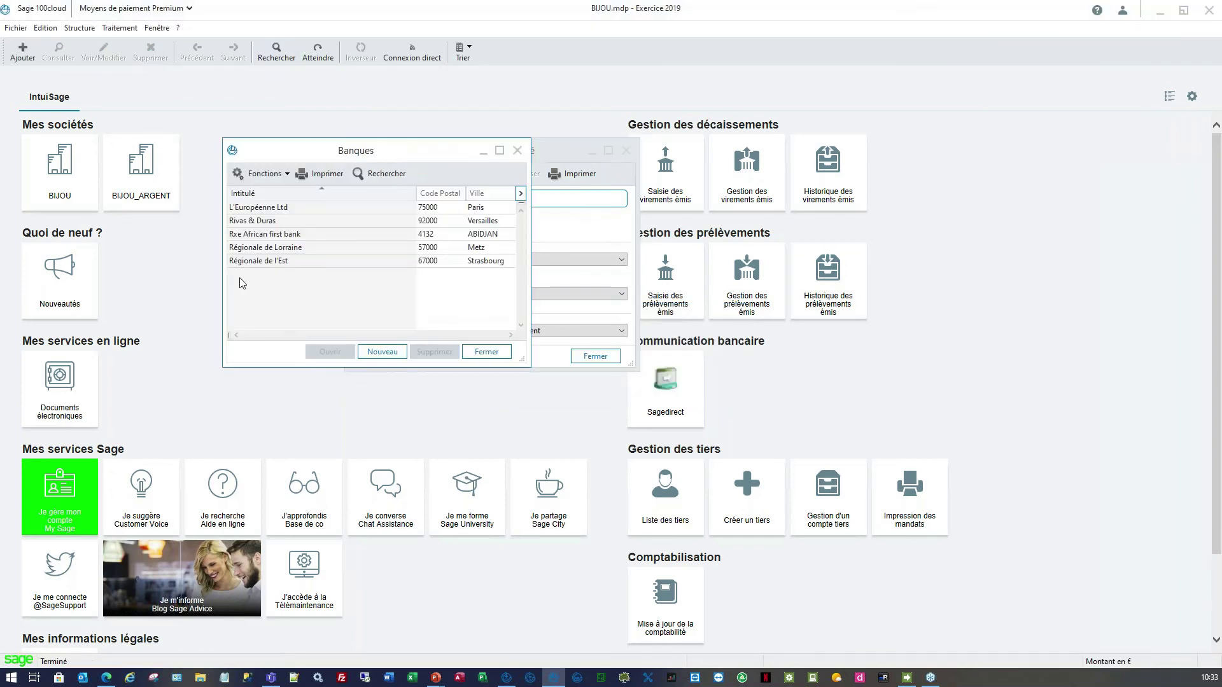
{"action": "double_click", "coordinate": [265, 209]}
{"action": "left_click", "coordinate": [273, 130]}
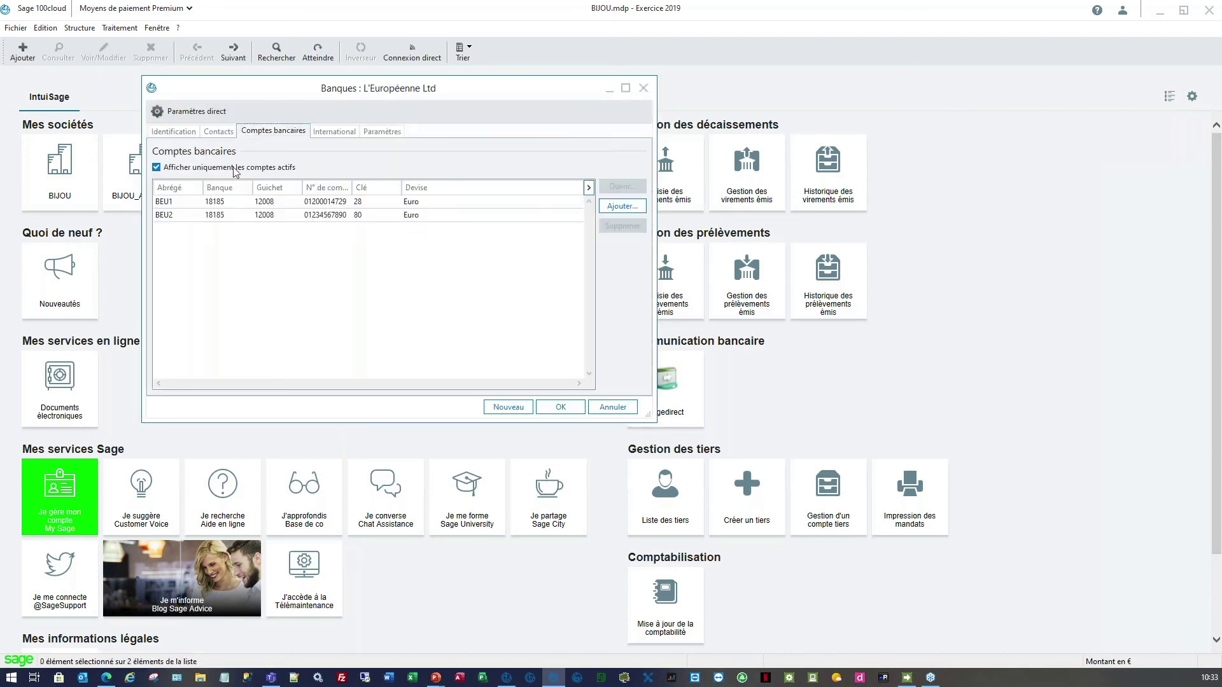
{"action": "double_click", "coordinate": [210, 203]}
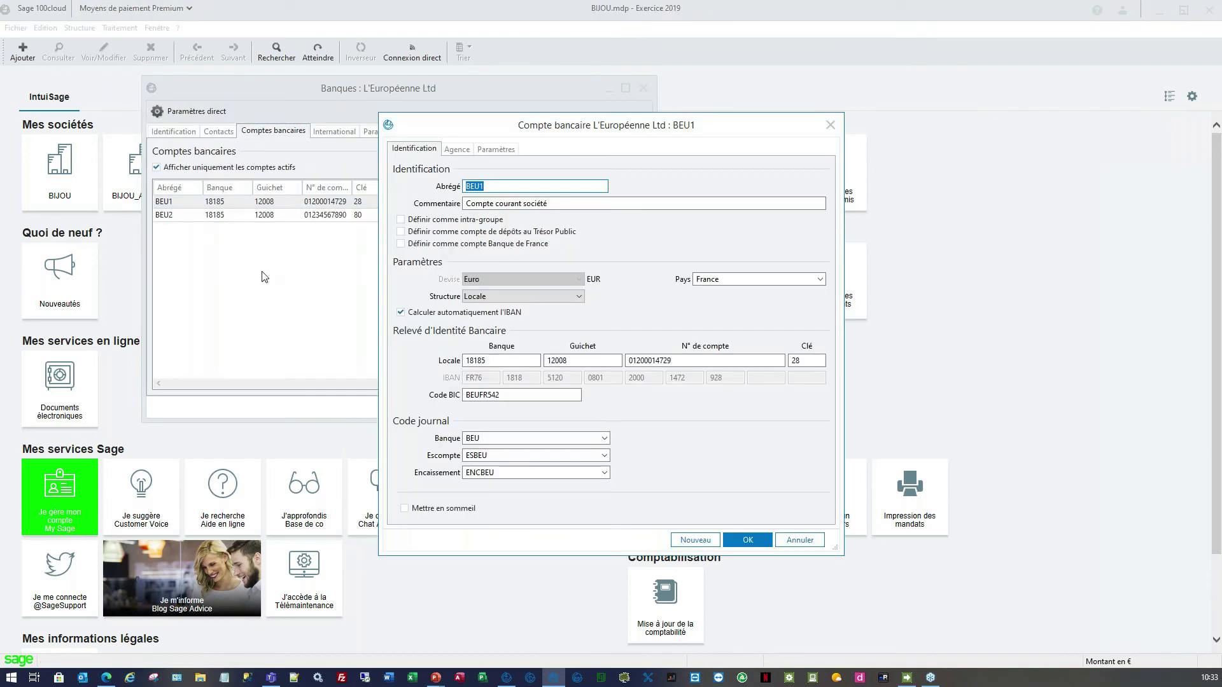
{"action": "key", "text": "Escape"}
Set the bank journal code of account BEU2 to CAIS Caisse and save the bank L'Européenne Ltd
{"action": "double_click", "coordinate": [217, 215]}
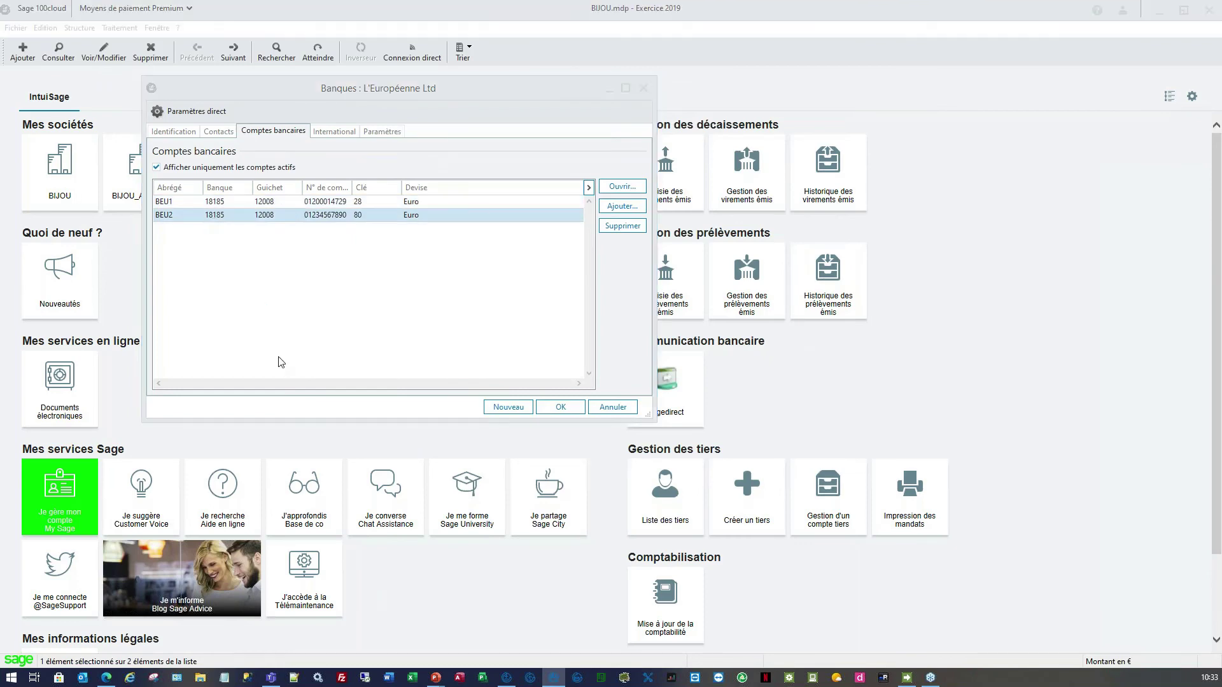
{"action": "left_click", "coordinate": [604, 437]}
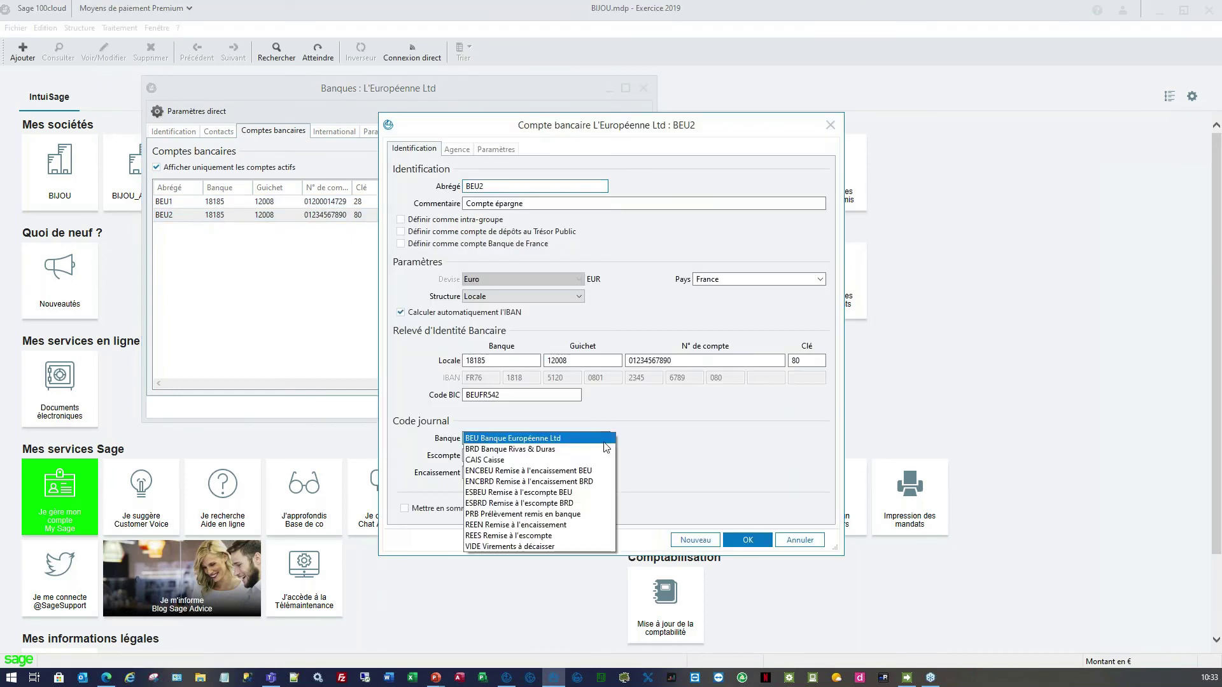
{"action": "left_click", "coordinate": [503, 459]}
{"action": "left_click", "coordinate": [747, 539]}
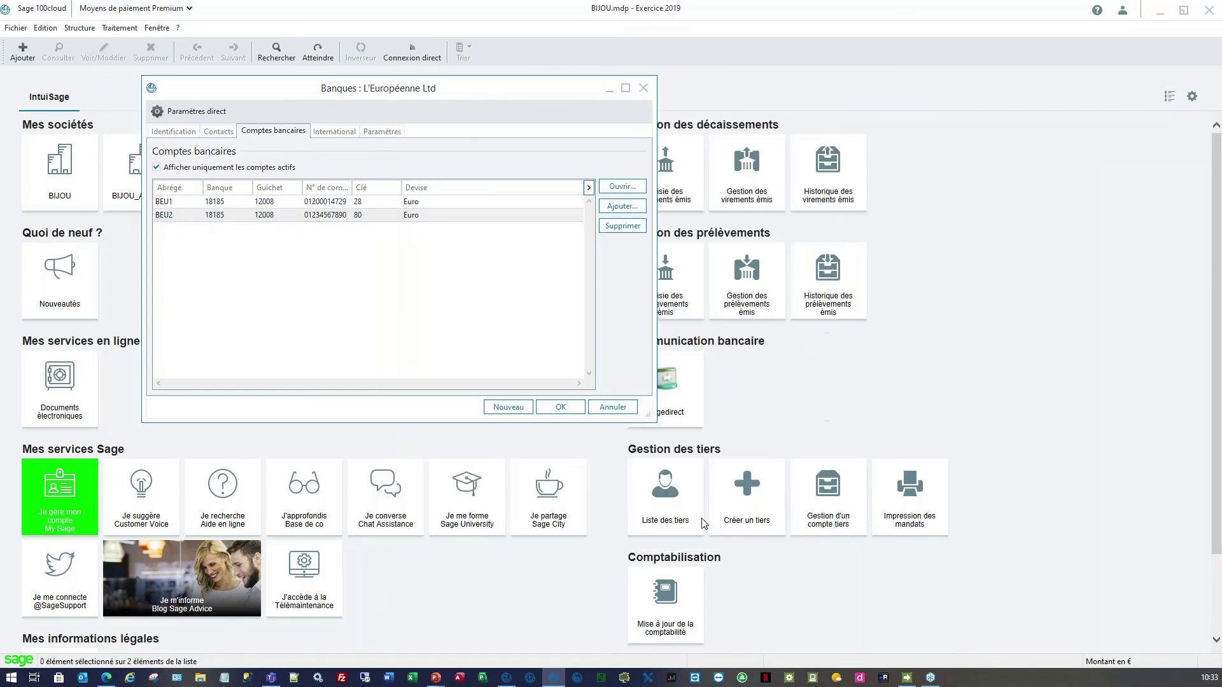
{"action": "left_click", "coordinate": [560, 408]}
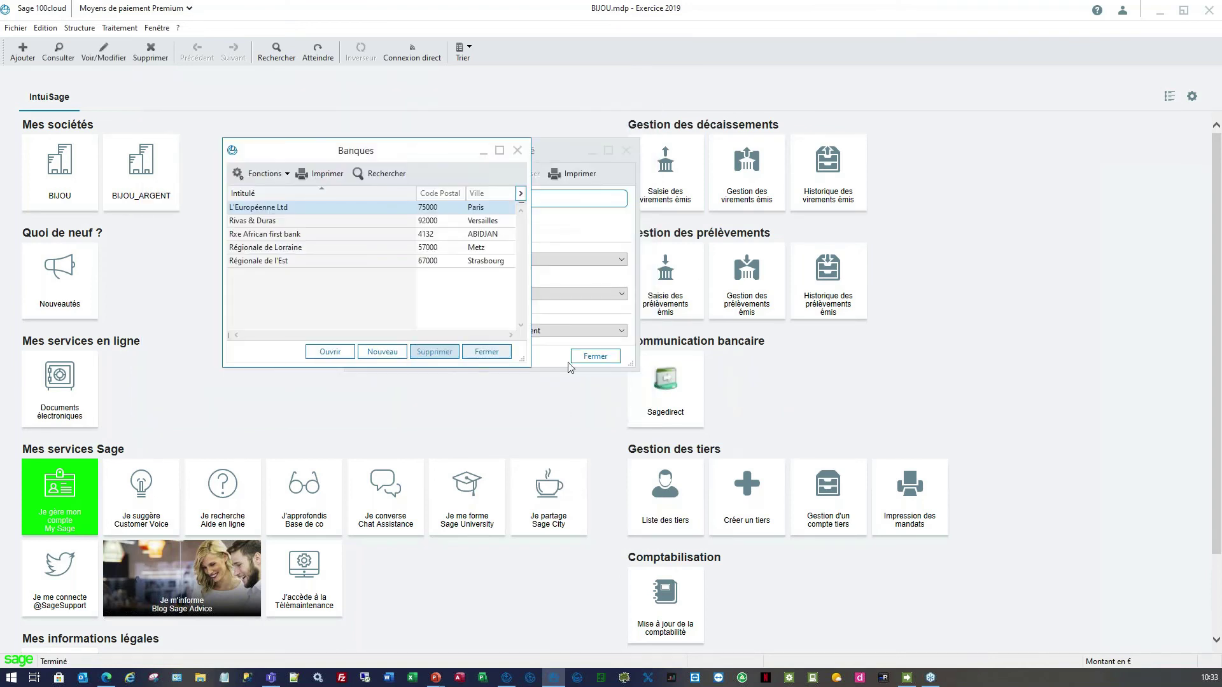
Preview the accounting journal from the accounting update, review its direct debit and transfer entries page by page, and close the preview
{"action": "left_click", "coordinate": [540, 361]}
{"action": "left_click", "coordinate": [583, 181]}
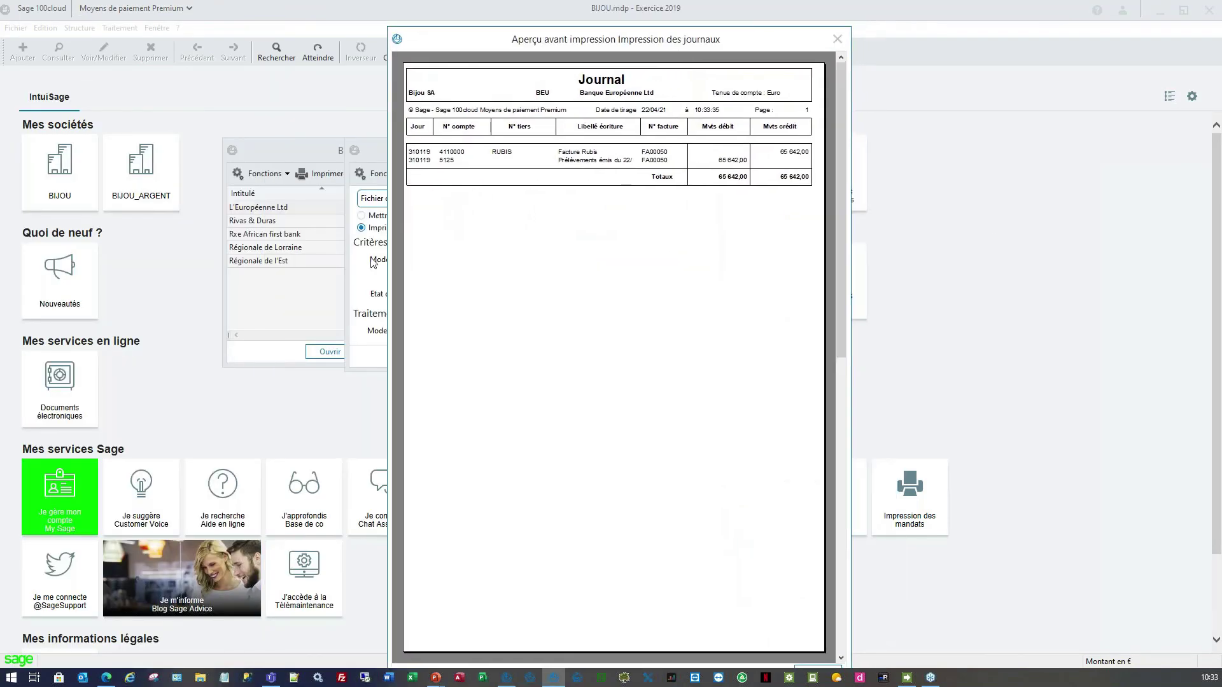
{"action": "scroll", "coordinate": [587, 305], "scroll_direction": "down", "scroll_amount": 1}
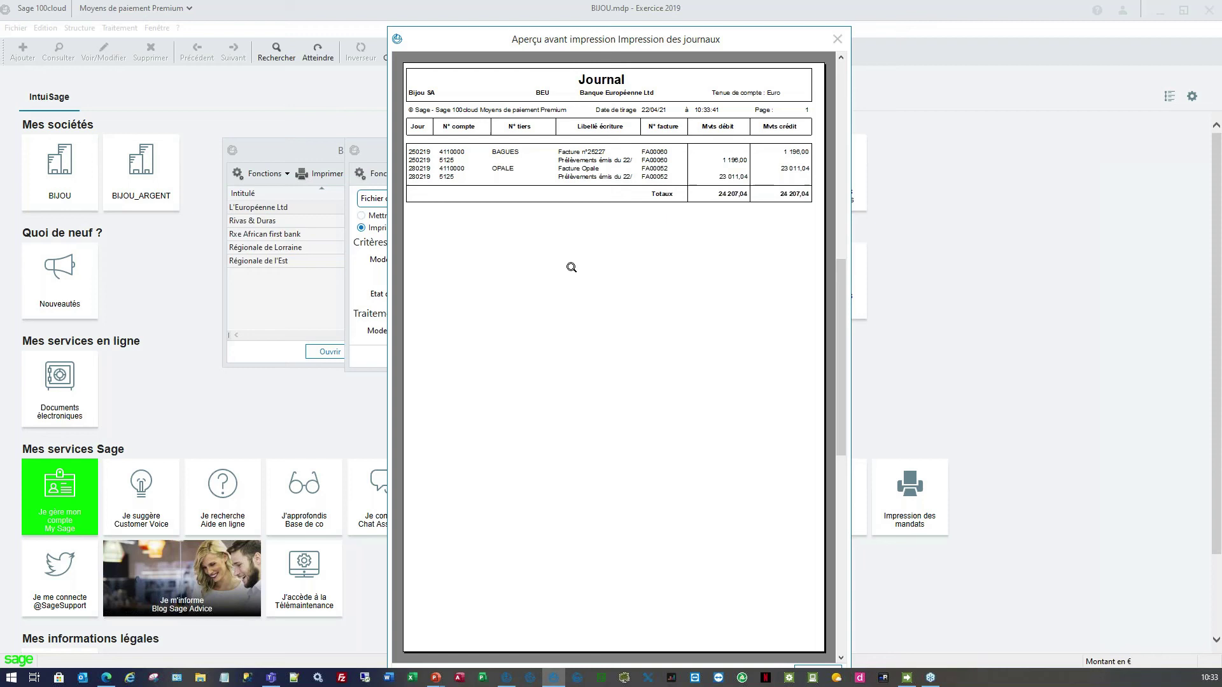
{"action": "scroll", "coordinate": [540, 292], "scroll_direction": "down", "scroll_amount": 1}
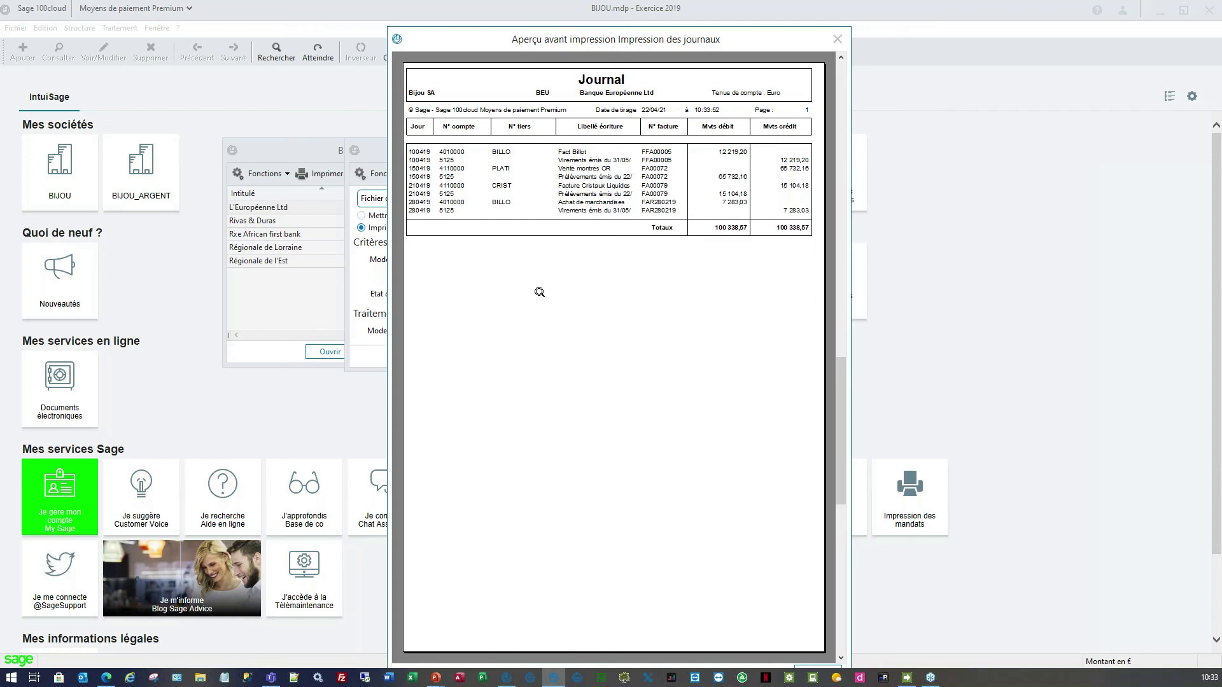
{"action": "scroll", "coordinate": [568, 303], "scroll_direction": "down", "scroll_amount": 1}
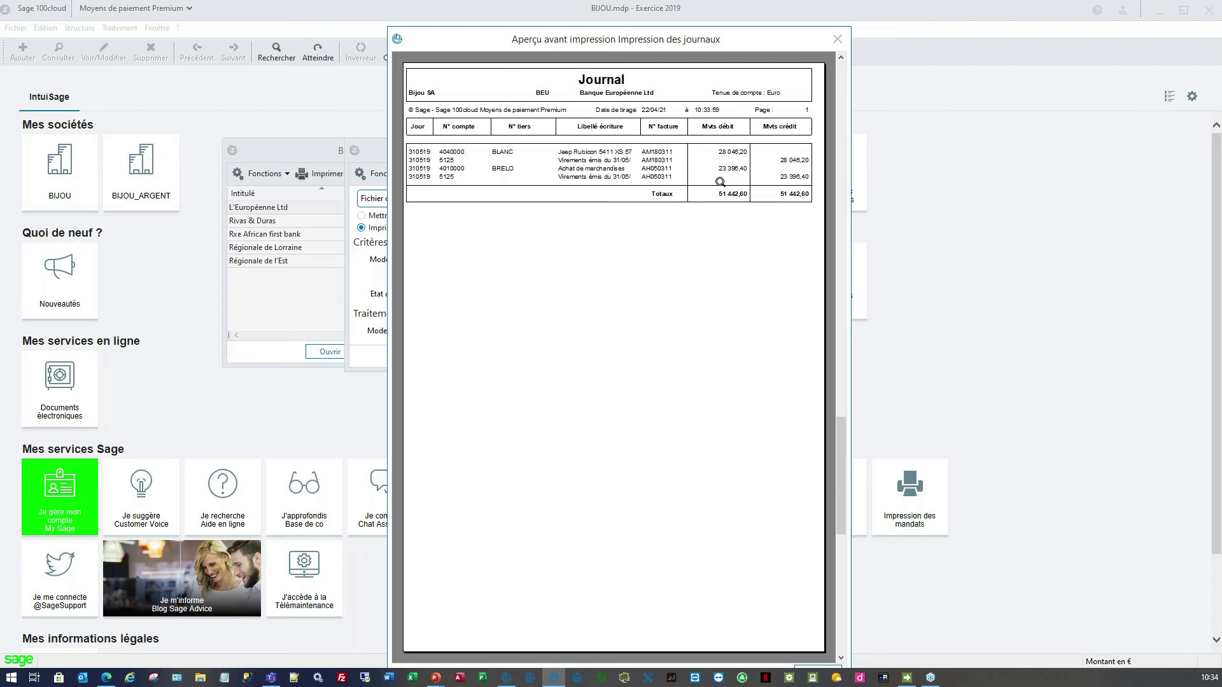
{"action": "left_click", "coordinate": [837, 40]}
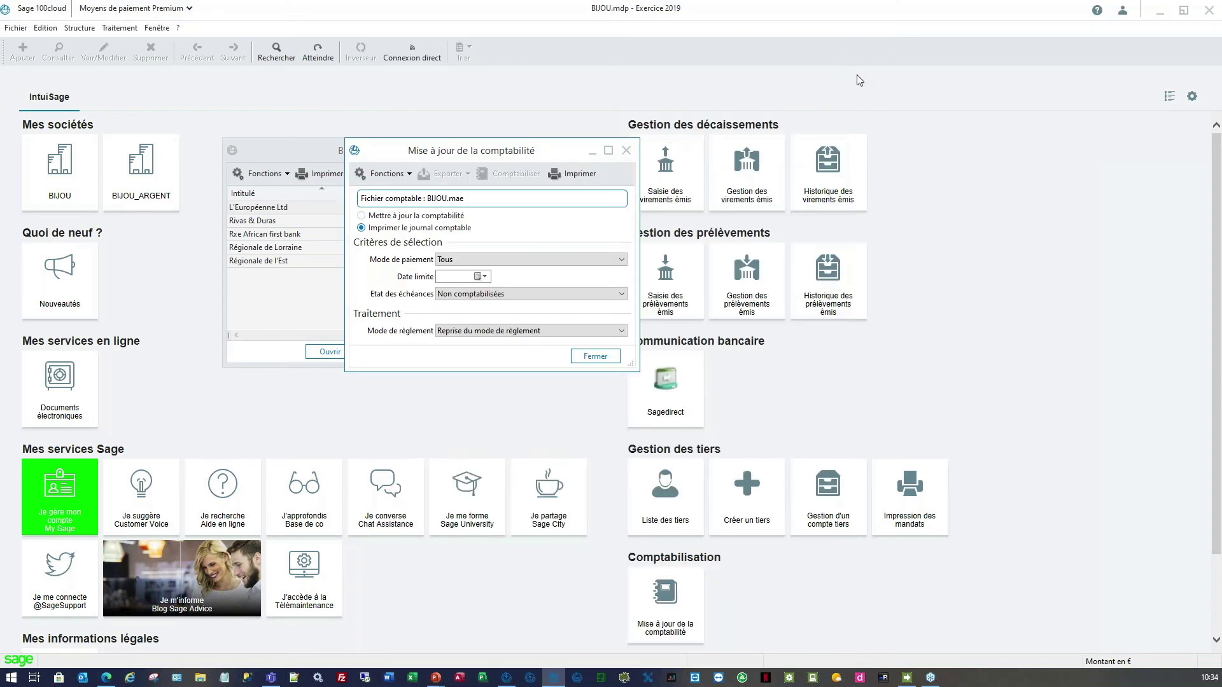
Post the non-posted due items of all payment modes to accounting without closing the accounting entries, and close the bank list
{"action": "left_click", "coordinate": [431, 217]}
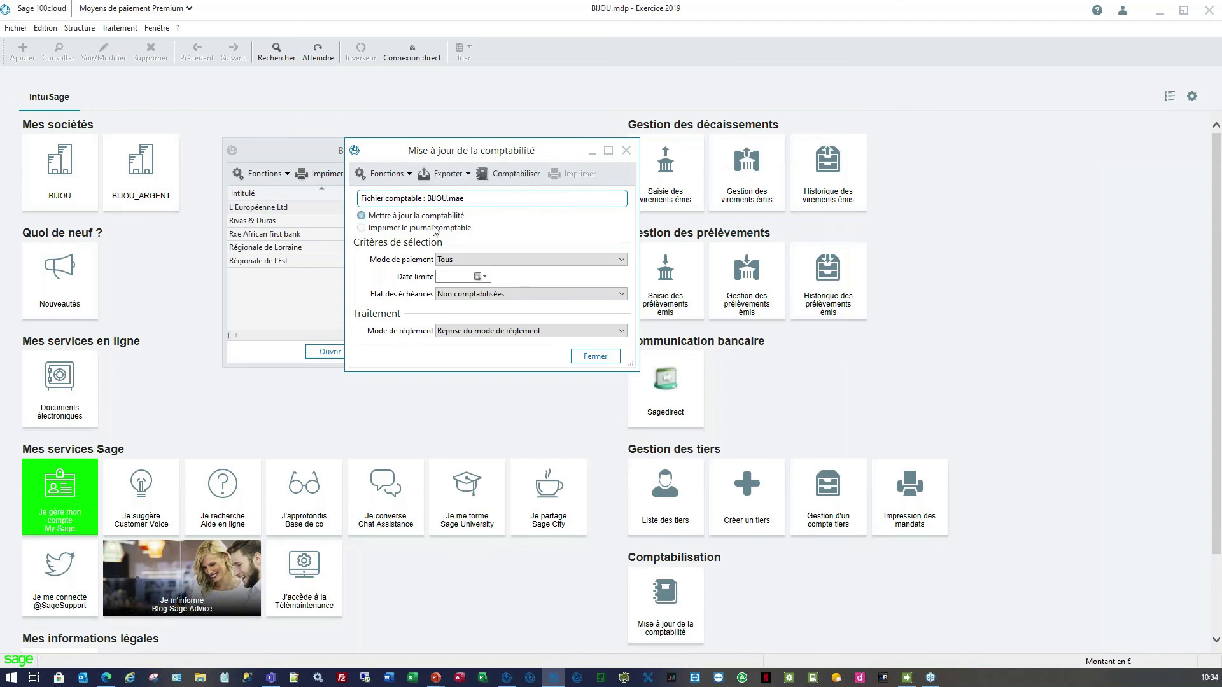
{"action": "left_click", "coordinate": [535, 182]}
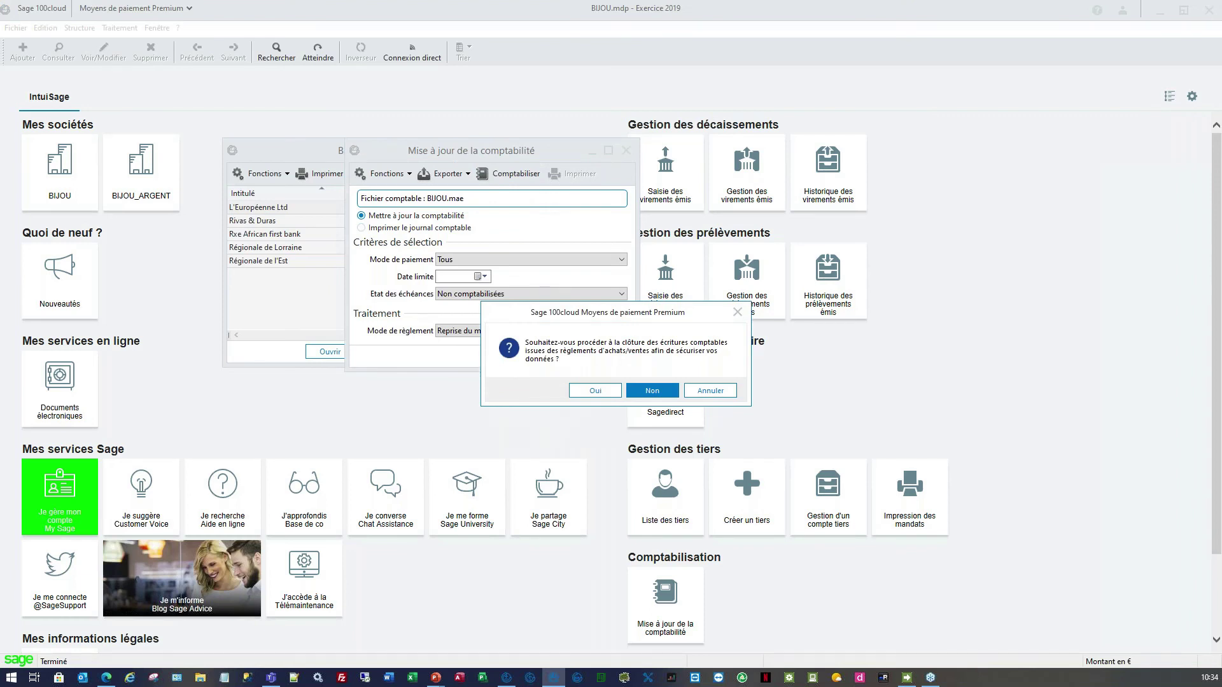
{"action": "left_click", "coordinate": [661, 391]}
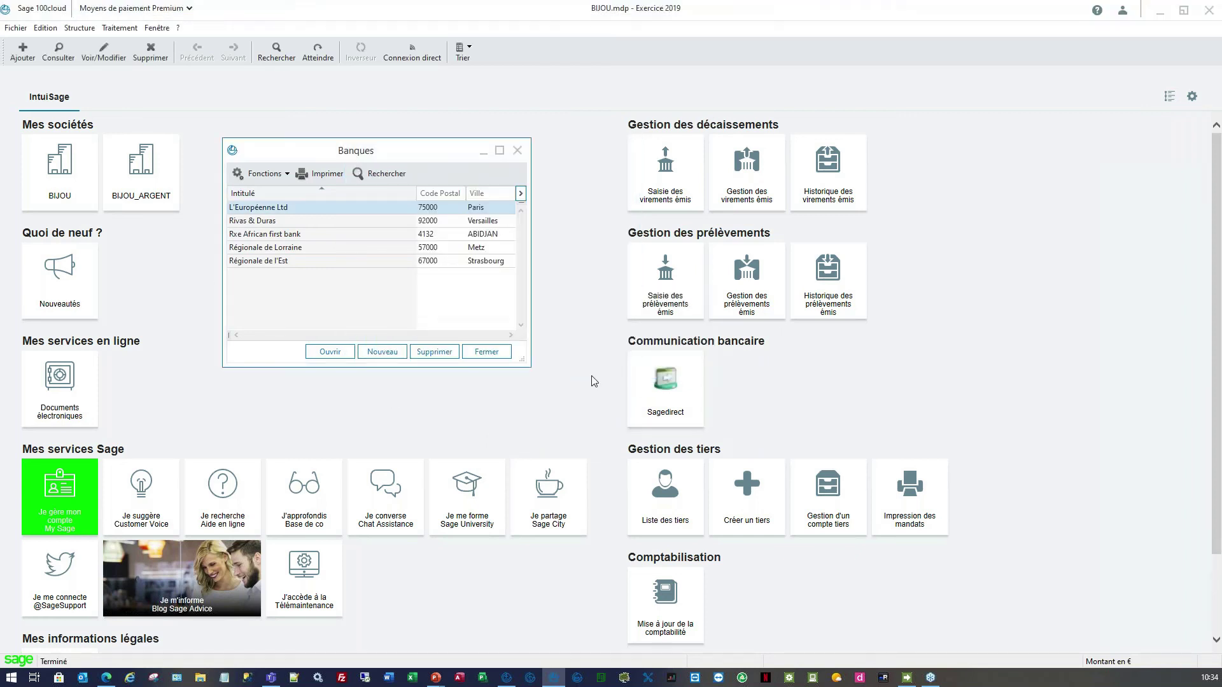
{"action": "left_click", "coordinate": [500, 354]}
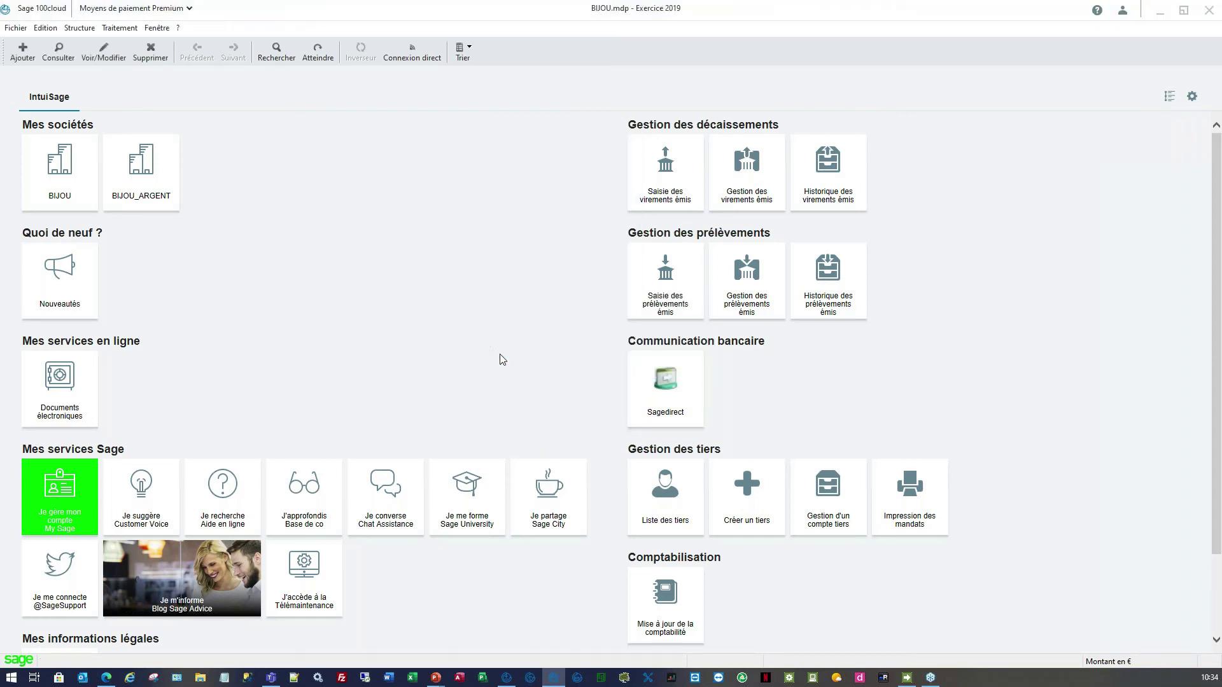
Open the third-party account management and list the customer accounts followed by the supplier accounts
{"action": "left_click", "coordinate": [120, 28]}
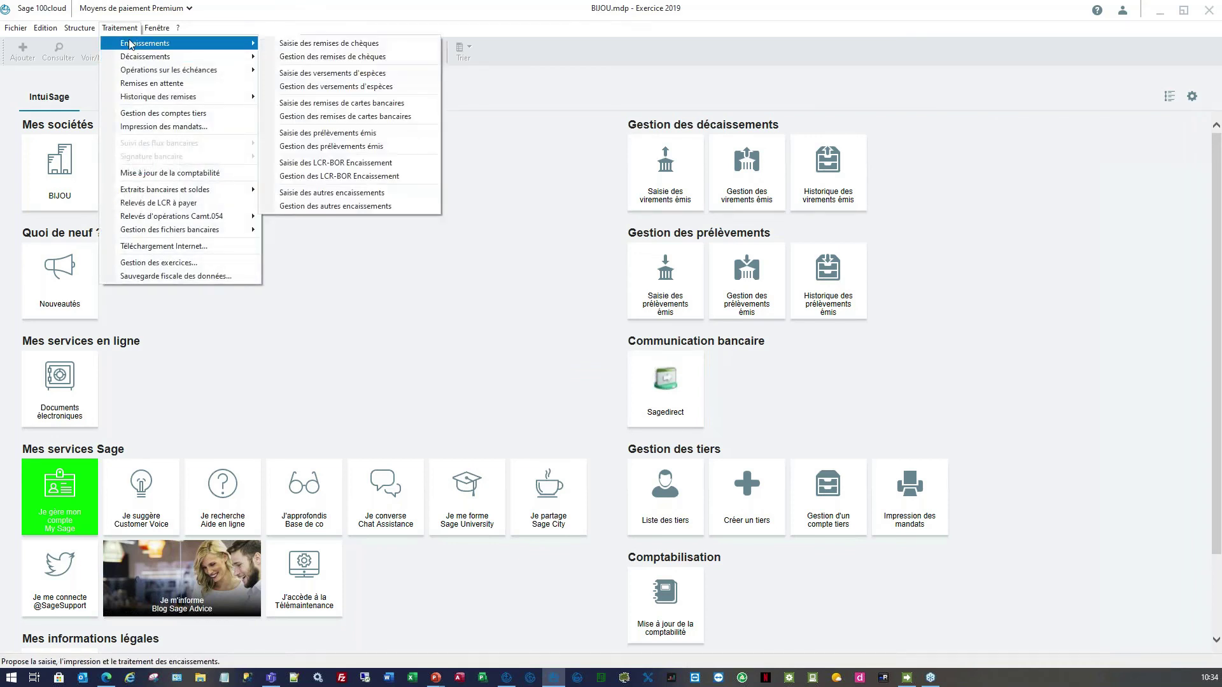
{"action": "left_click", "coordinate": [151, 114]}
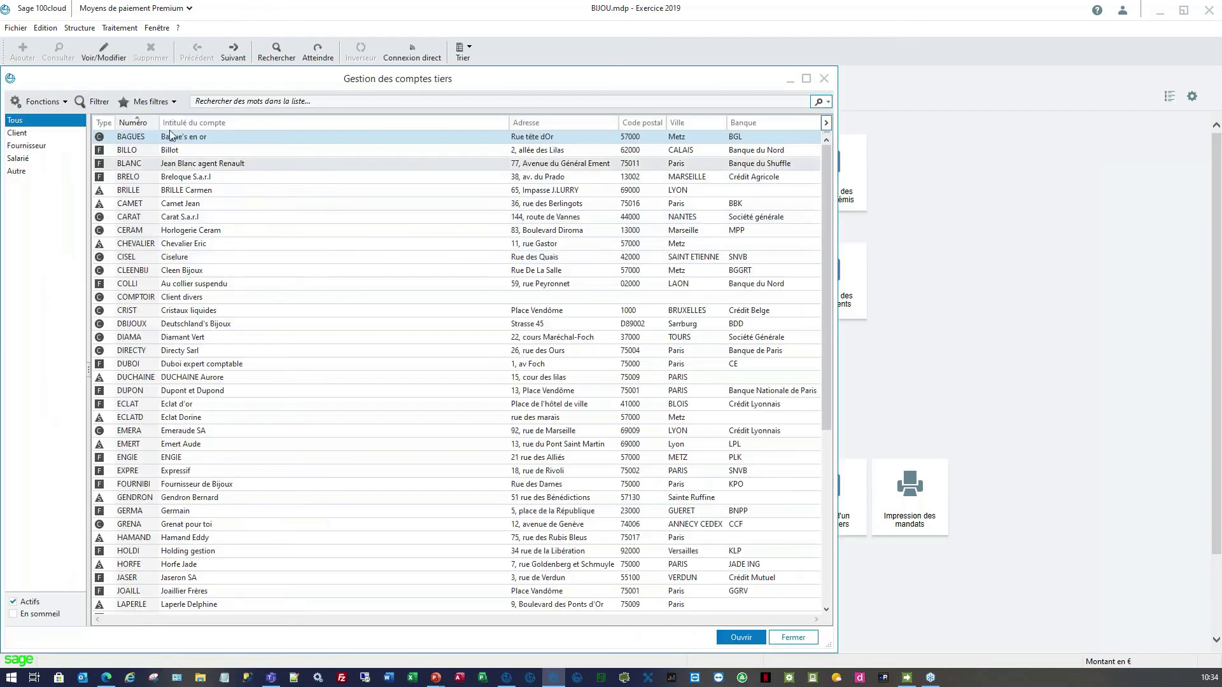
{"action": "left_click", "coordinate": [9, 133]}
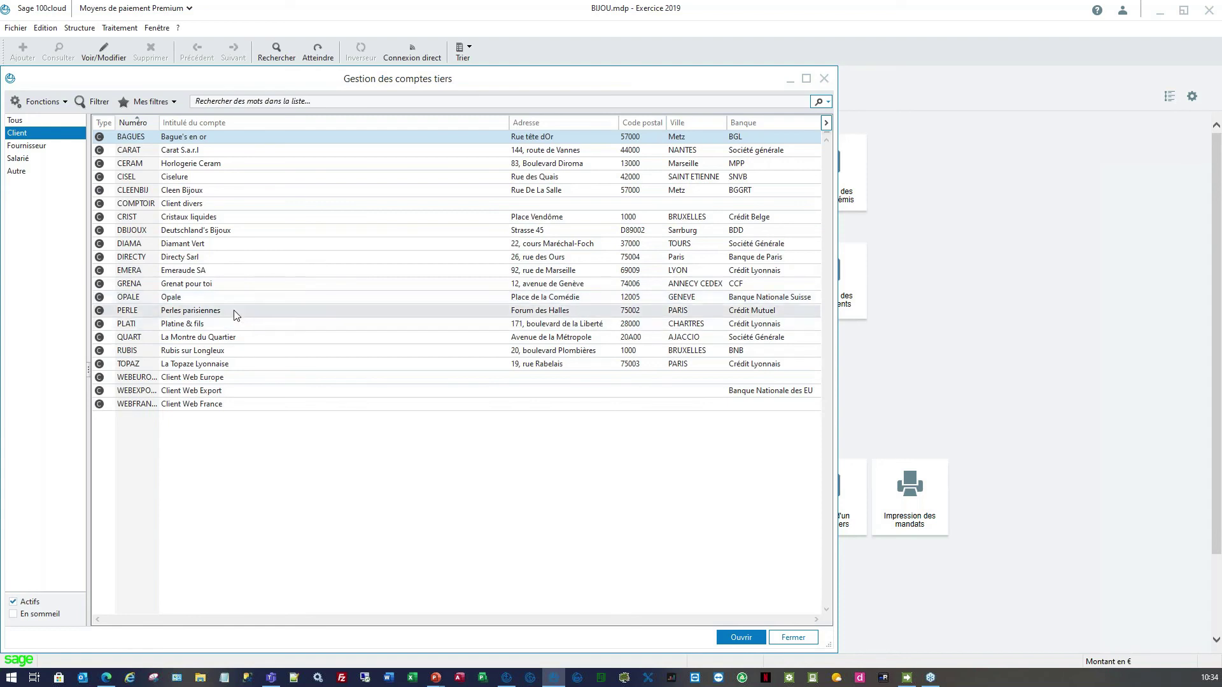
{"action": "left_click", "coordinate": [40, 145]}
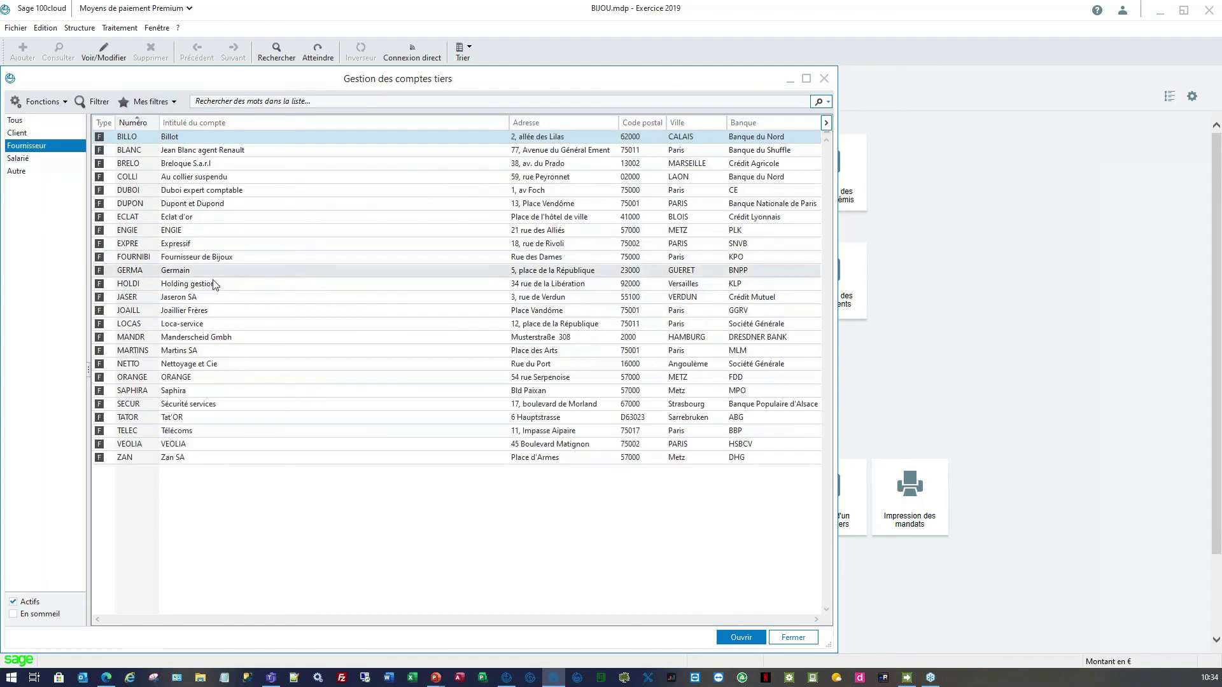
Check in the issued transfers management which suppliers have transfers at the Banque stage, and close it
{"action": "left_click", "coordinate": [119, 28]}
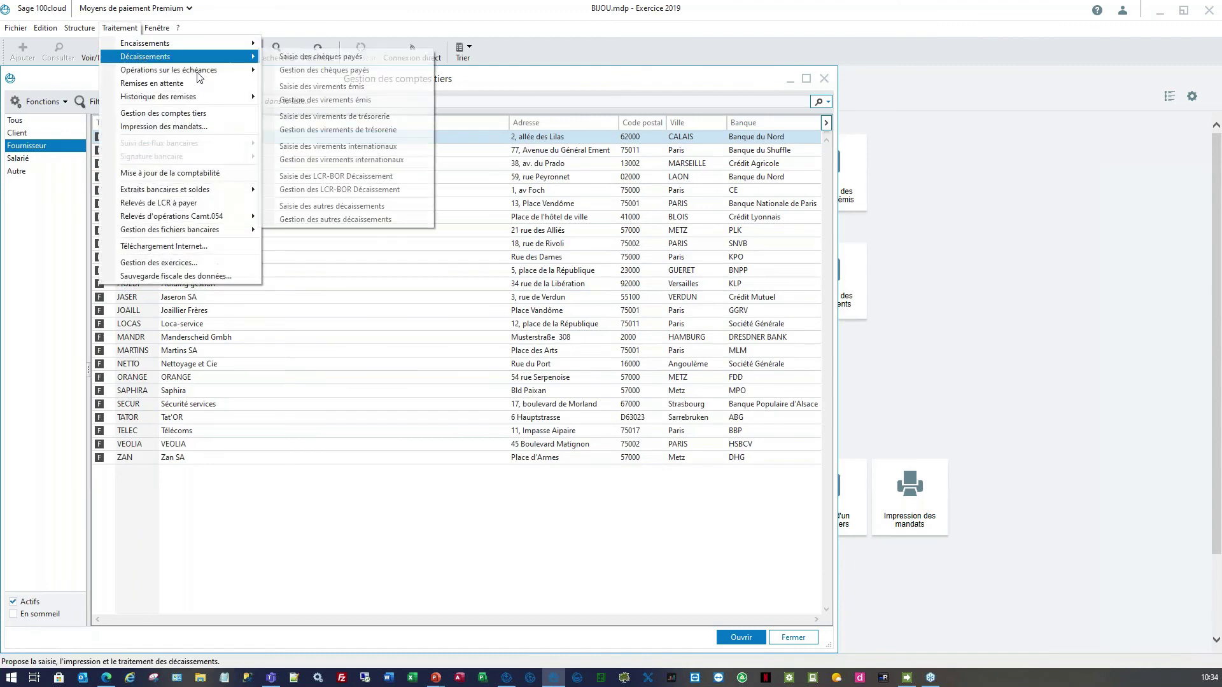
{"action": "left_click", "coordinate": [325, 100]}
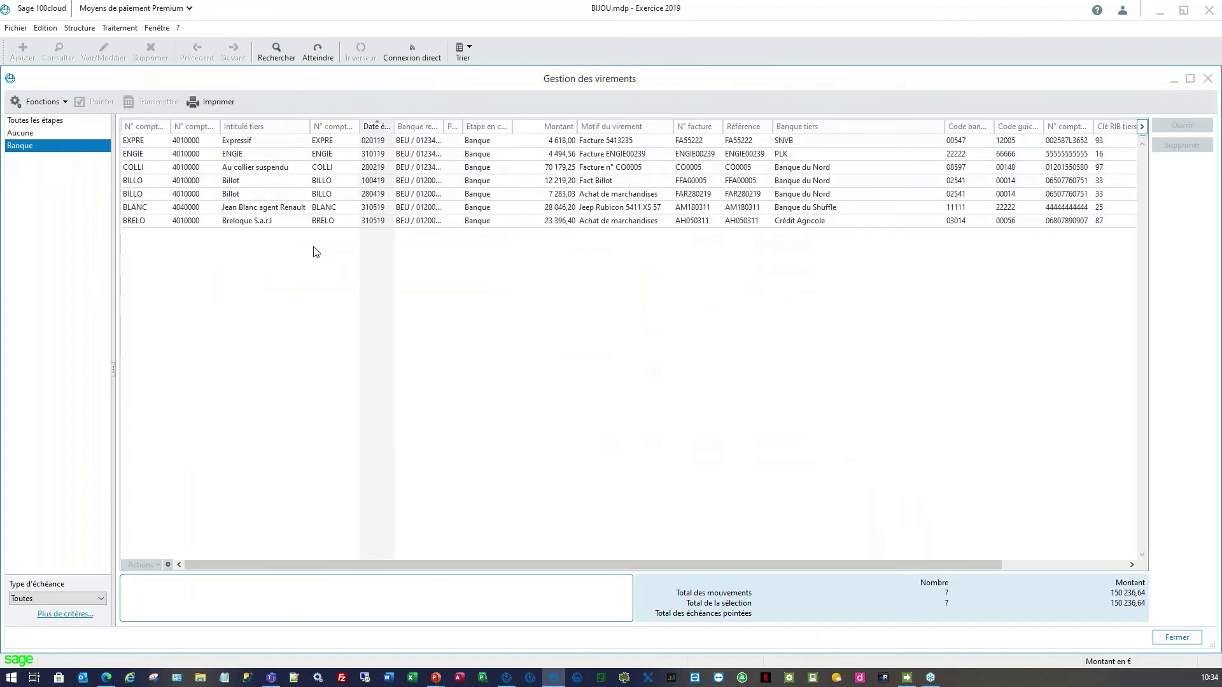
{"action": "left_click", "coordinate": [456, 221]}
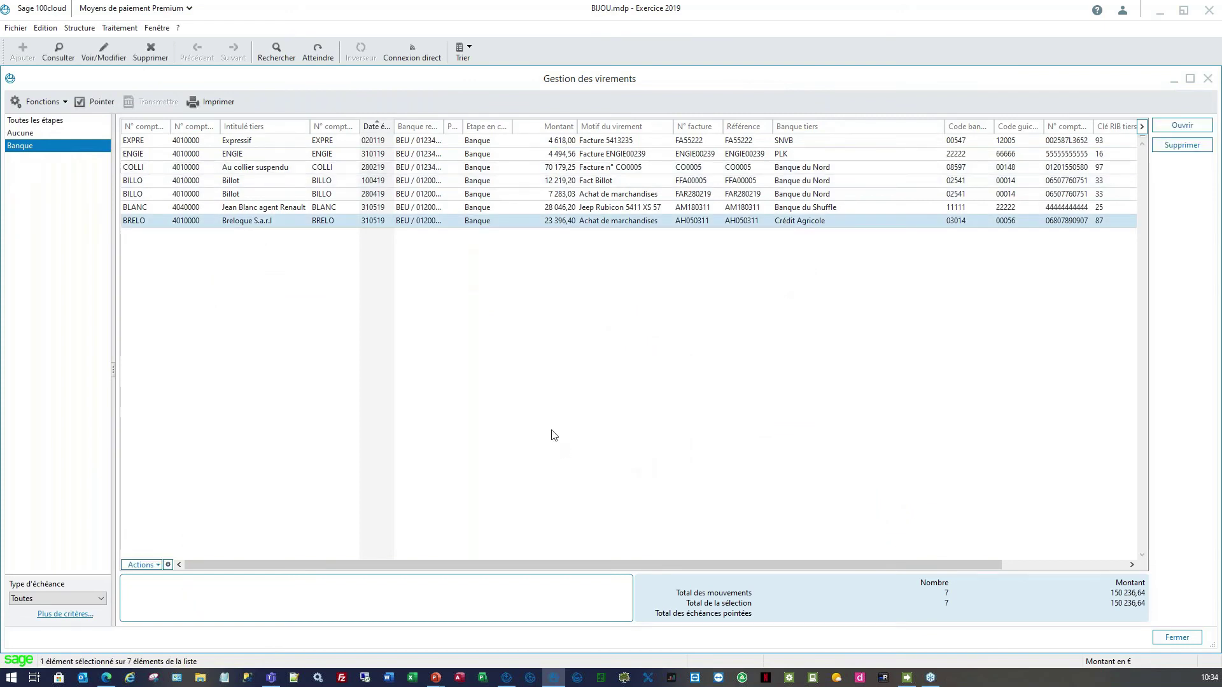
{"action": "left_click", "coordinate": [1177, 637]}
Examine the due items and the lettered accounting entries of supplier account BILLO, and close the third-party account management
{"action": "double_click", "coordinate": [180, 137]}
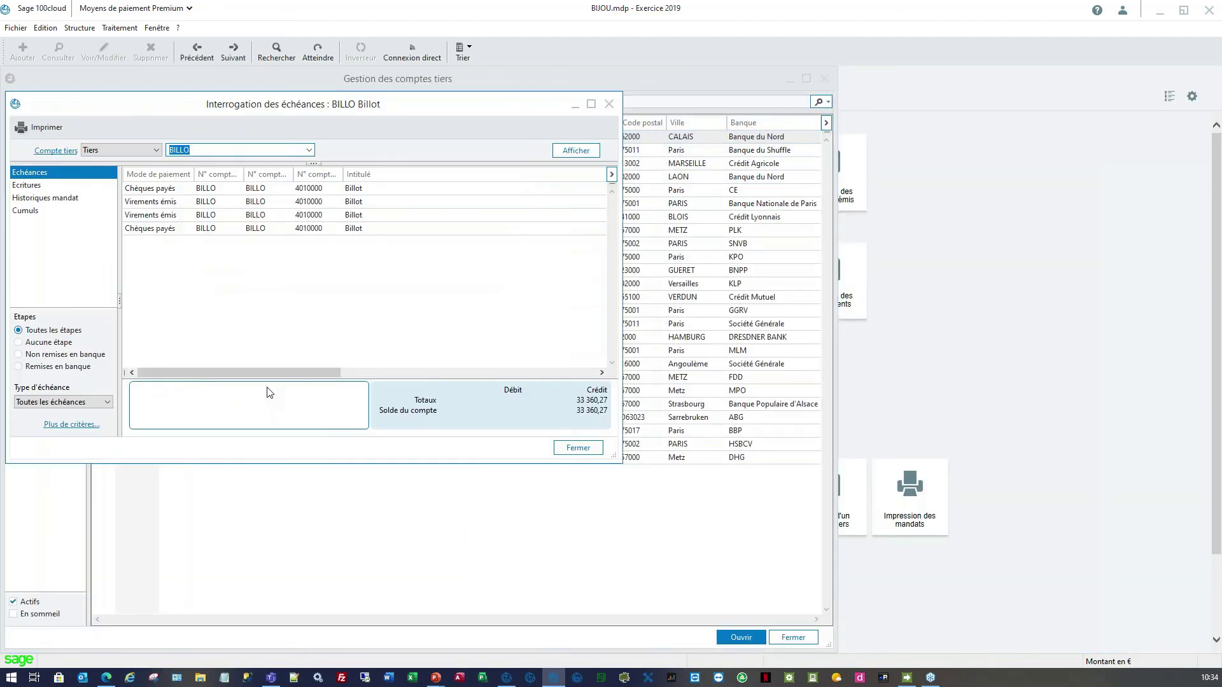
{"action": "left_click", "coordinate": [591, 104]}
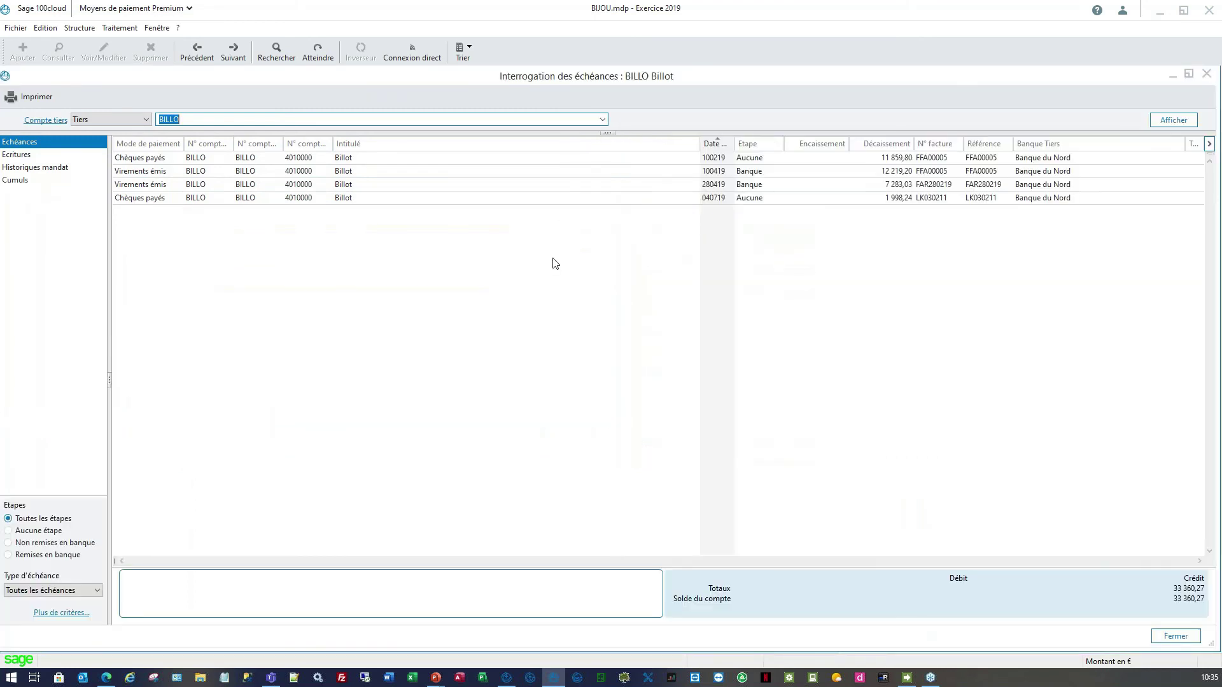
{"action": "left_click", "coordinate": [19, 155]}
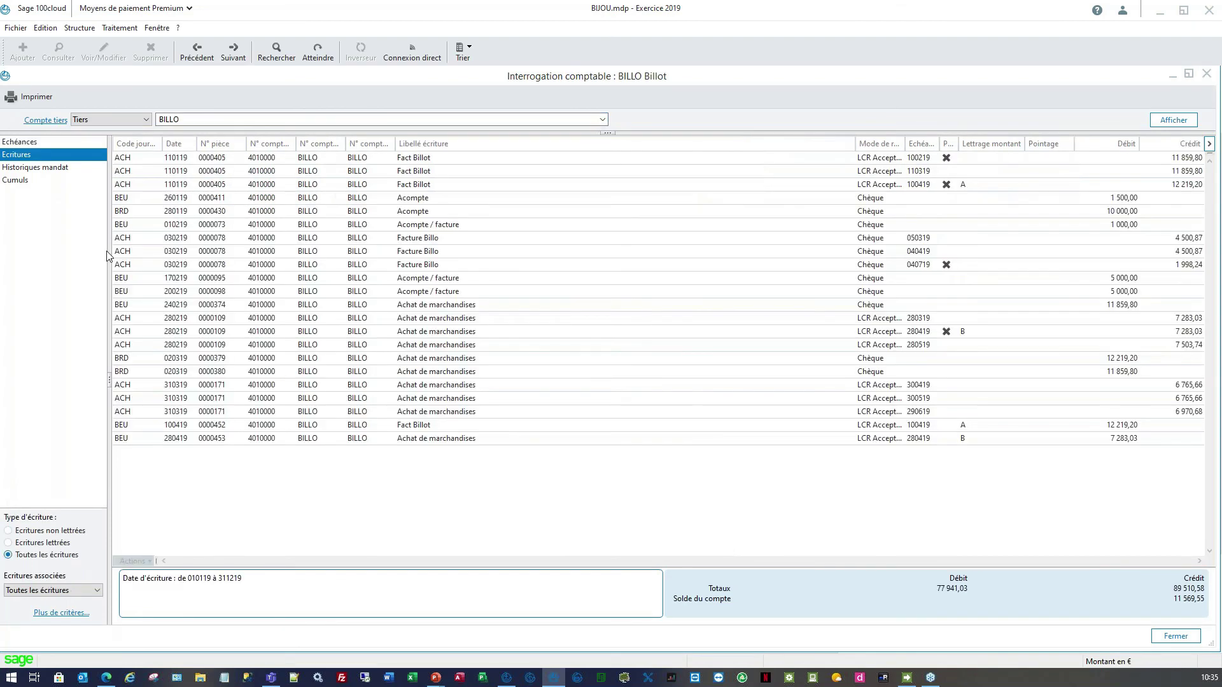
{"action": "left_click", "coordinate": [52, 547]}
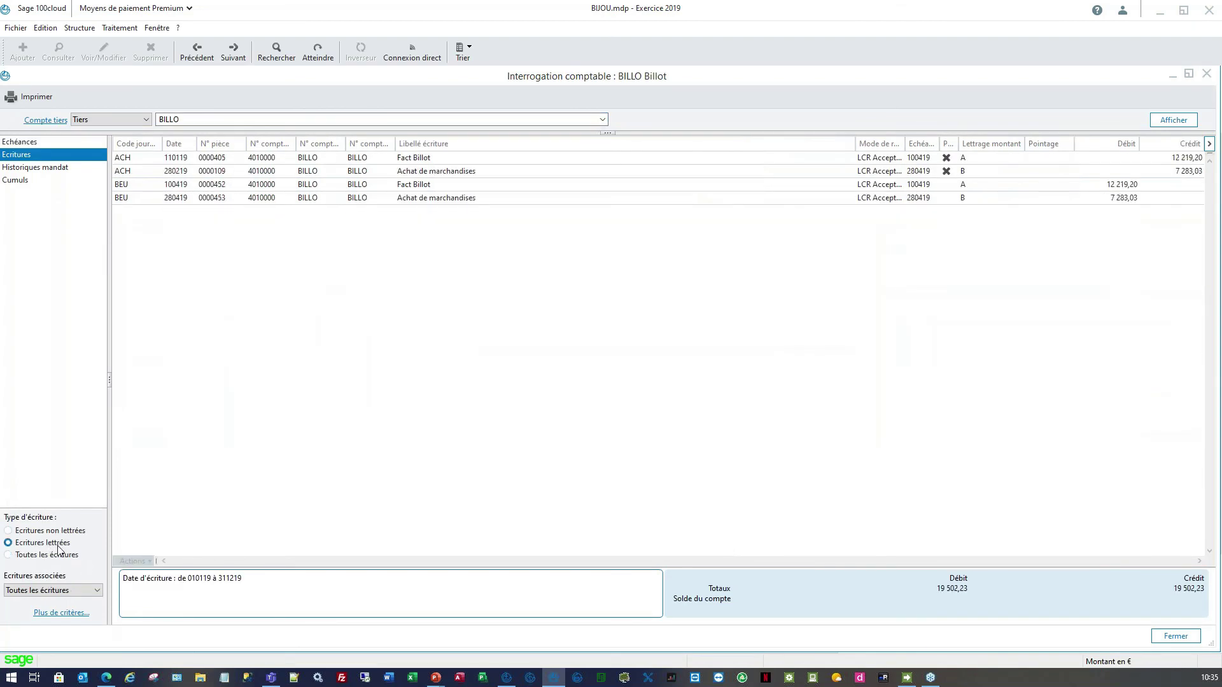
{"action": "left_click", "coordinate": [152, 199]}
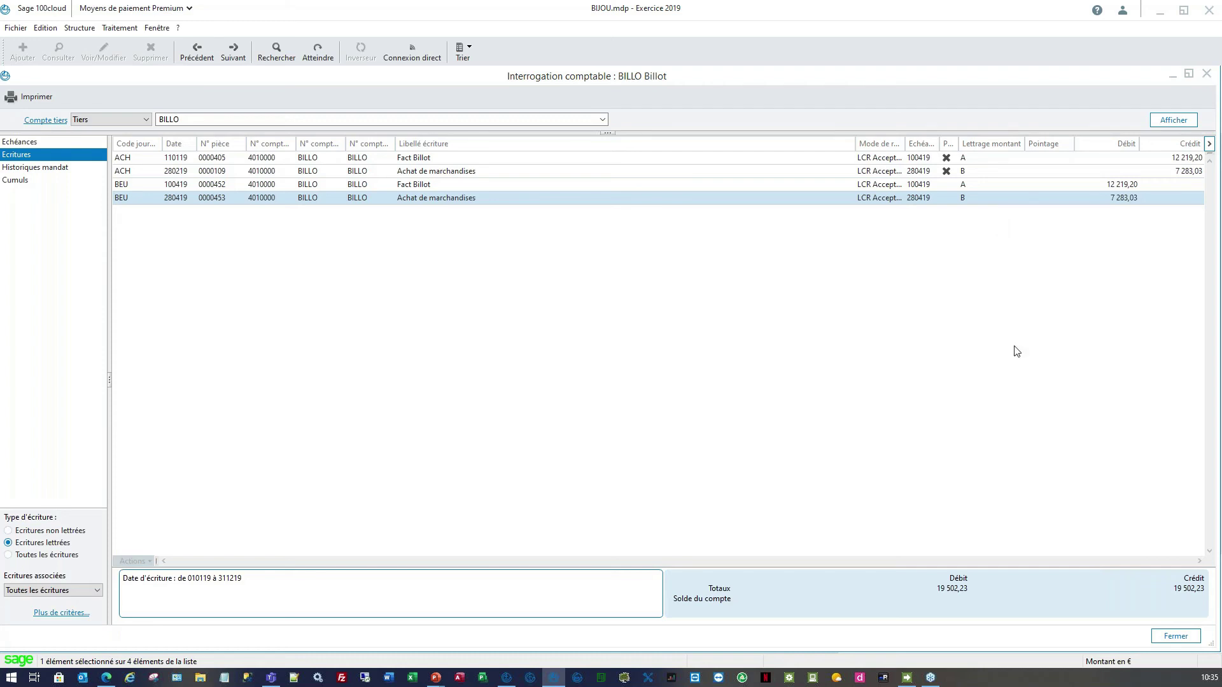
{"action": "left_click", "coordinate": [1195, 639]}
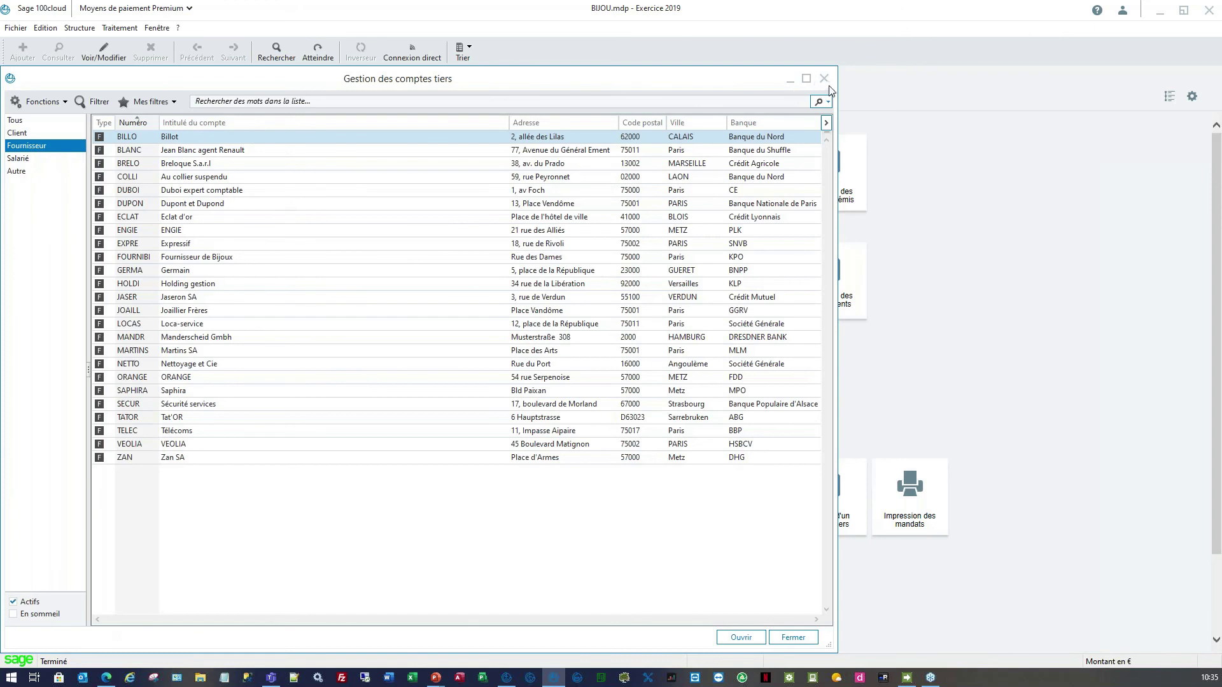
{"action": "left_click", "coordinate": [823, 78]}
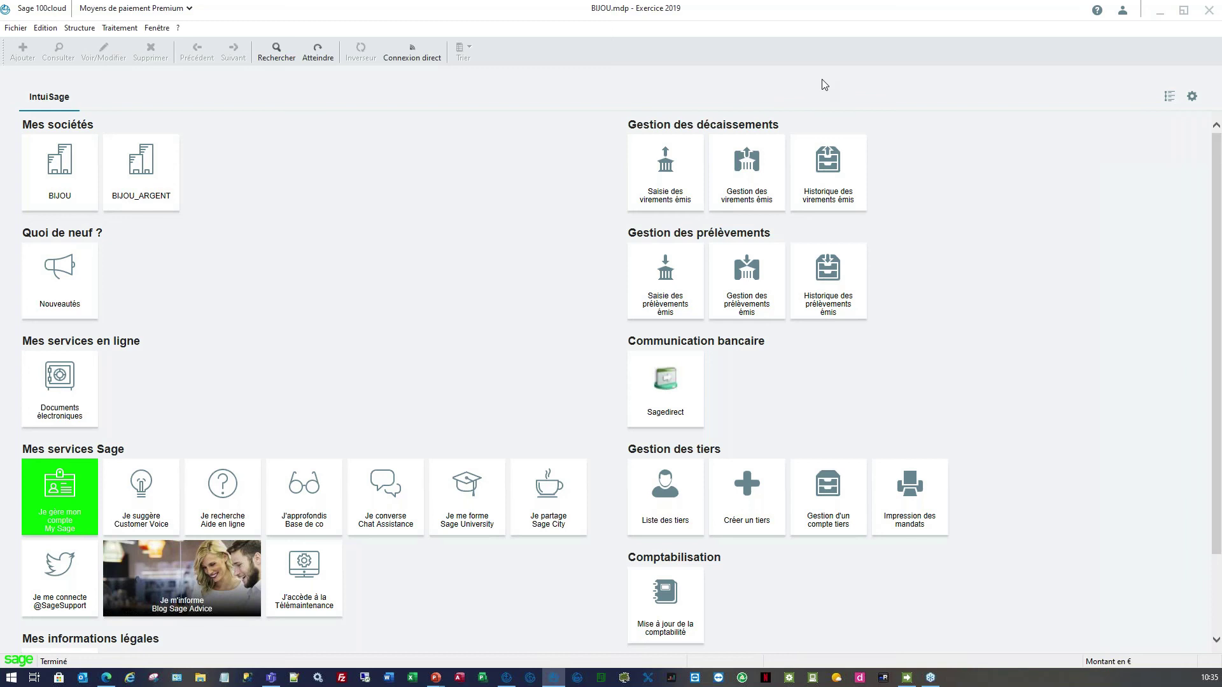
Open the bank statement management and review the movements of Extrait 310319 for account BEU1
{"action": "left_click", "coordinate": [119, 28]}
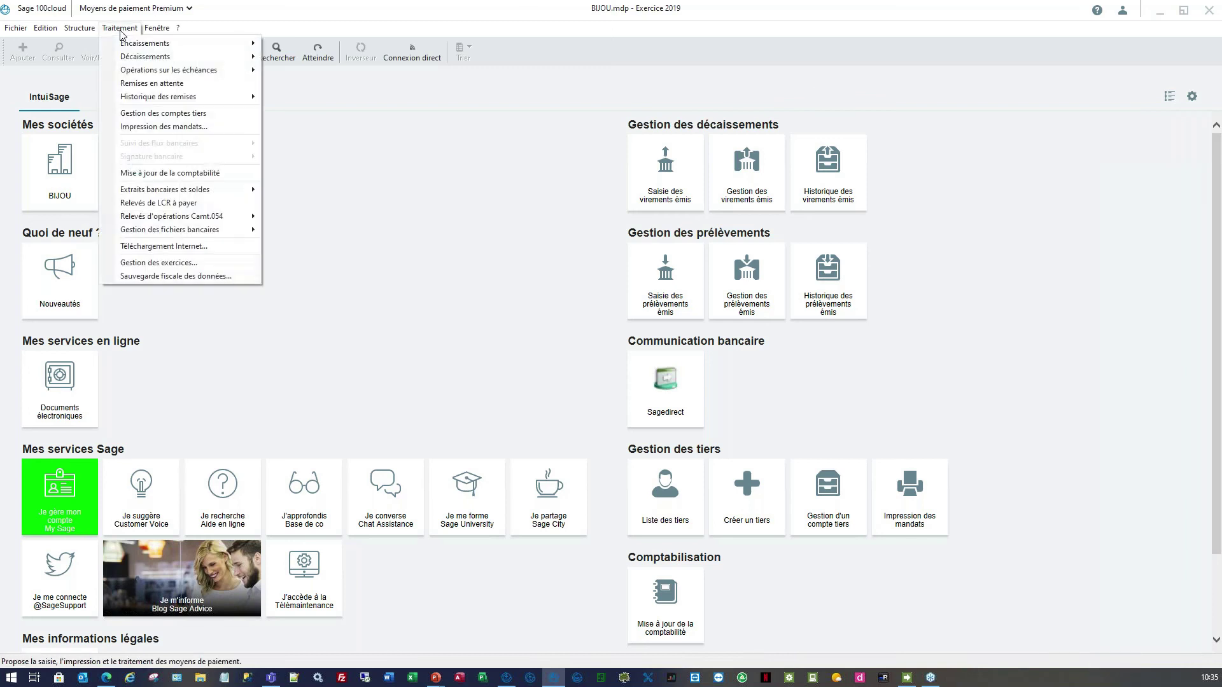
{"action": "mouse_move", "coordinate": [187, 190]}
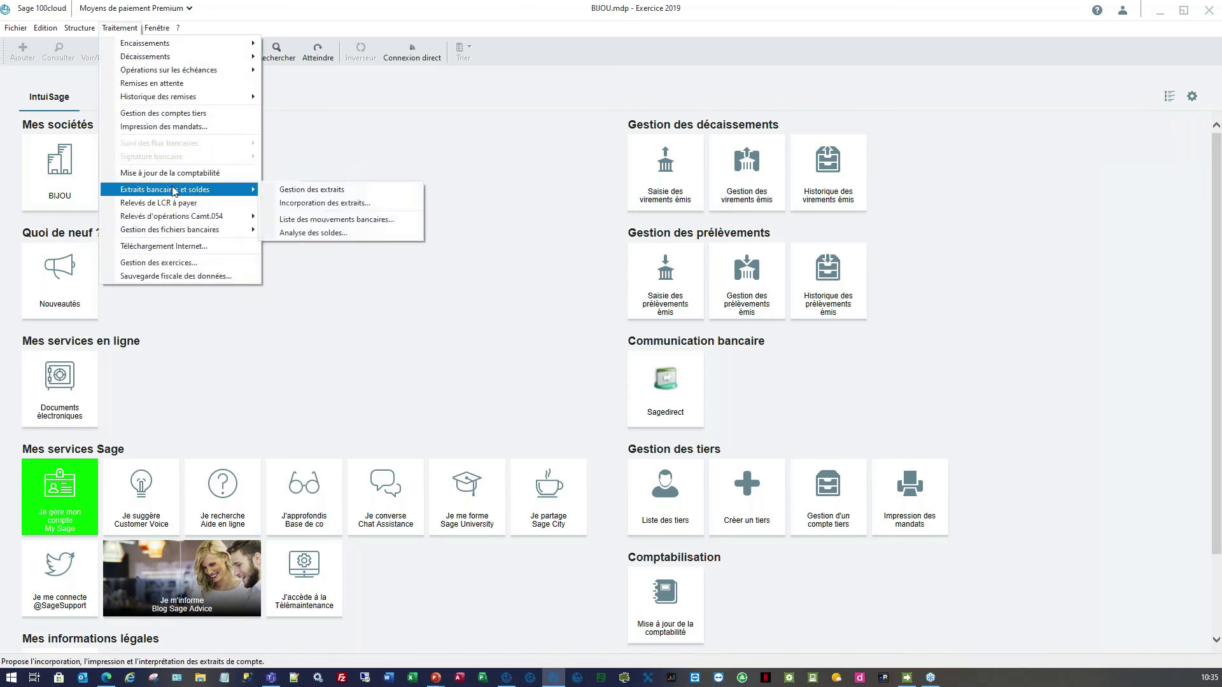
{"action": "left_click", "coordinate": [372, 189]}
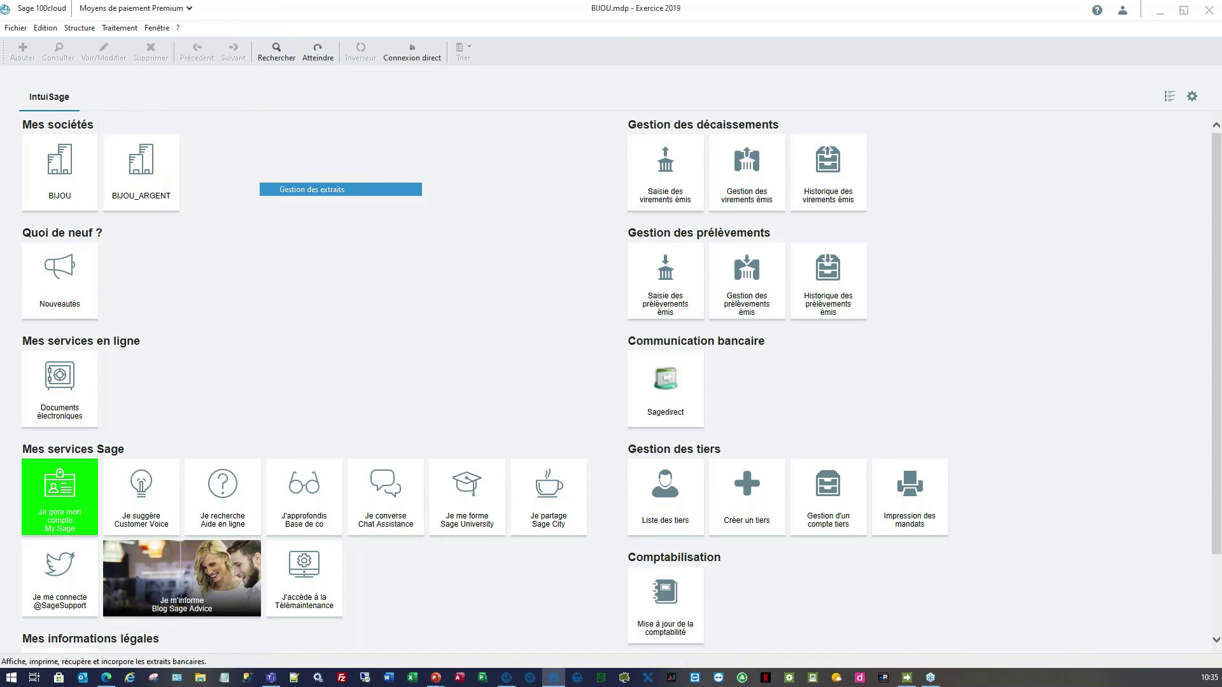
{"action": "double_click", "coordinate": [376, 185]}
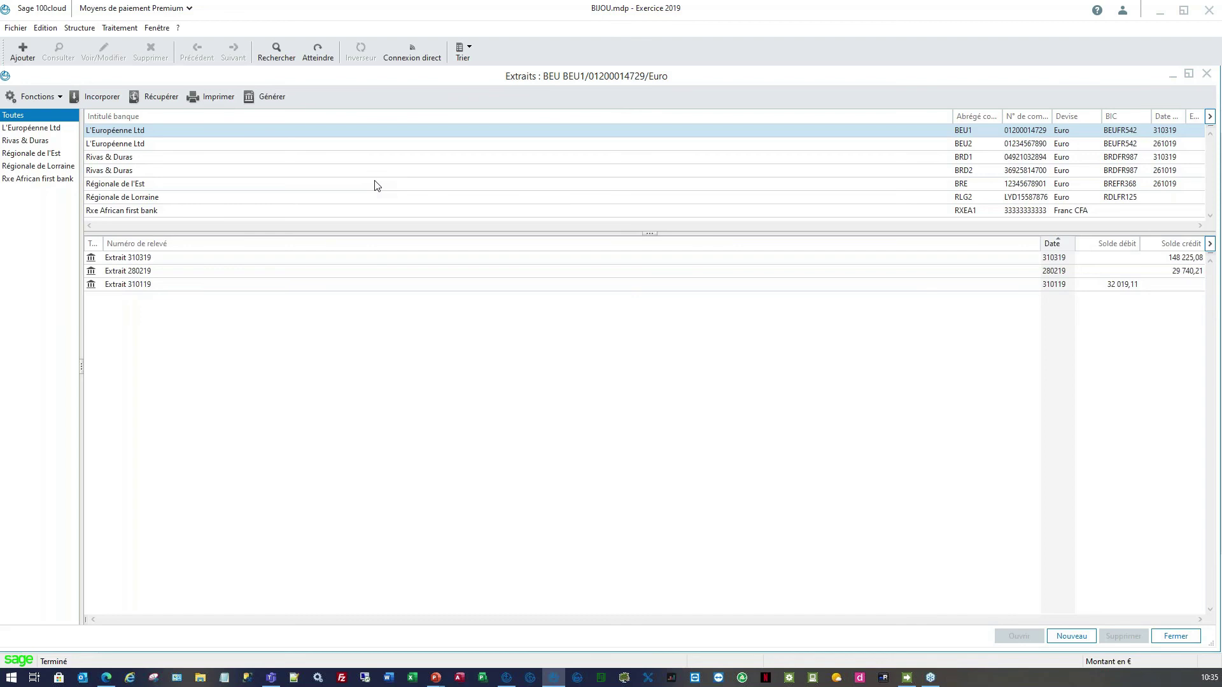
{"action": "left_click", "coordinate": [235, 258]}
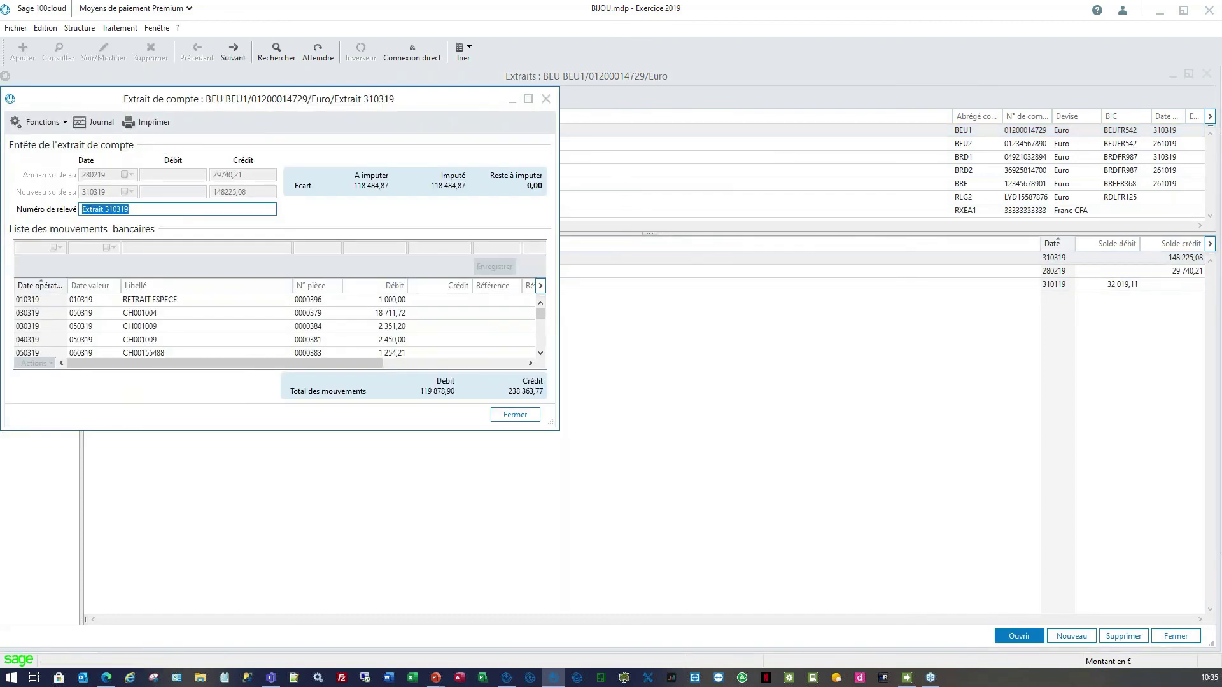
{"action": "left_click", "coordinate": [527, 99]}
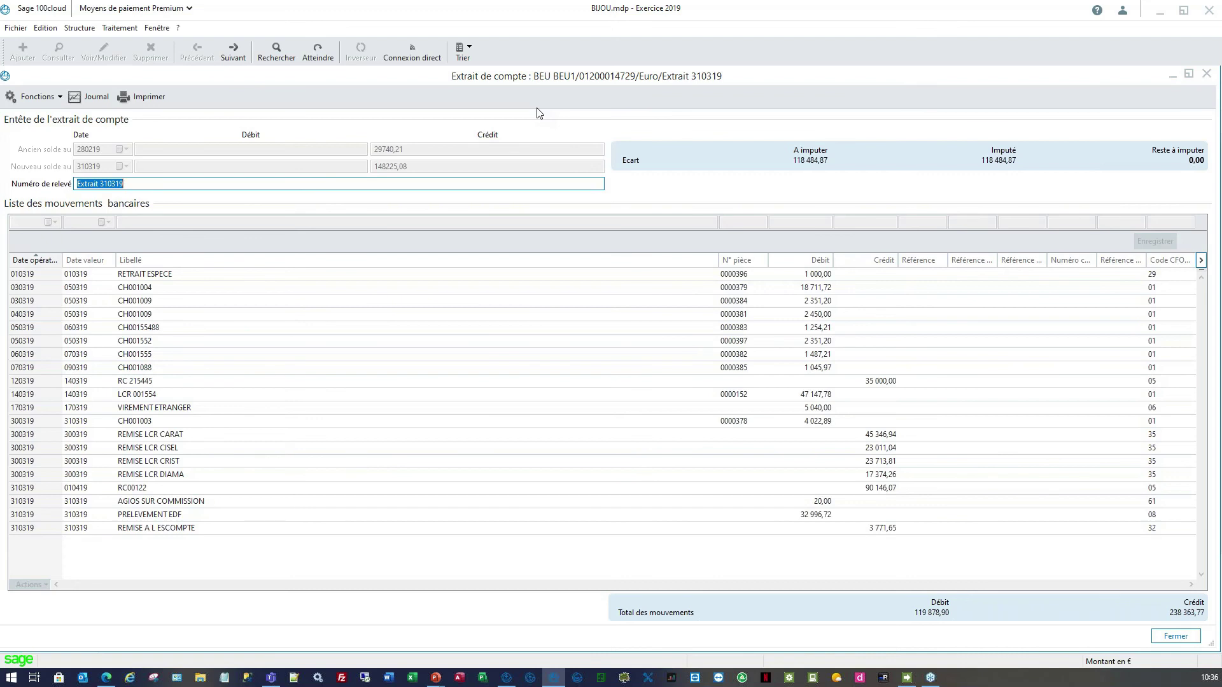
{"action": "key", "text": "Escape"}
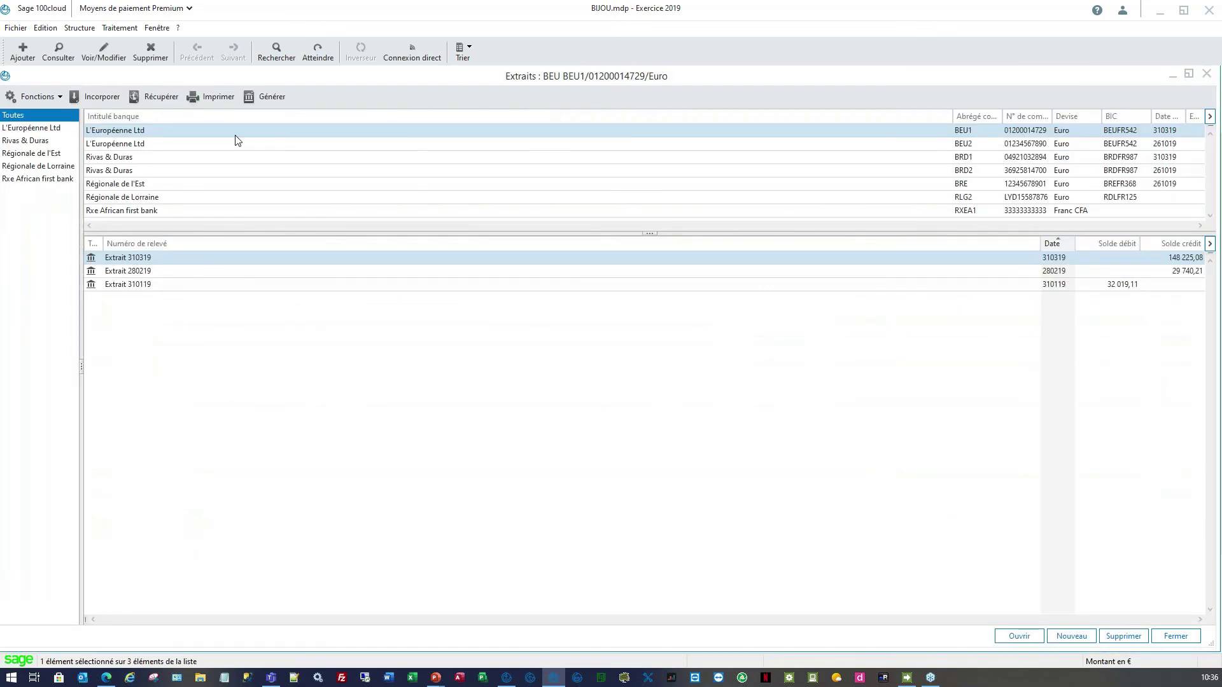
Switch to Sage 100cloud Comptabilité Premium and open the company BIJOU
{"action": "key", "text": "alt+Tab"}
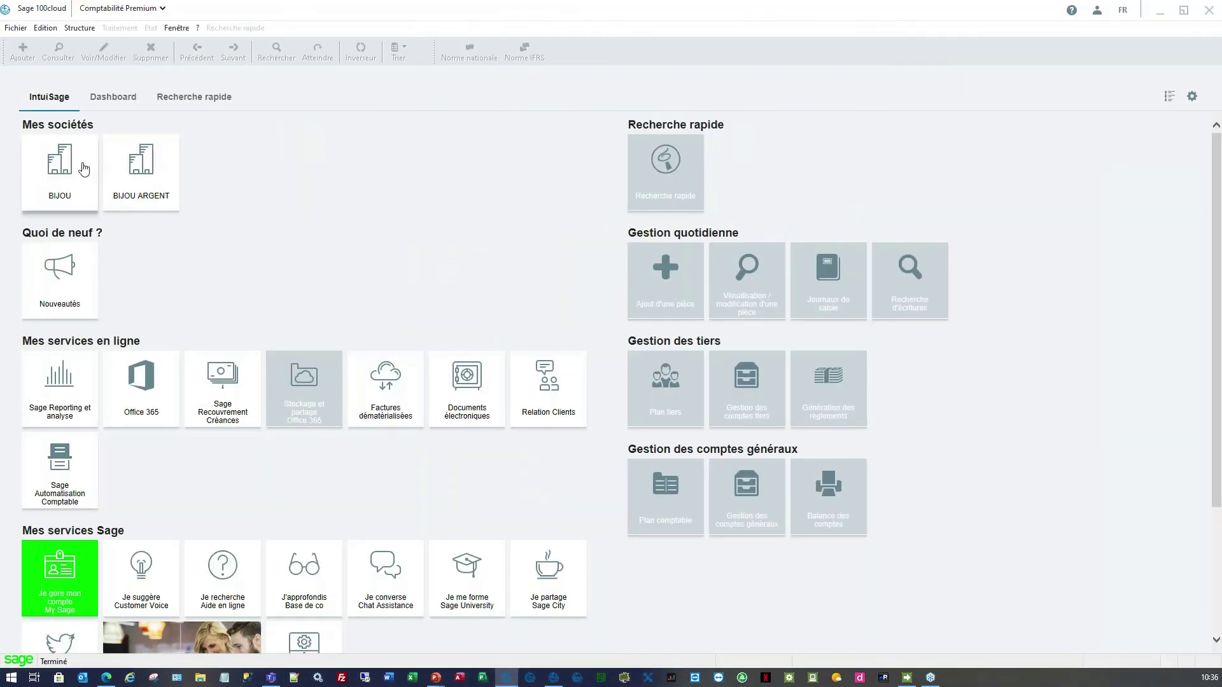
{"action": "left_click", "coordinate": [84, 169]}
{"action": "mouse_move", "coordinate": [436, 681]}
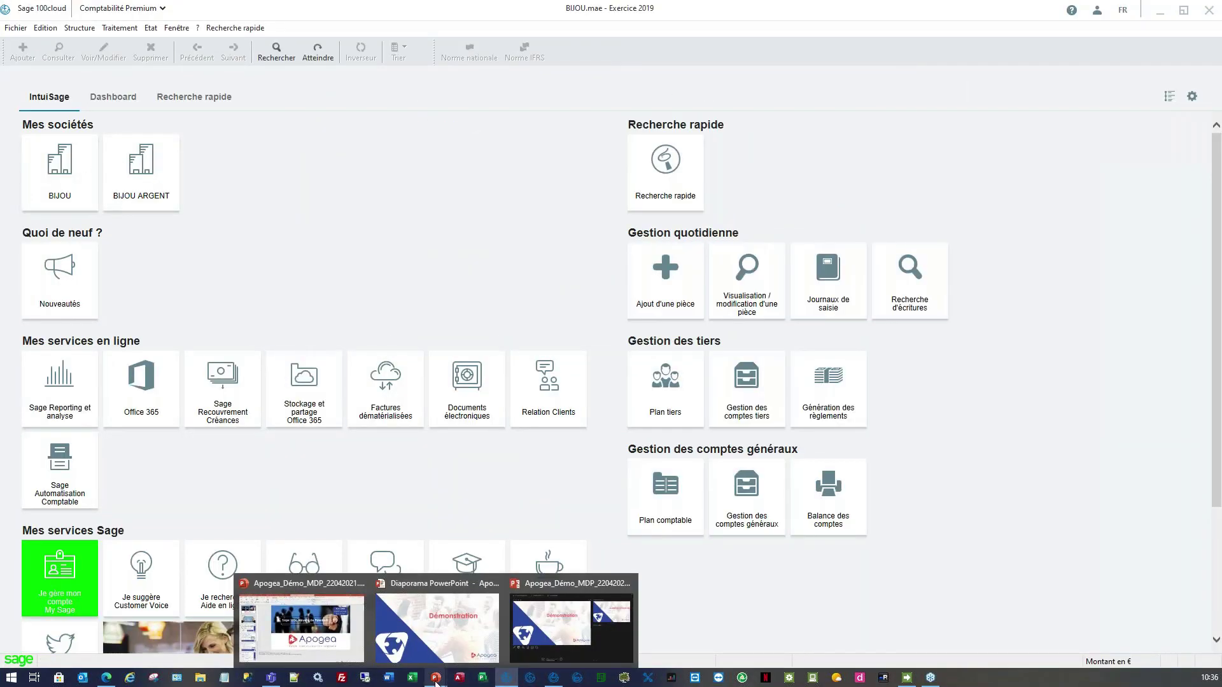
Start the bank operations entry for journal code BEU in a maximized window
{"action": "left_click", "coordinate": [121, 28]}
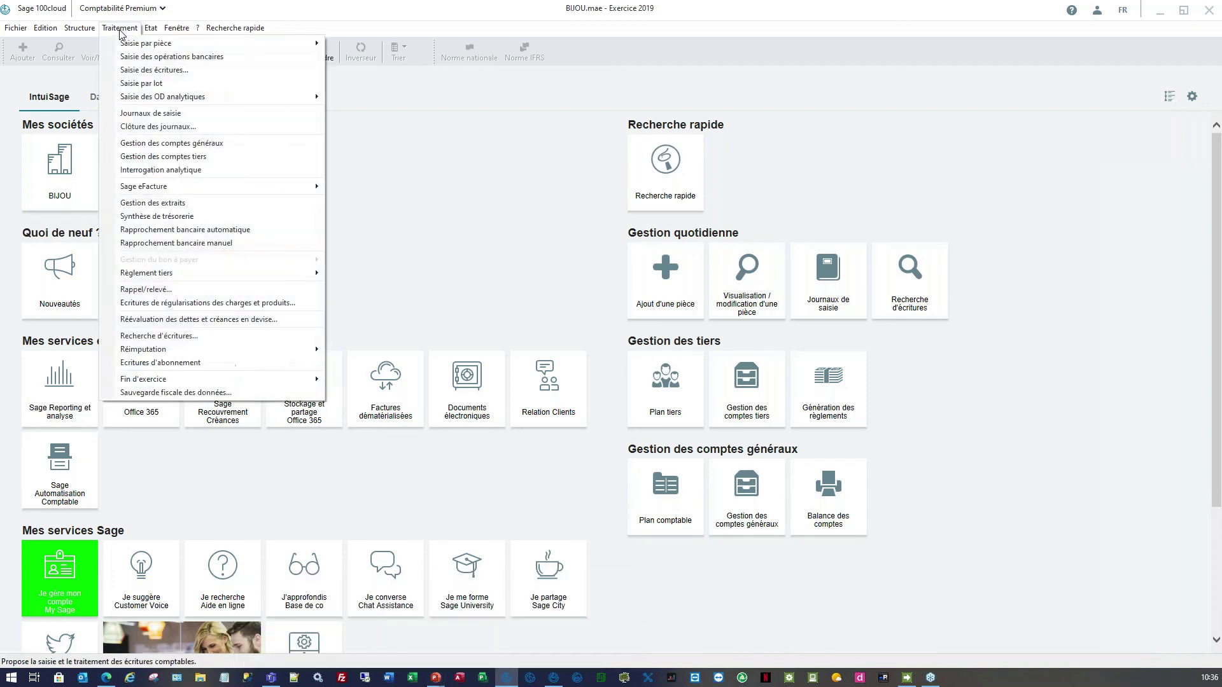
{"action": "left_click", "coordinate": [172, 57]}
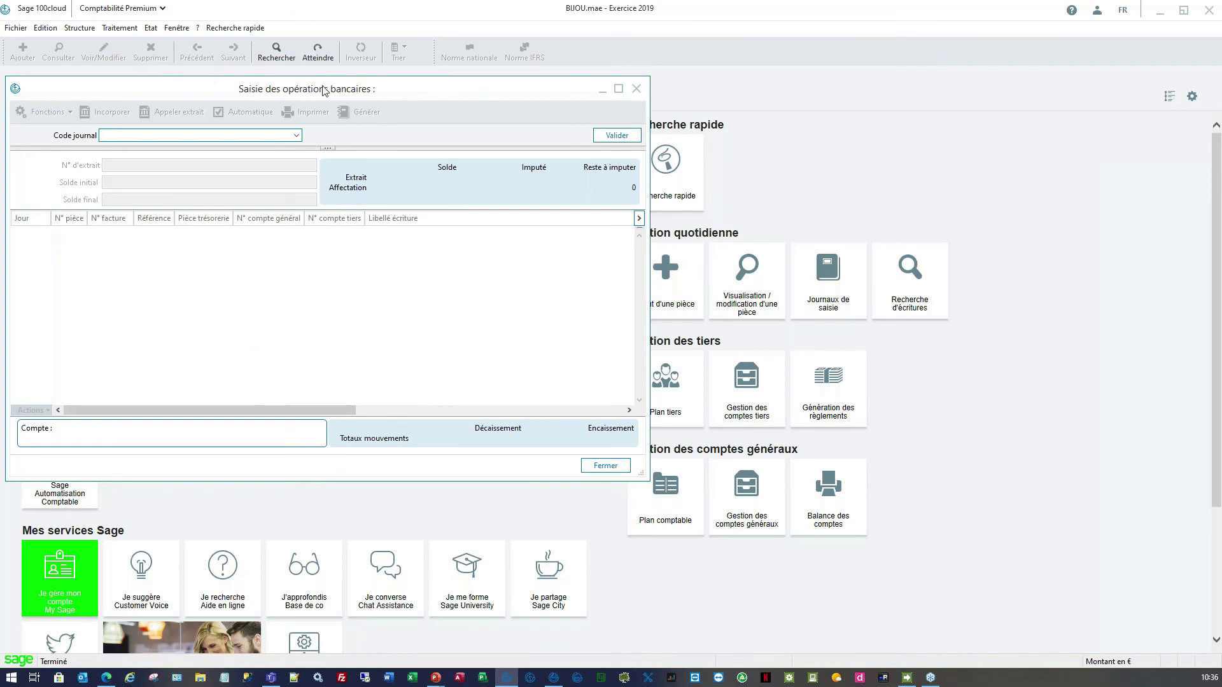
{"action": "left_click", "coordinate": [297, 135]}
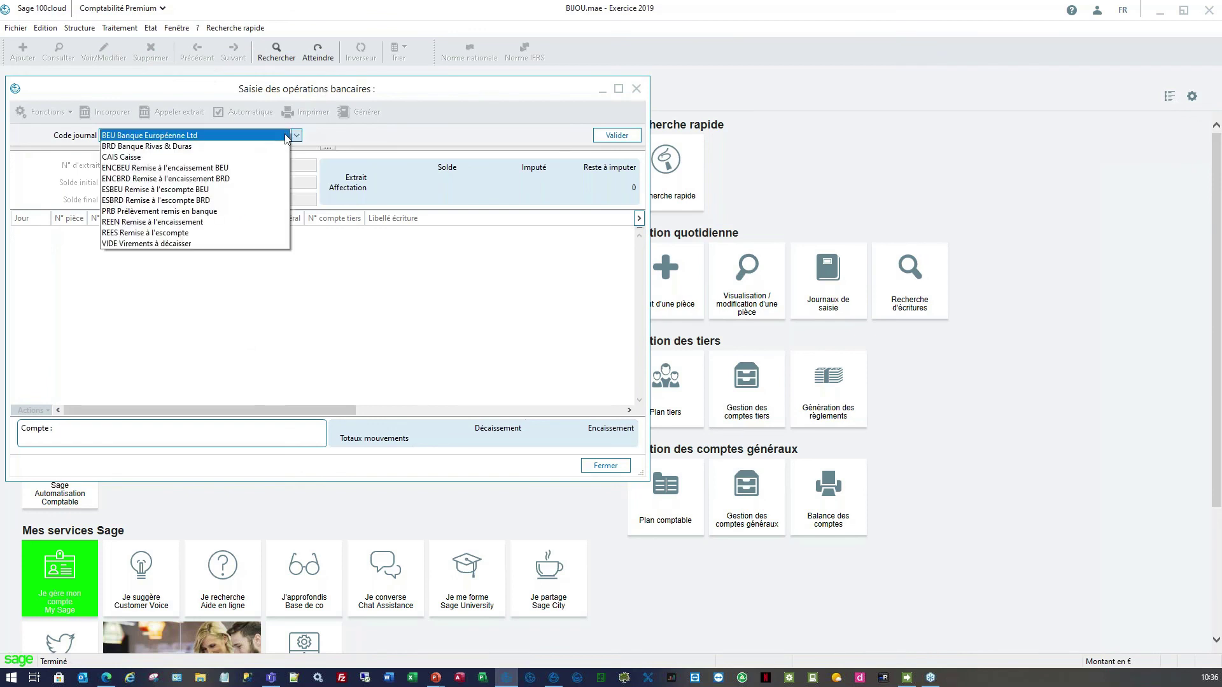
{"action": "left_click", "coordinate": [339, 95]}
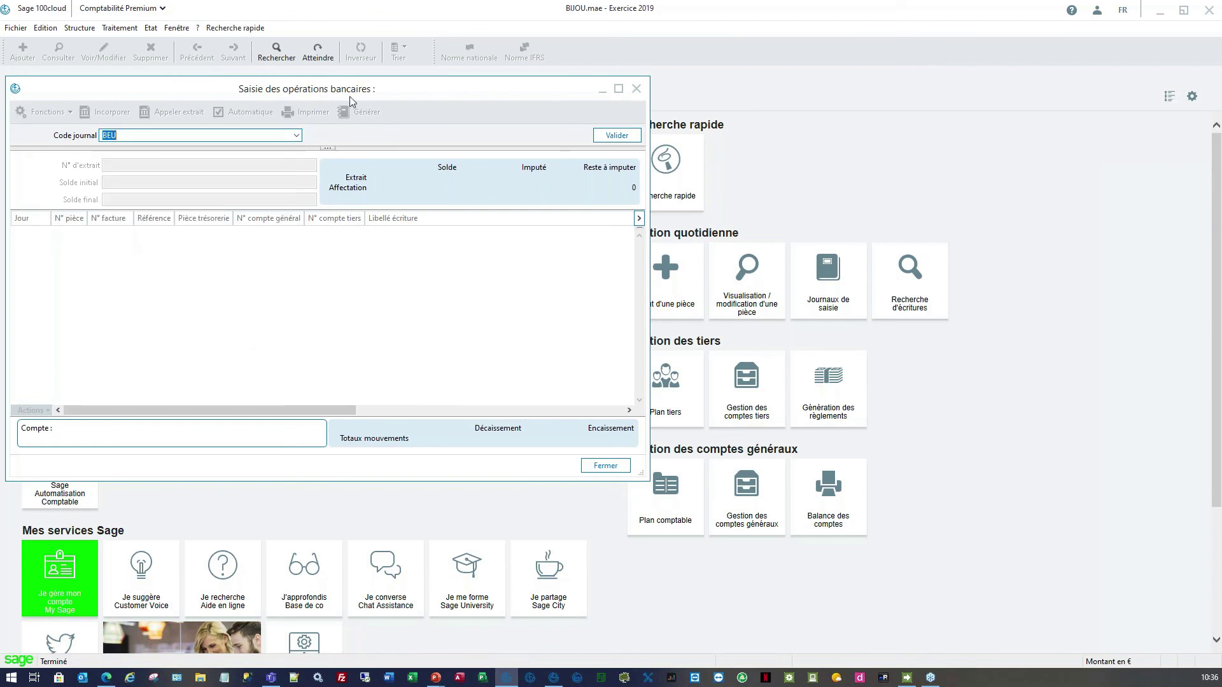
{"action": "left_click", "coordinate": [617, 88]}
{"action": "left_click", "coordinate": [1185, 120]}
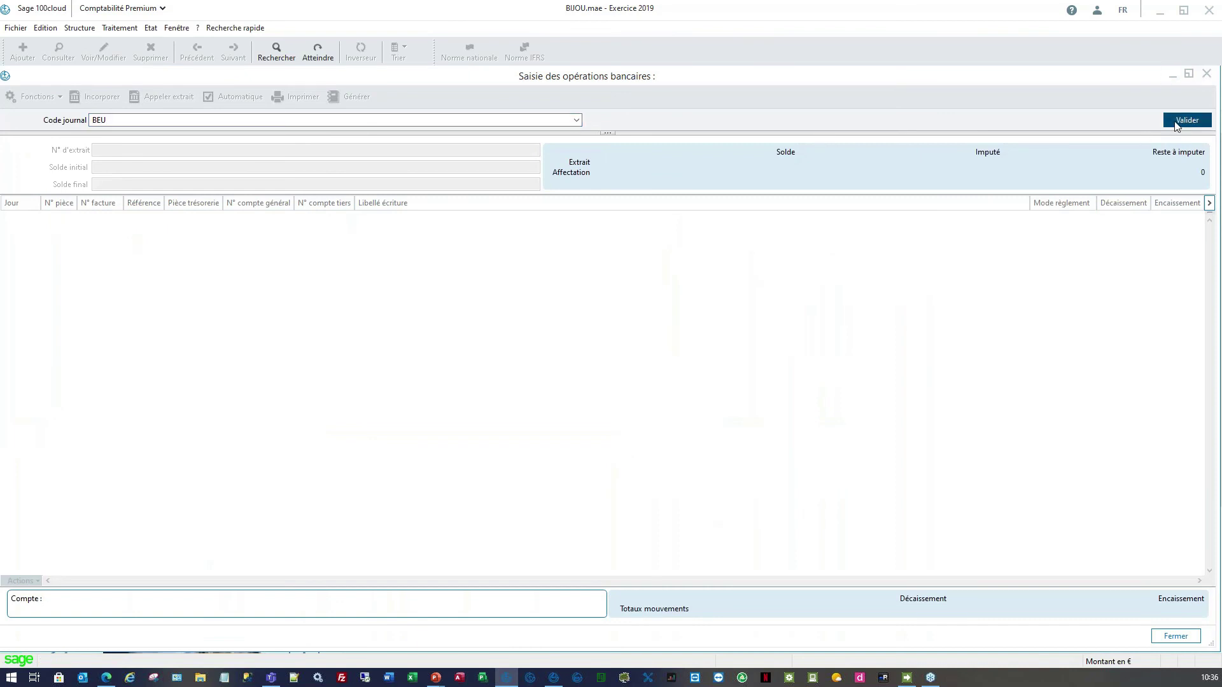
Call up bank statement Extrait 310119 in the bank operations entry, accepting to retrieve it again
{"action": "left_click", "coordinate": [181, 99]}
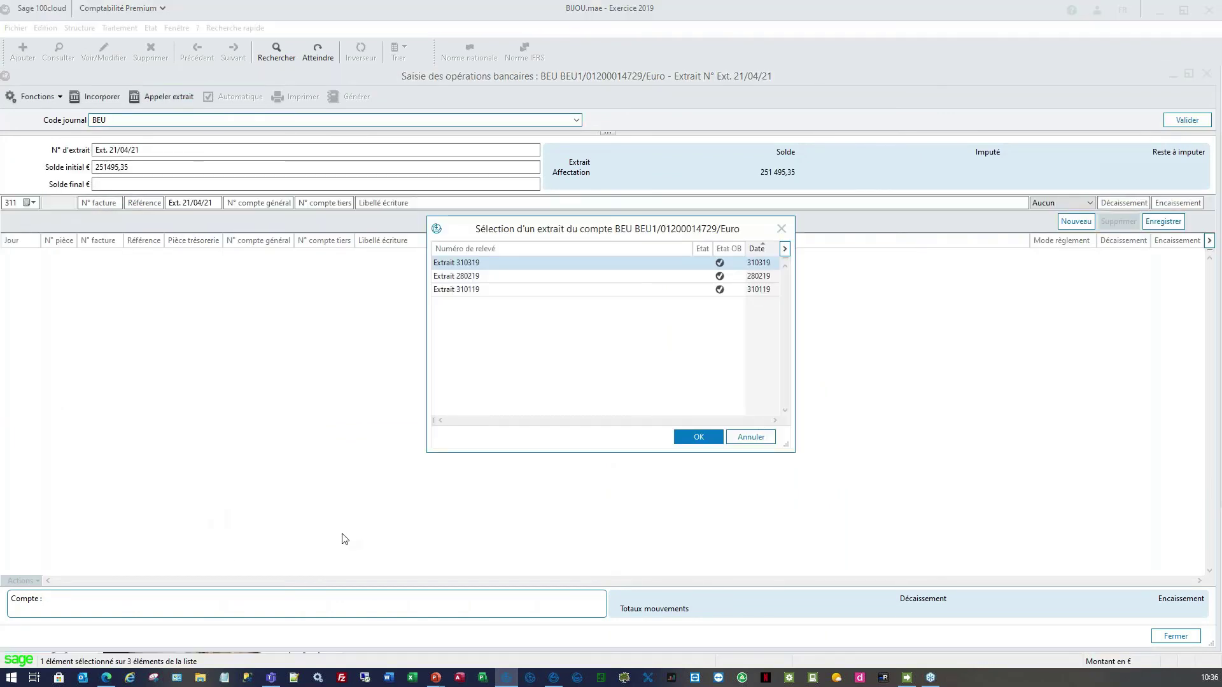
{"action": "left_click", "coordinate": [453, 290]}
{"action": "left_click", "coordinate": [712, 438]}
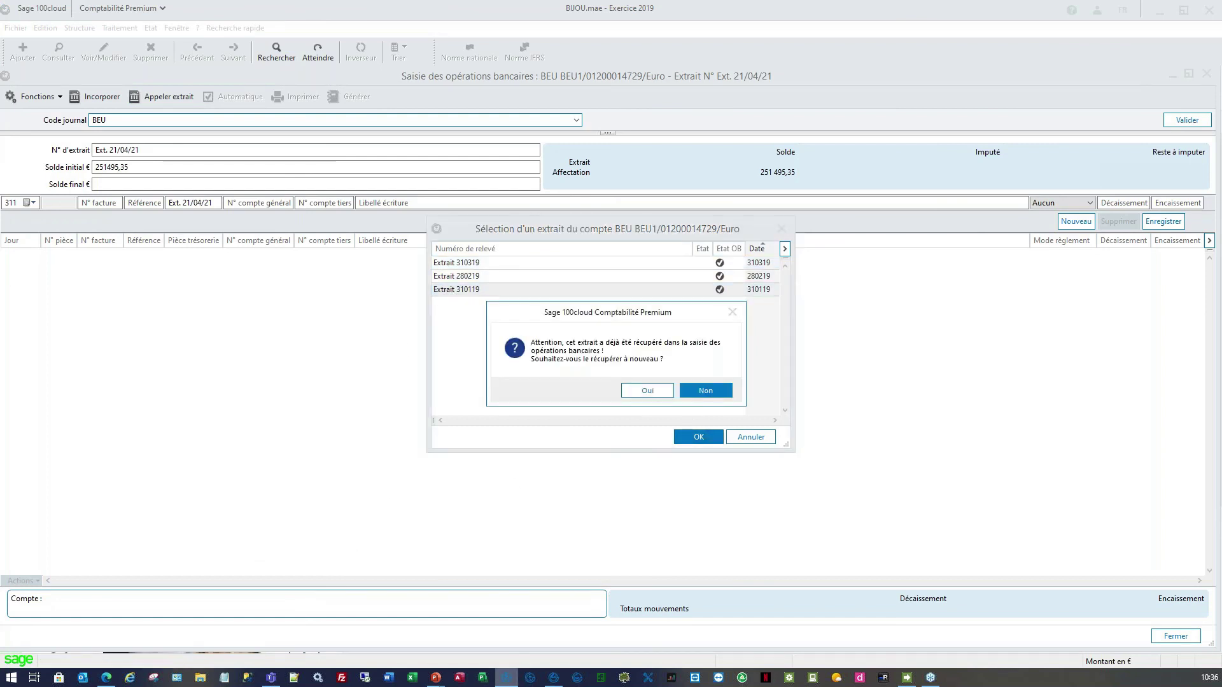
{"action": "left_click", "coordinate": [646, 390]}
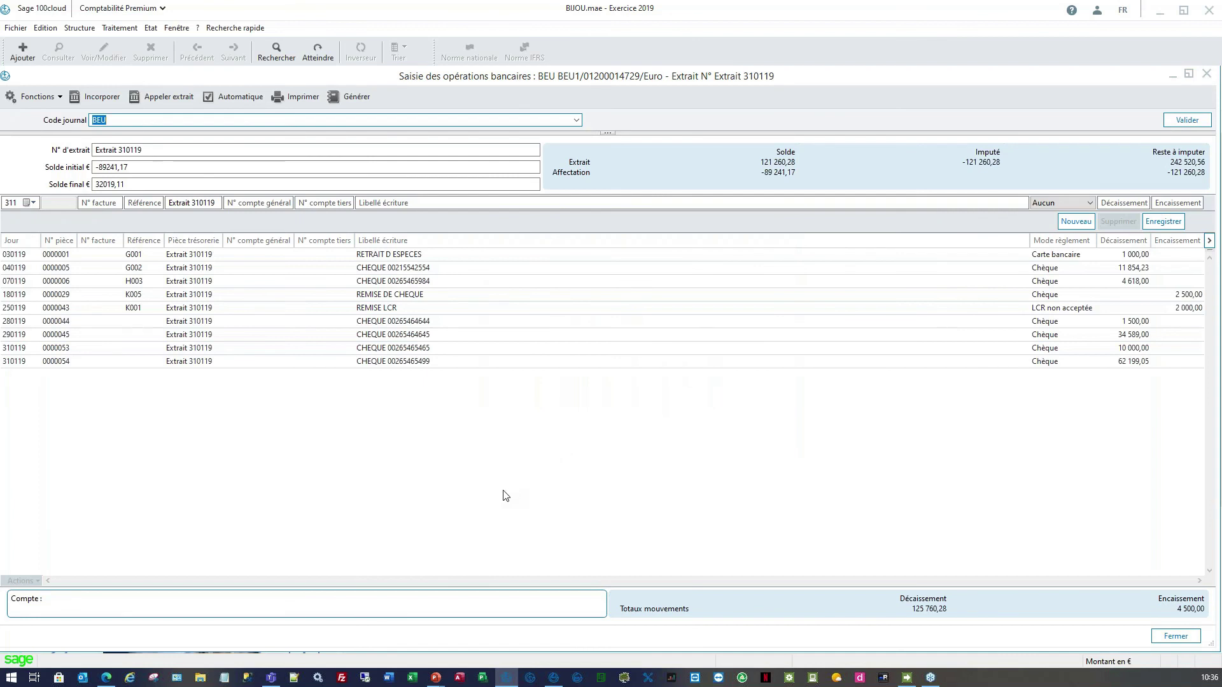
Examine the entries to settle for the cash withdrawal and the 11 854,23 cheque, widening the search for the cheque
{"action": "double_click", "coordinate": [171, 269]}
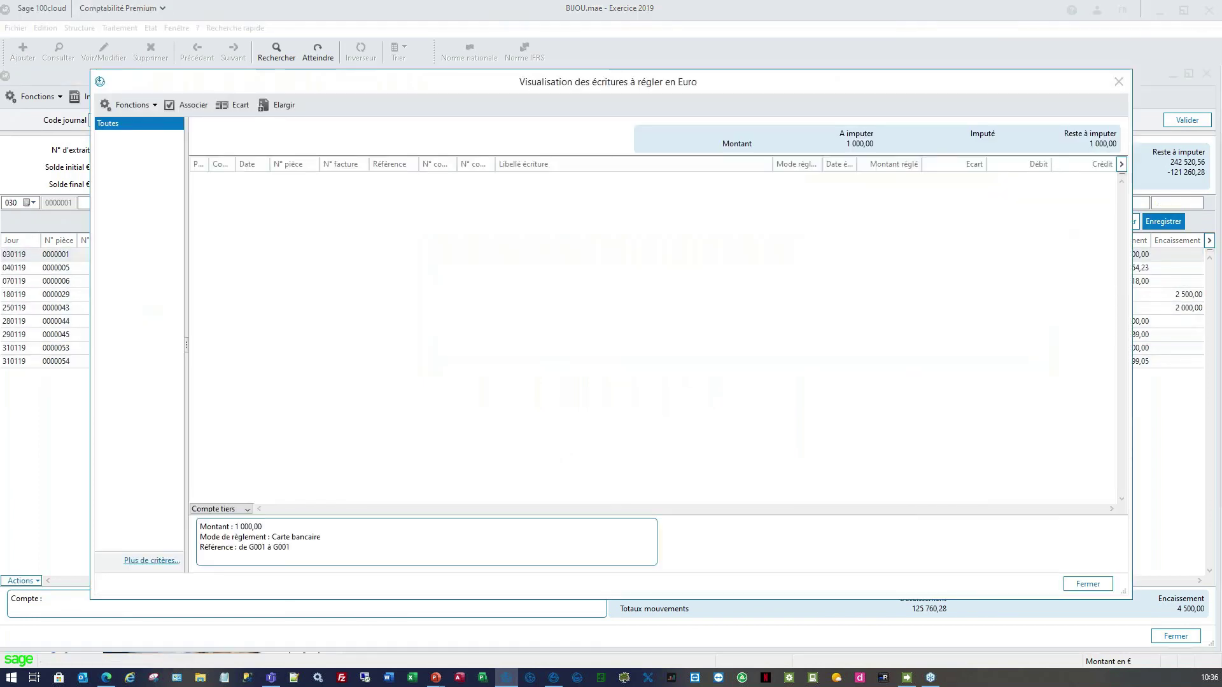
{"action": "key", "text": "Escape"}
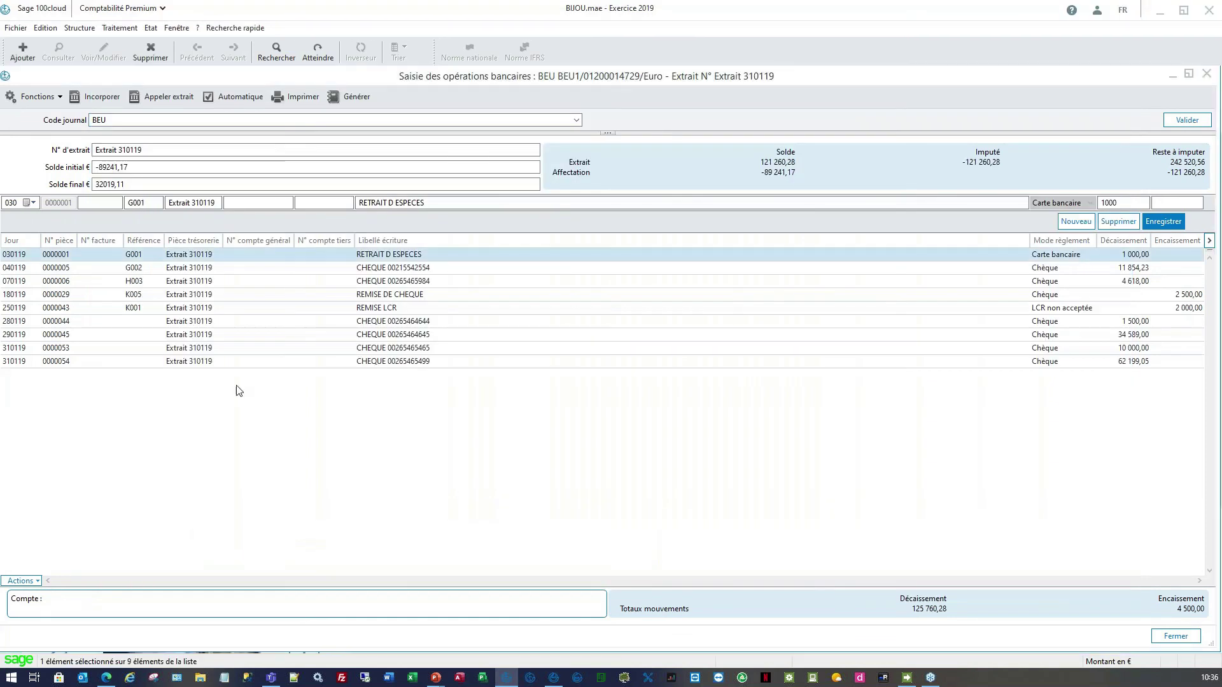
{"action": "left_click", "coordinate": [429, 272]}
{"action": "double_click", "coordinate": [430, 273]}
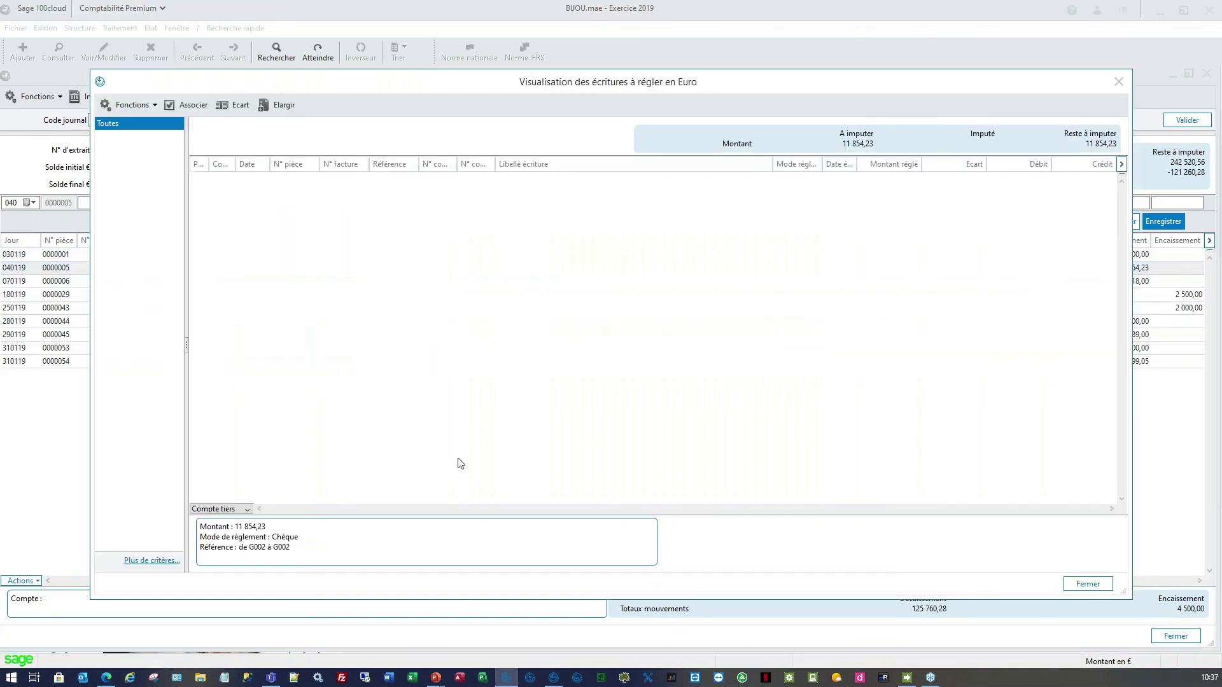
{"action": "left_click", "coordinate": [270, 106]}
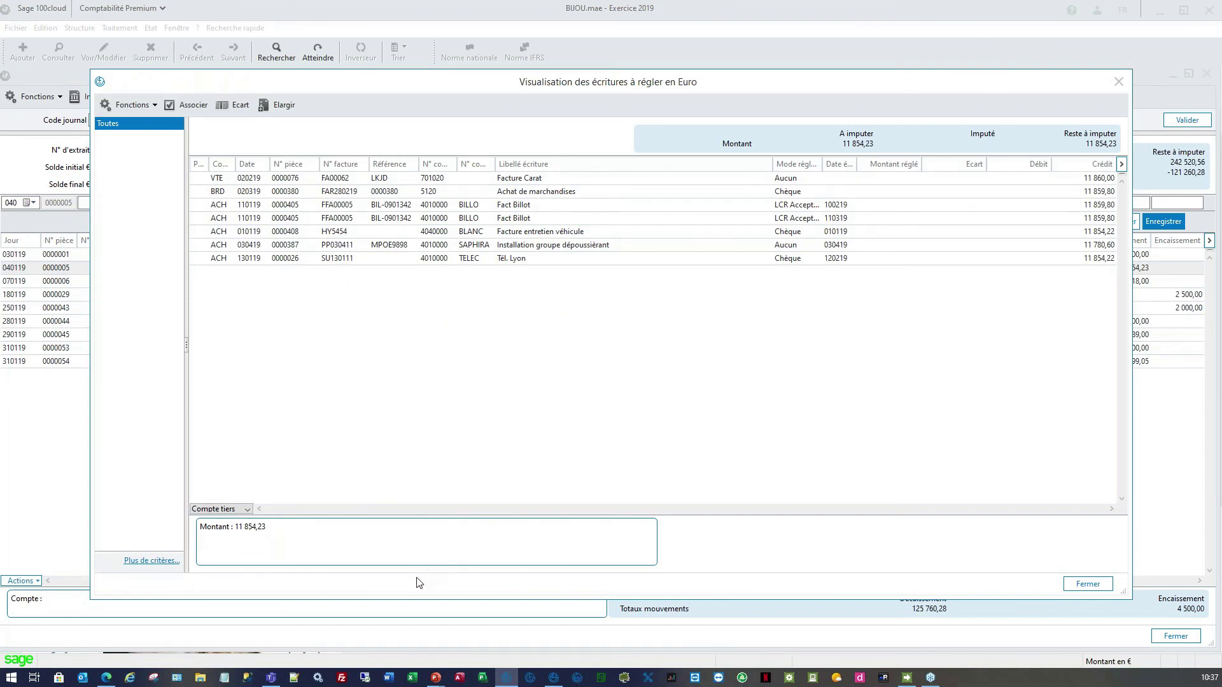
{"action": "left_click", "coordinate": [1118, 82]}
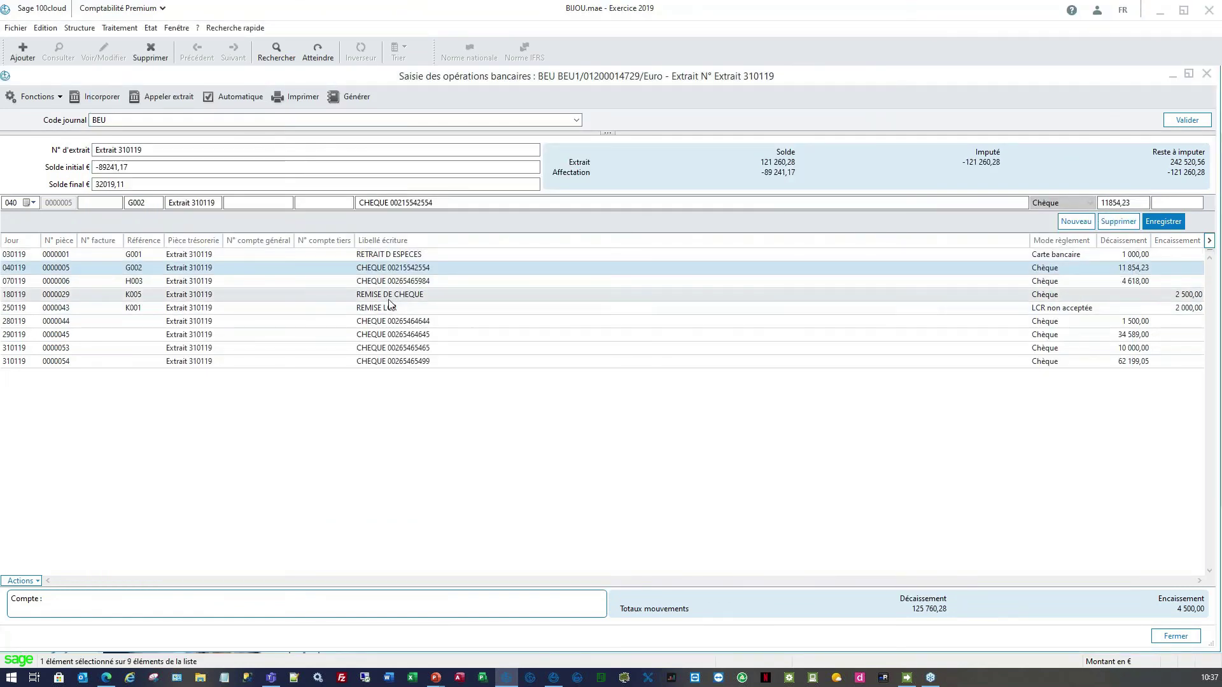
Associate the 1 500,00 cheque of 280119 with the Acompte IS entry, invoice Chq556
{"action": "double_click", "coordinate": [375, 323]}
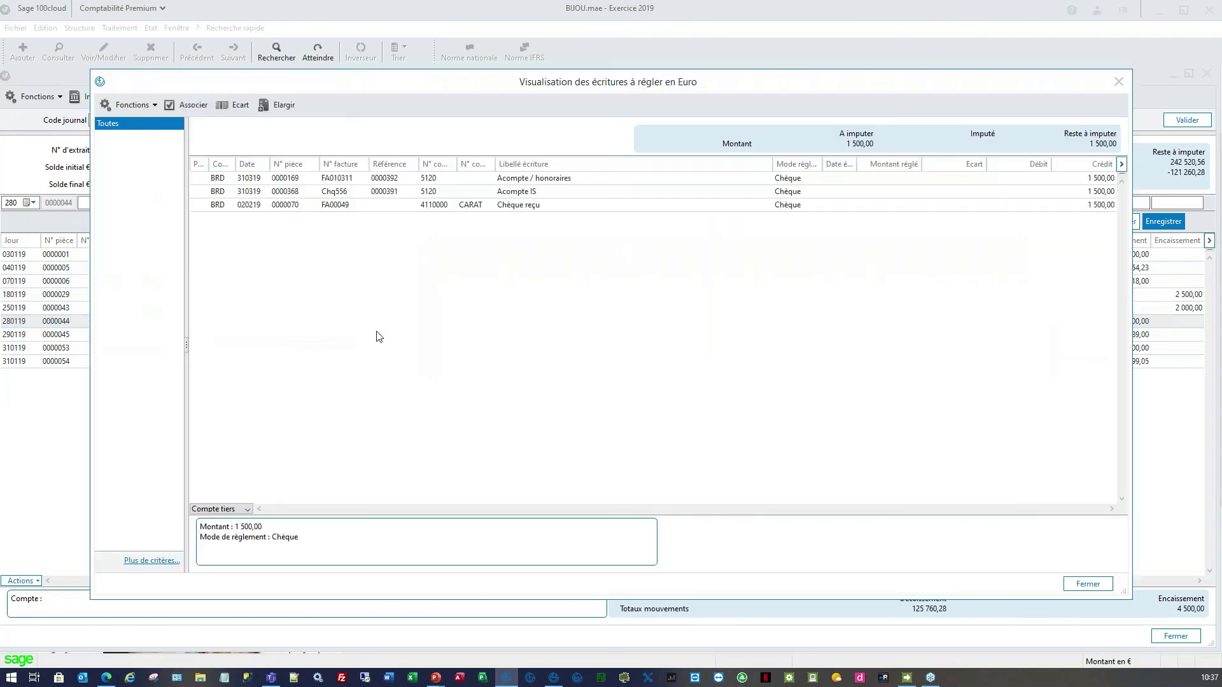
{"action": "left_click", "coordinate": [795, 190]}
{"action": "left_click", "coordinate": [189, 105]}
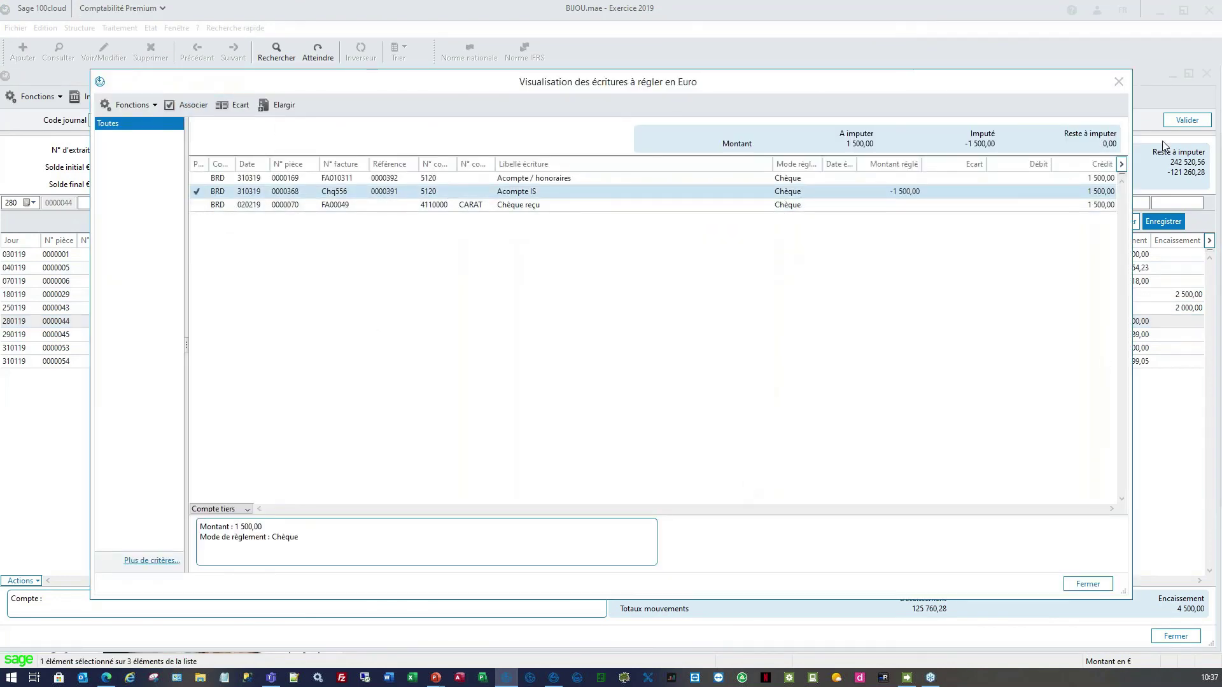
{"action": "left_click", "coordinate": [1118, 82]}
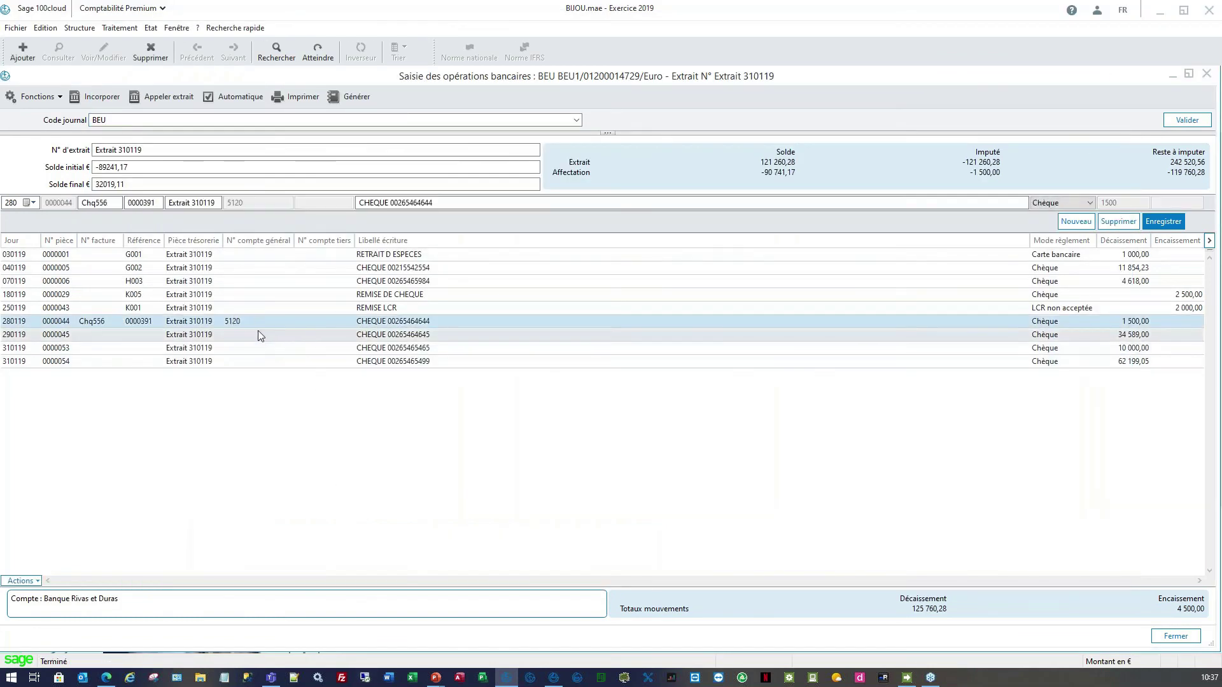
Assign third-party account BILLO to the 34 589,00 cheque of 290119 and save the line
{"action": "left_click", "coordinate": [259, 335]}
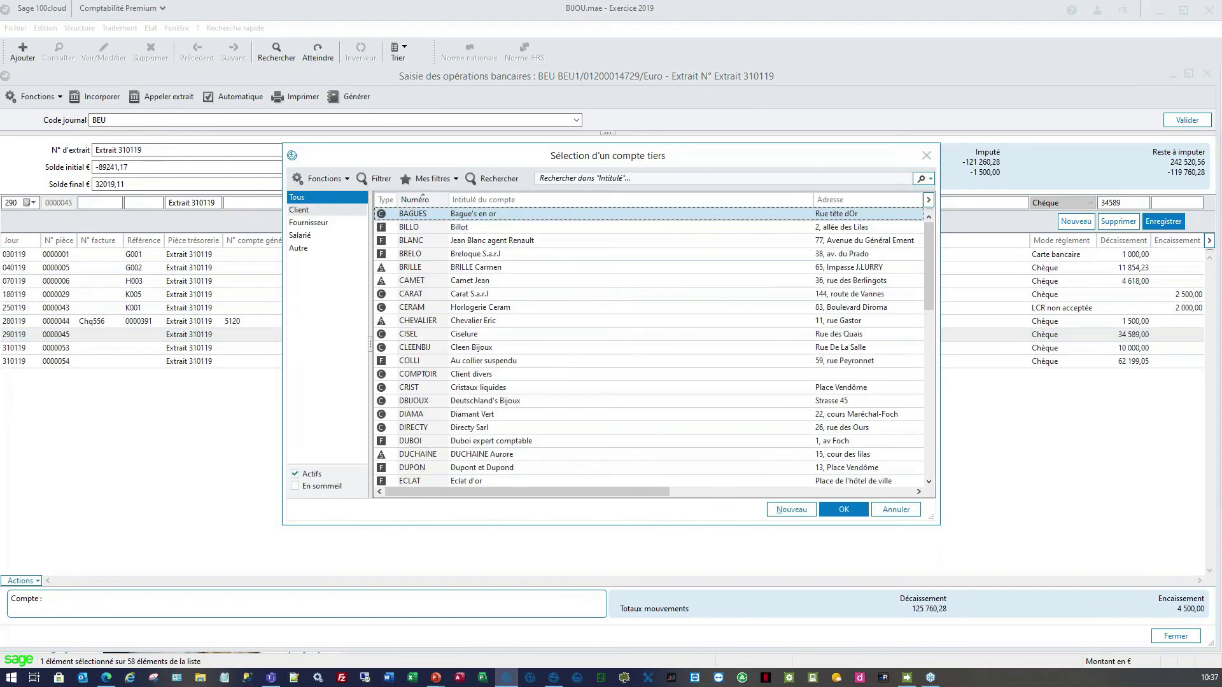
{"action": "key", "text": "Down"}
{"action": "key", "text": "Return"}
{"action": "key", "text": "Tab"}
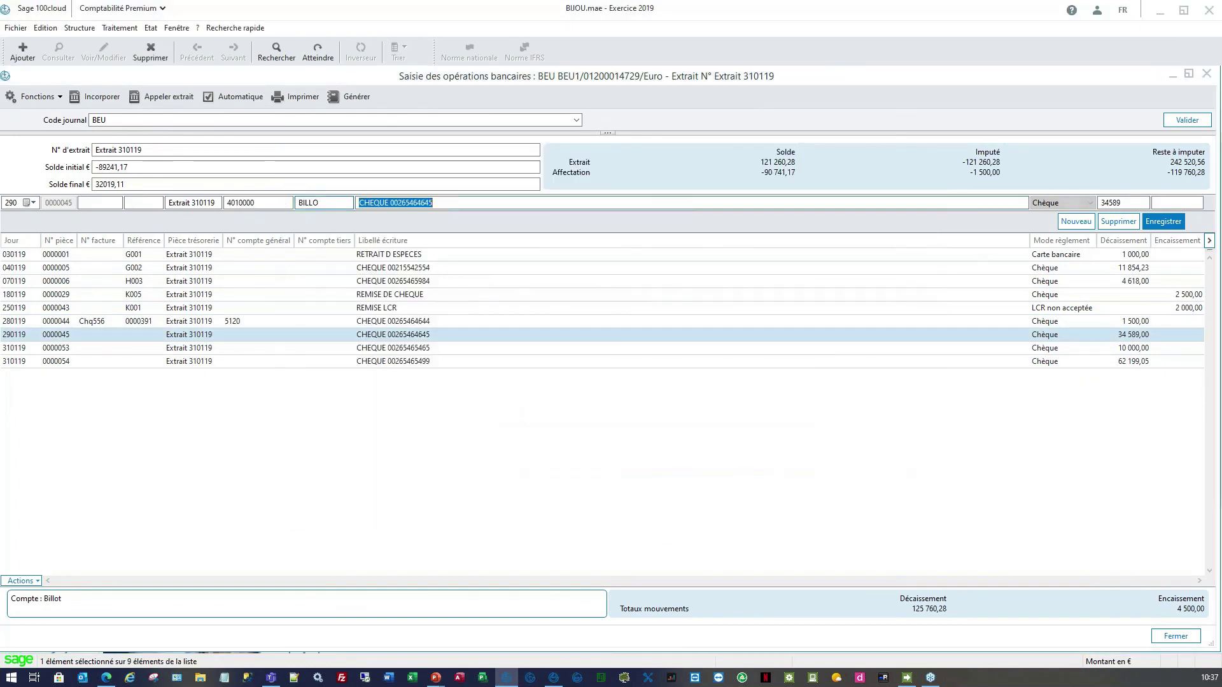
{"action": "key", "text": "Return"}
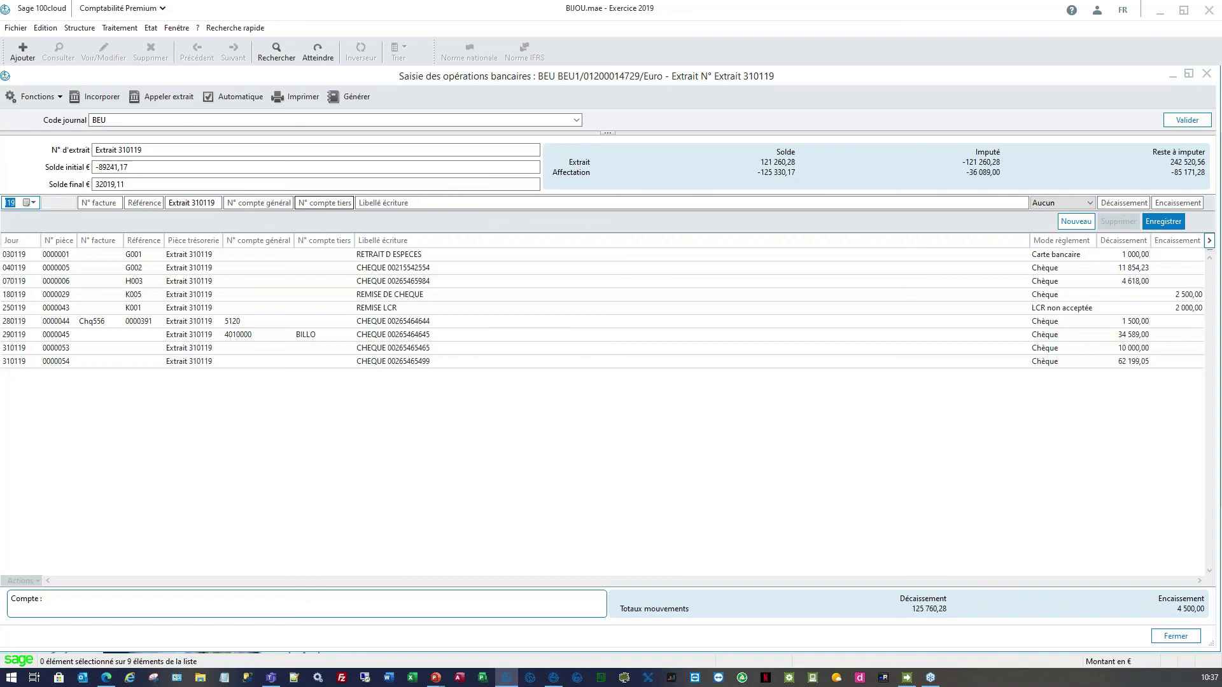
Switch to Sage 100cloud Moyens de paiement and open the maximized list of rejected transfer statements for bank BEU
{"action": "left_click", "coordinate": [119, 28]}
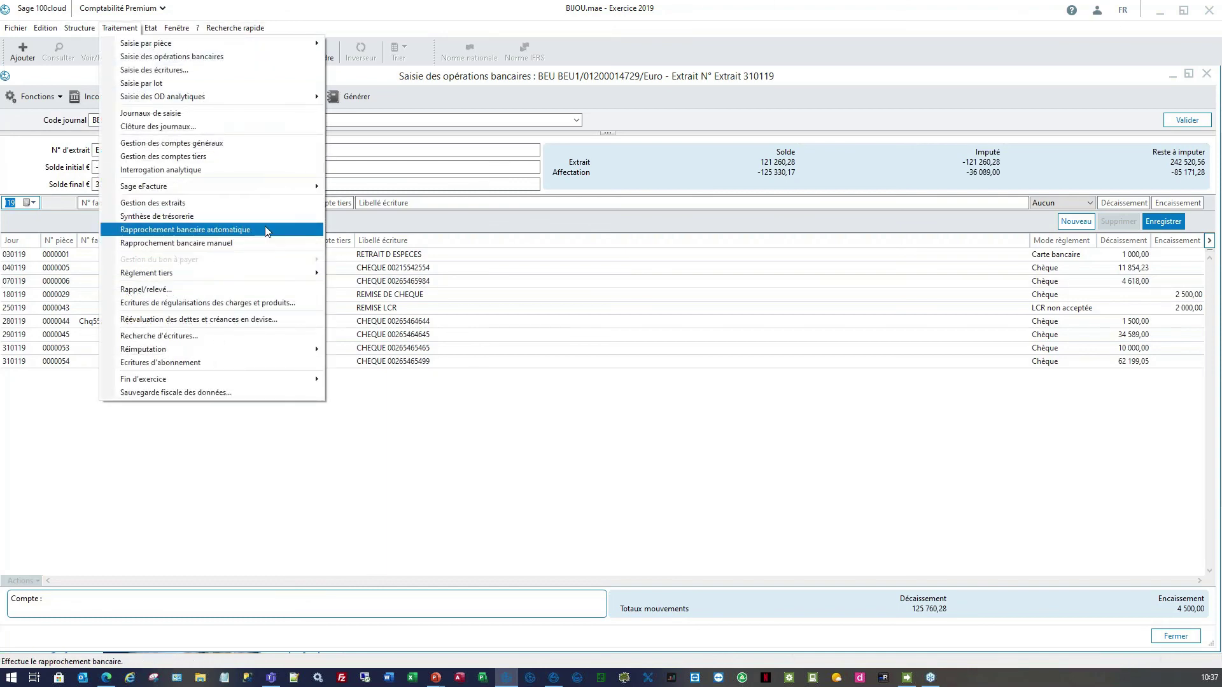
{"action": "left_click", "coordinate": [555, 678]}
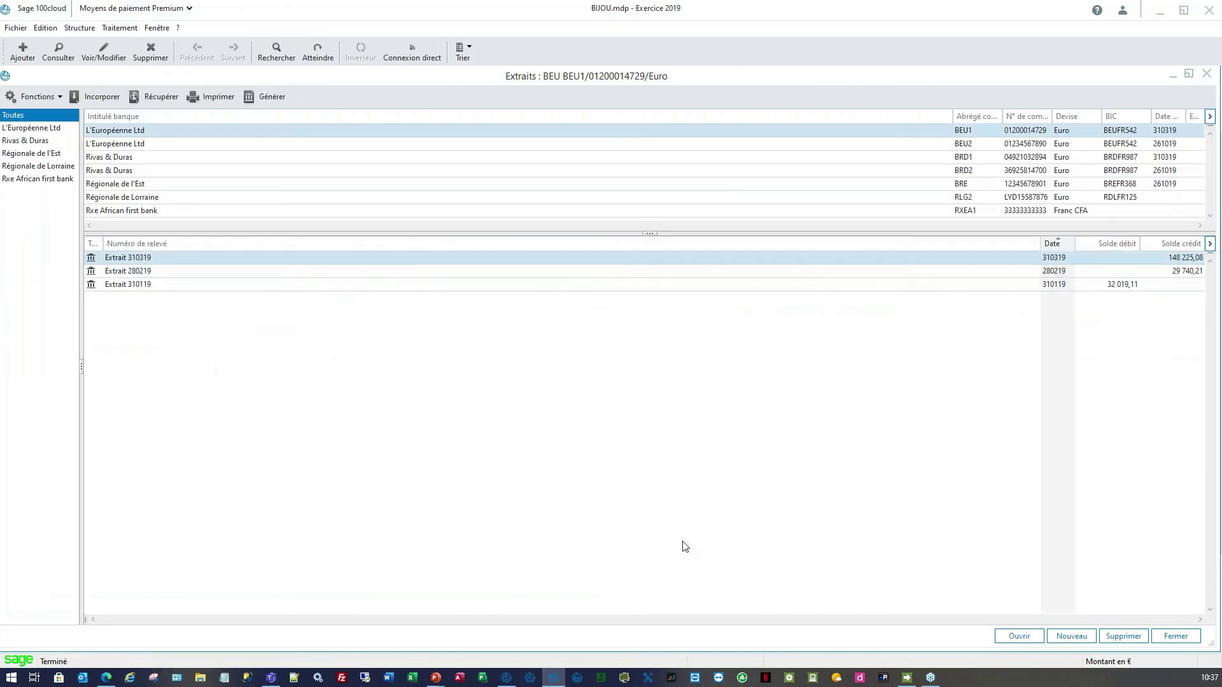
{"action": "key", "text": "Escape"}
{"action": "left_click", "coordinate": [120, 28]}
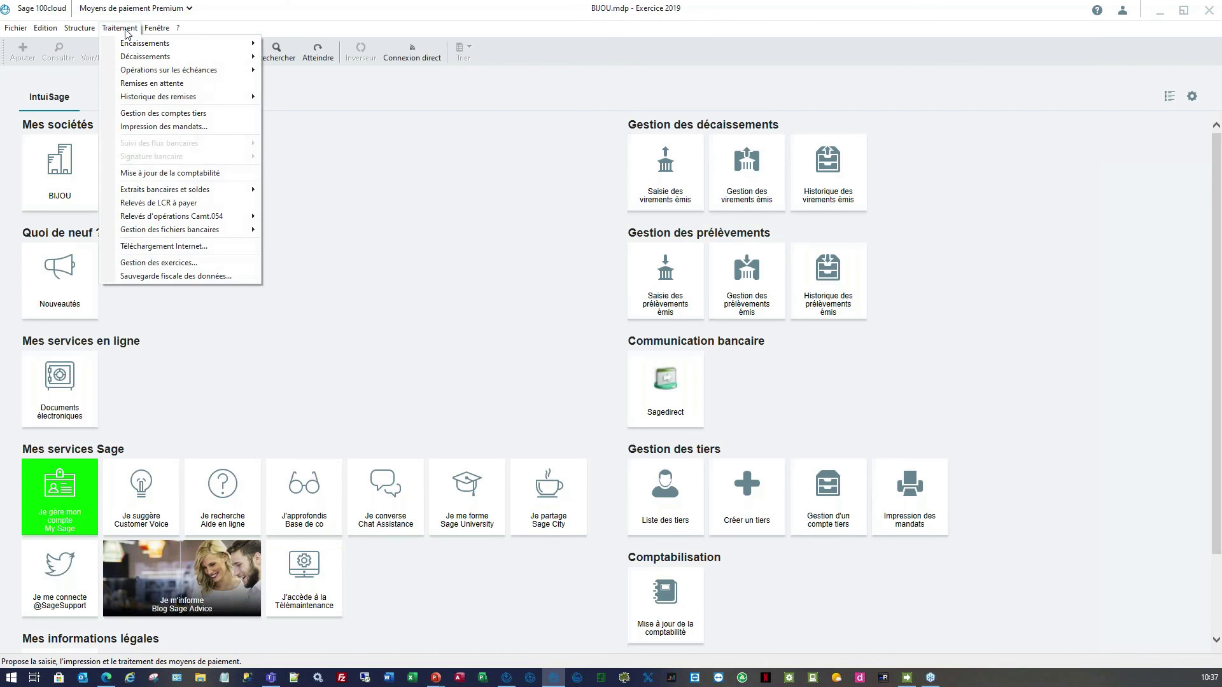
{"action": "mouse_move", "coordinate": [236, 218]}
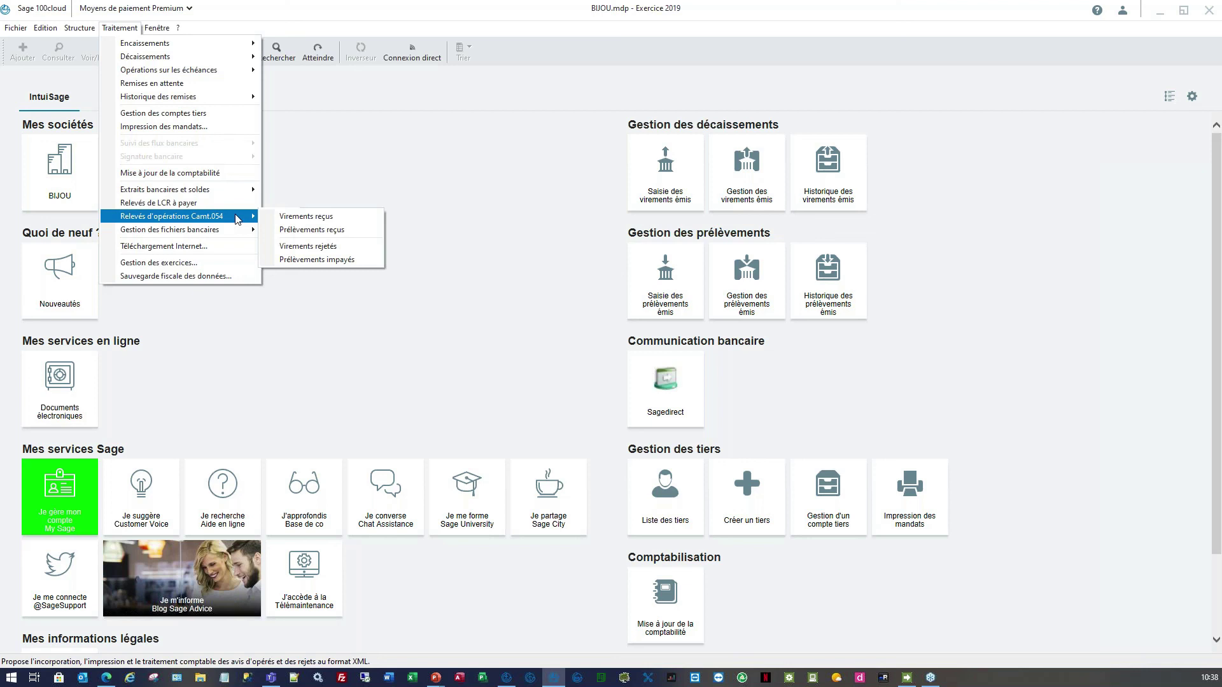
{"action": "left_click", "coordinate": [321, 253]}
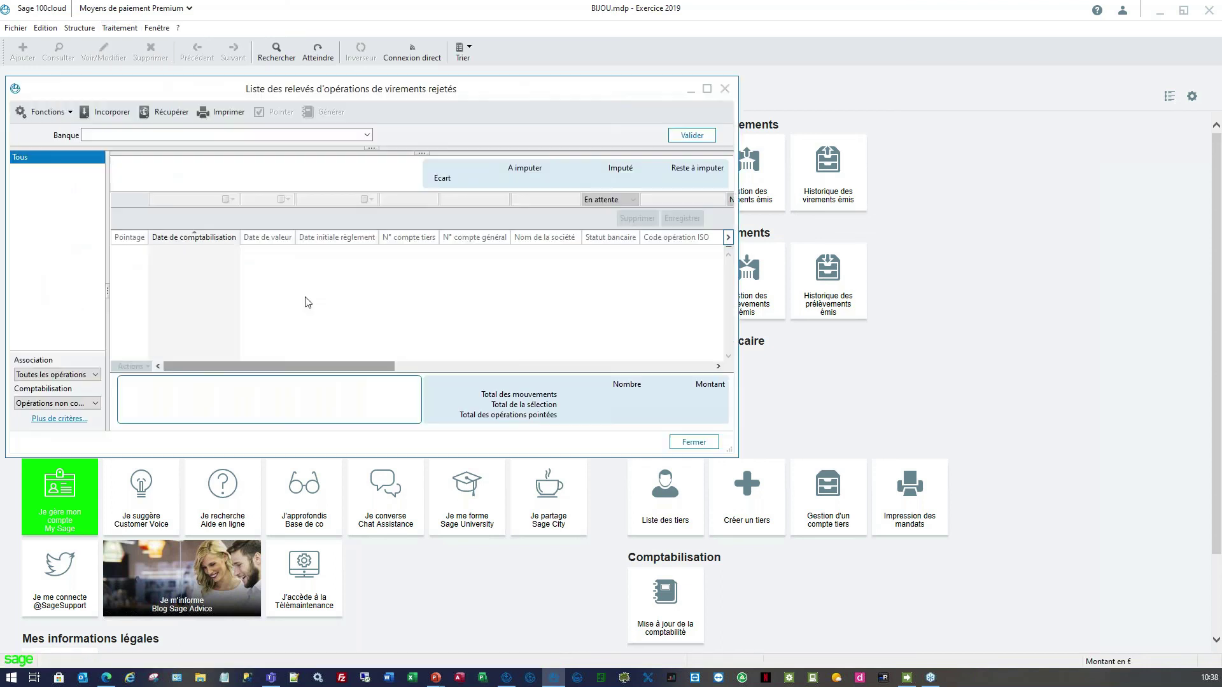
{"action": "left_click", "coordinate": [367, 135]}
{"action": "left_click", "coordinate": [339, 135]}
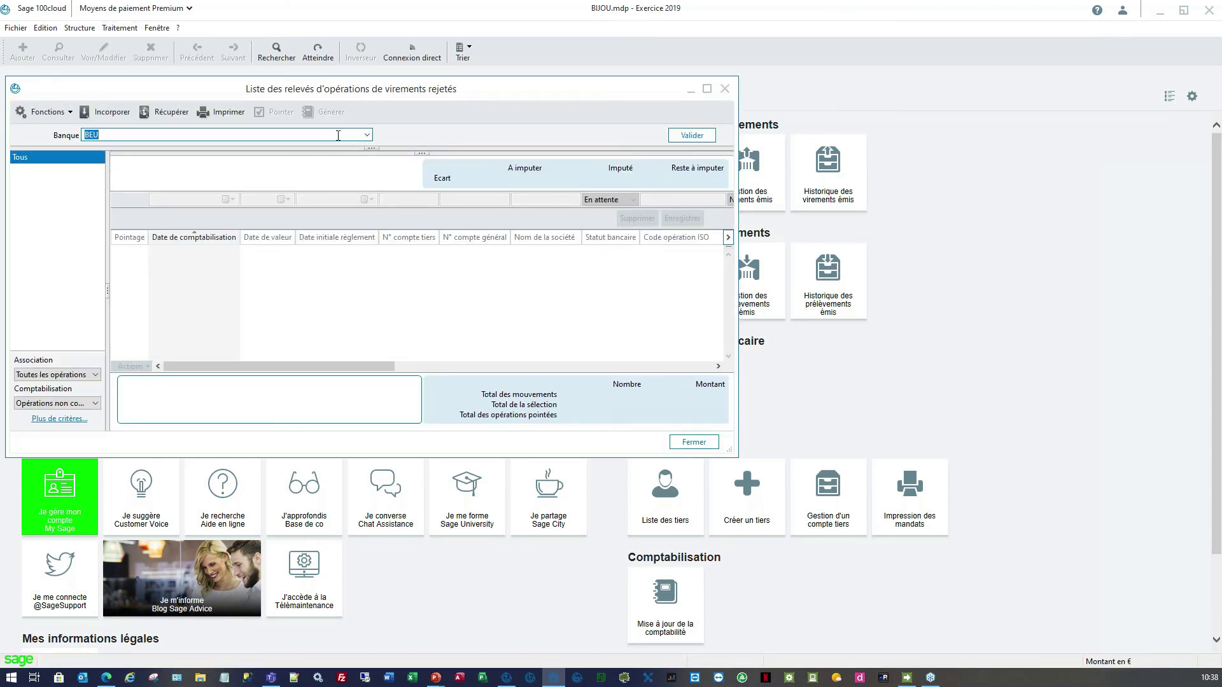
{"action": "left_click", "coordinate": [707, 89]}
Associate the rejected BRELOQUE SARL transfer with the transmitted BRELO due item, invoice AH050311
{"action": "left_click", "coordinate": [608, 460]}
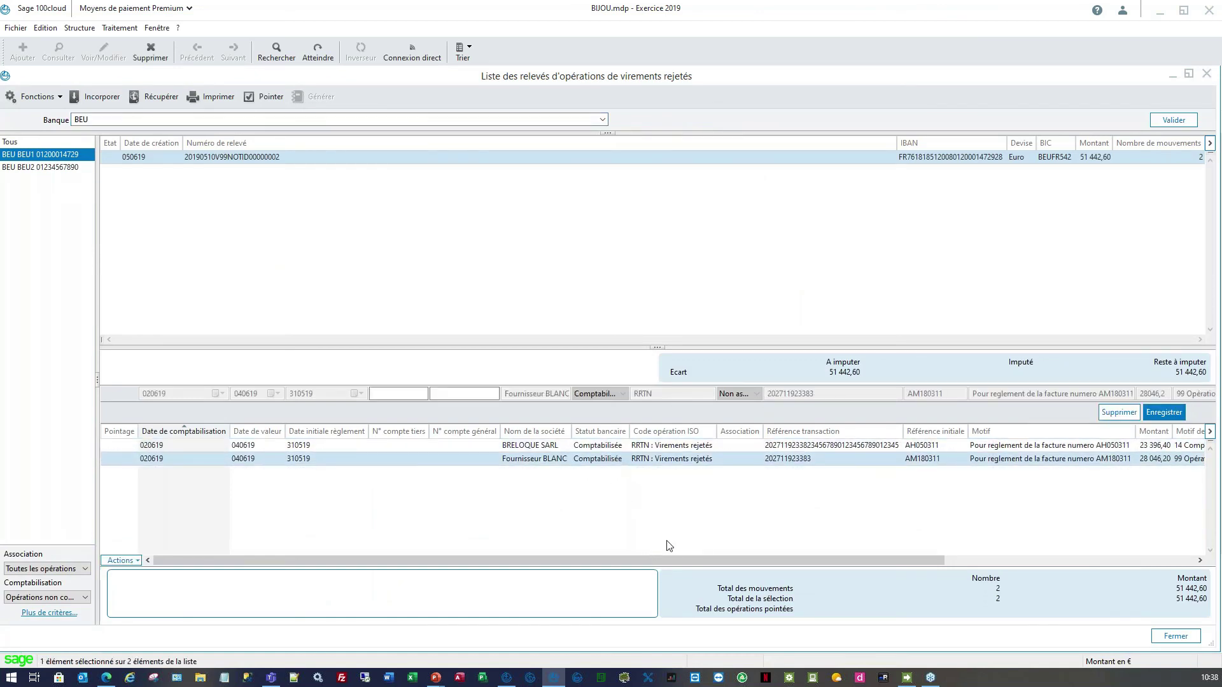
{"action": "double_click", "coordinate": [563, 448]}
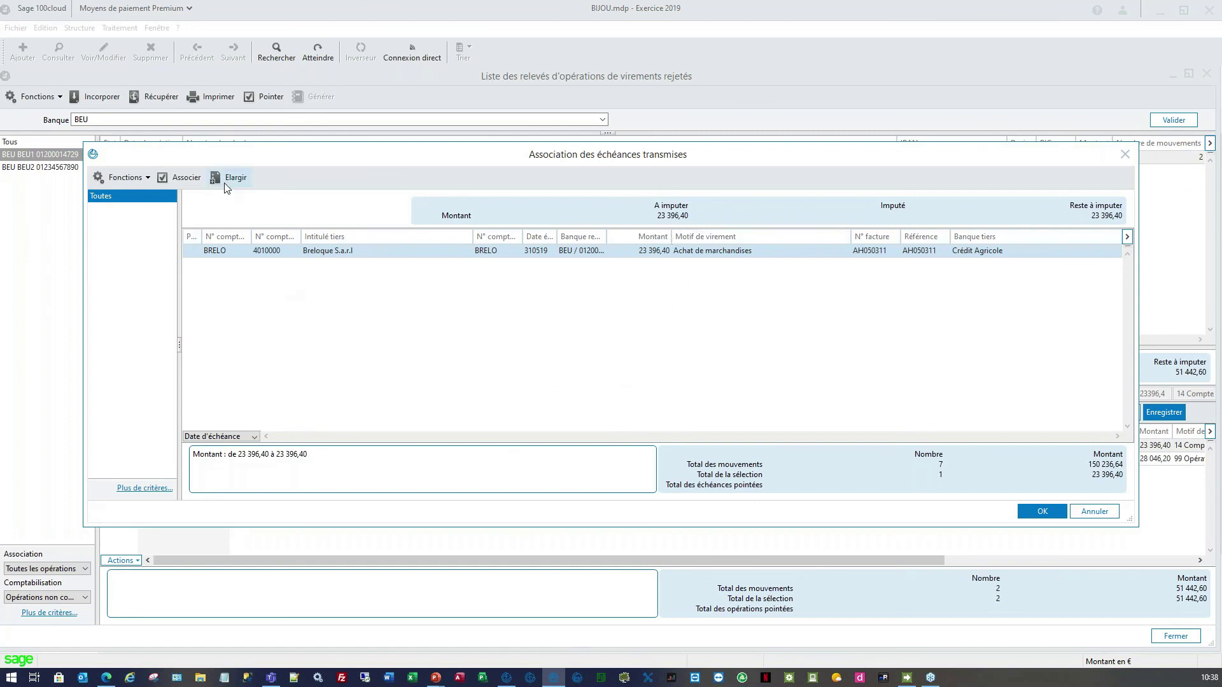
{"action": "left_click", "coordinate": [187, 179]}
{"action": "left_click", "coordinate": [1043, 512]}
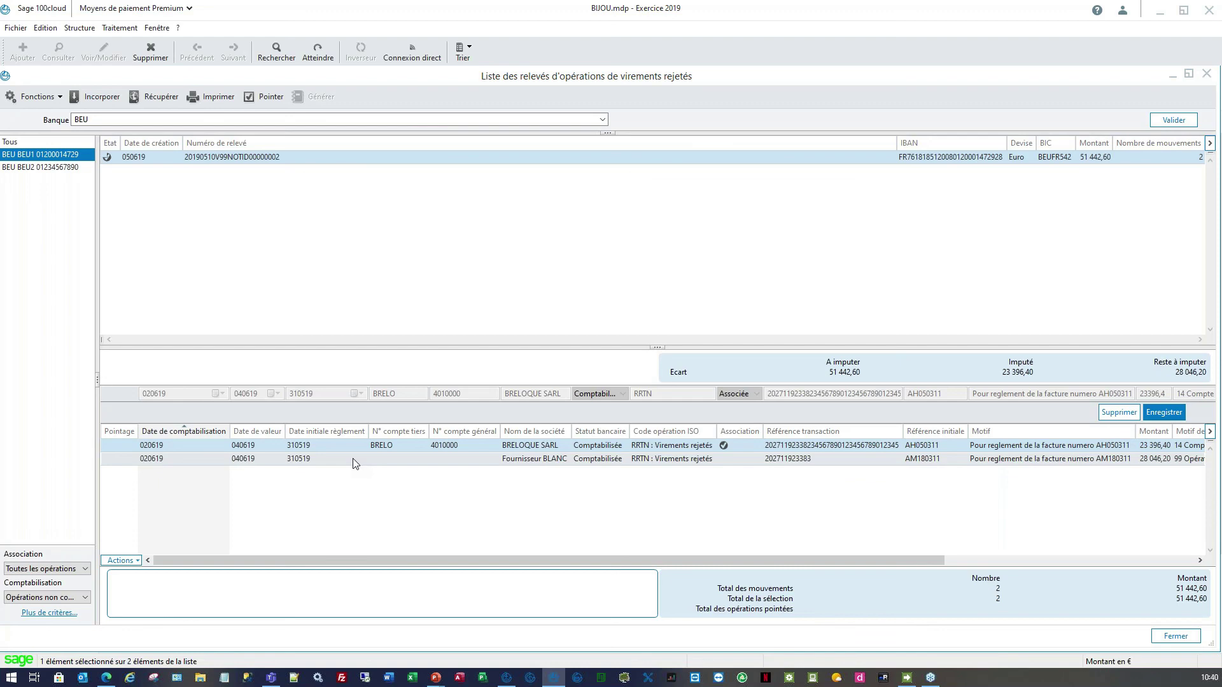
Switch to Sage directFinance and review the bank transfer services and sessions
{"action": "left_click", "coordinate": [910, 680]}
{"action": "left_click", "coordinate": [62, 91]}
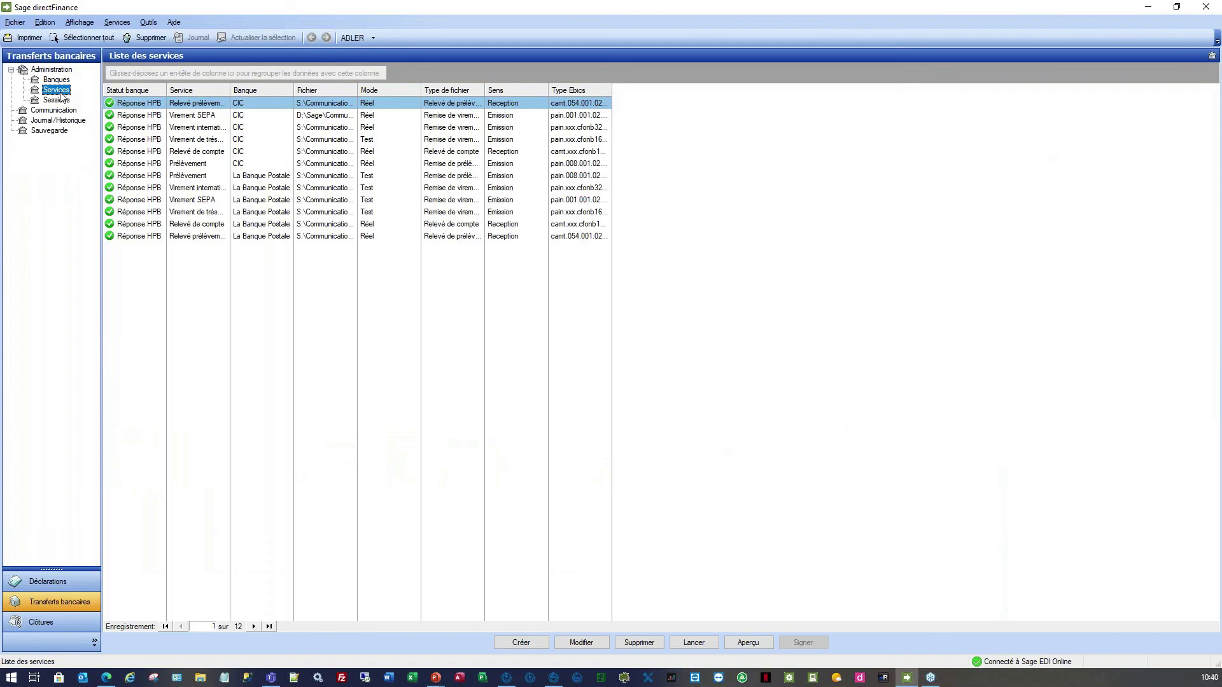
{"action": "left_click", "coordinate": [59, 100]}
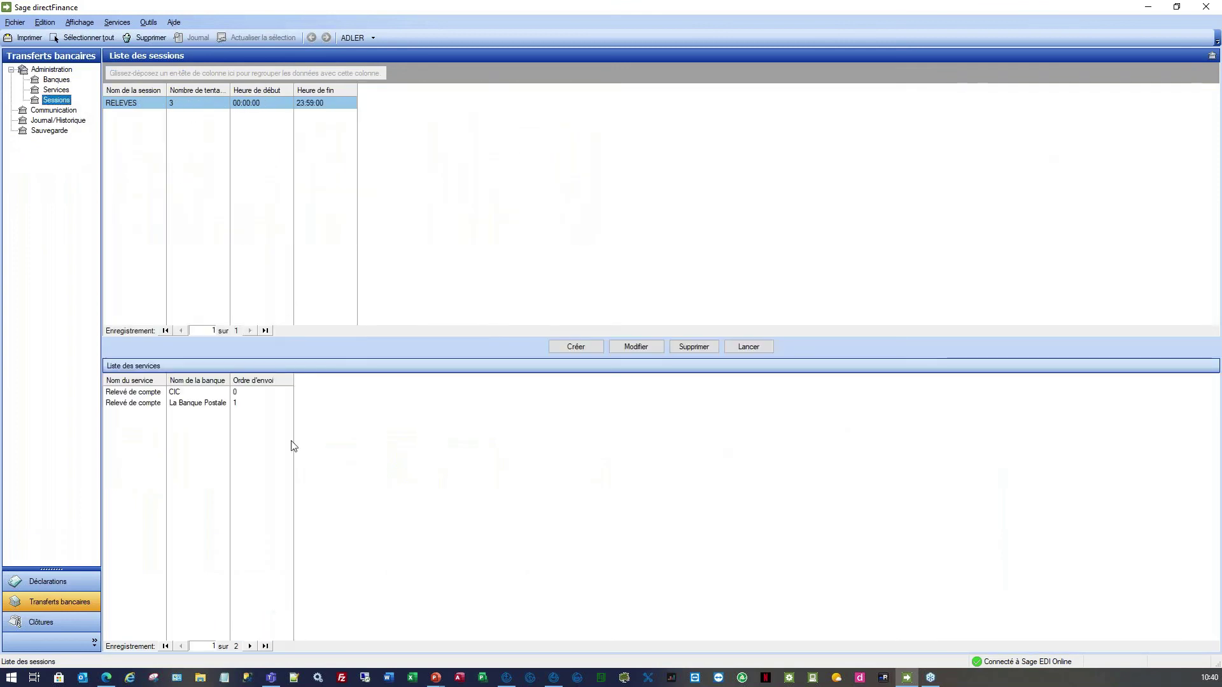